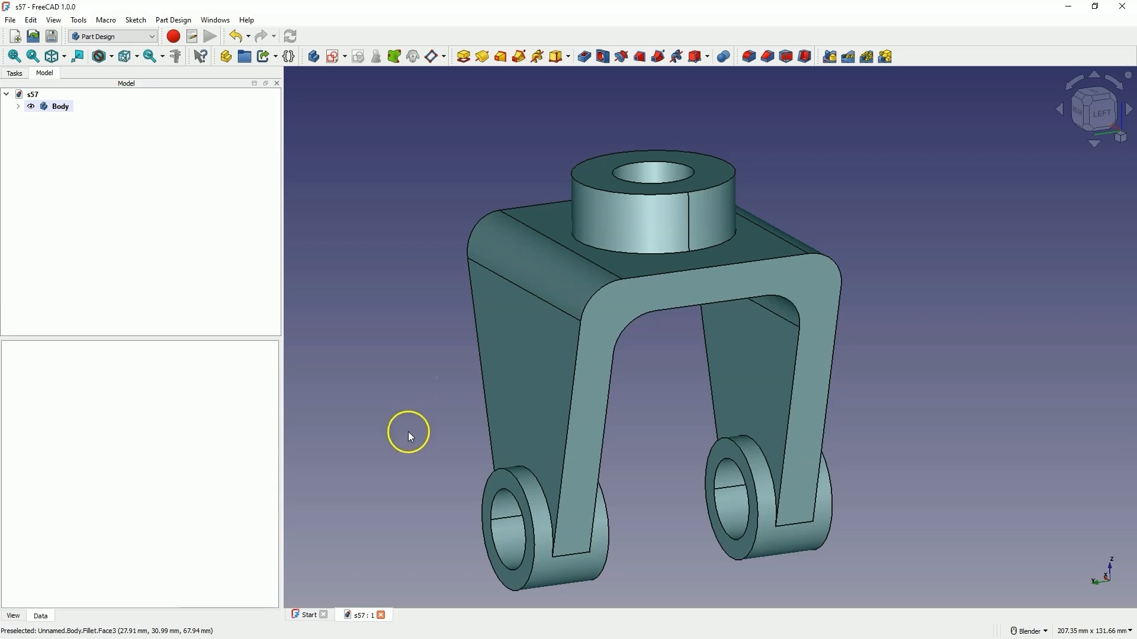
Step: Close the s57 document and start a new parametric part
click(382, 615)
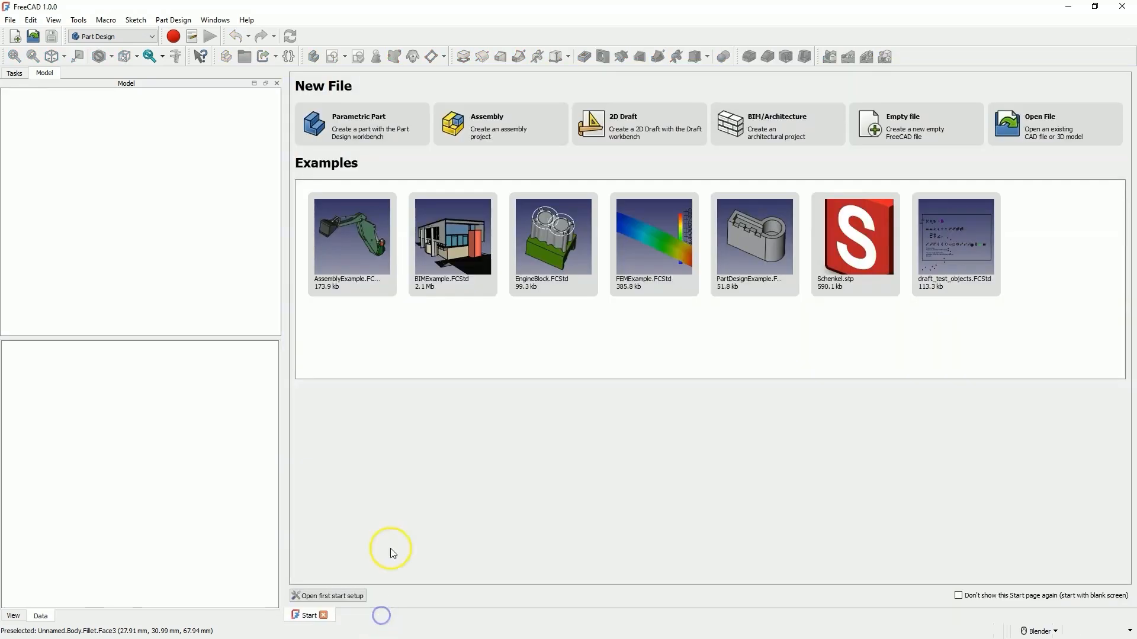
click(372, 128)
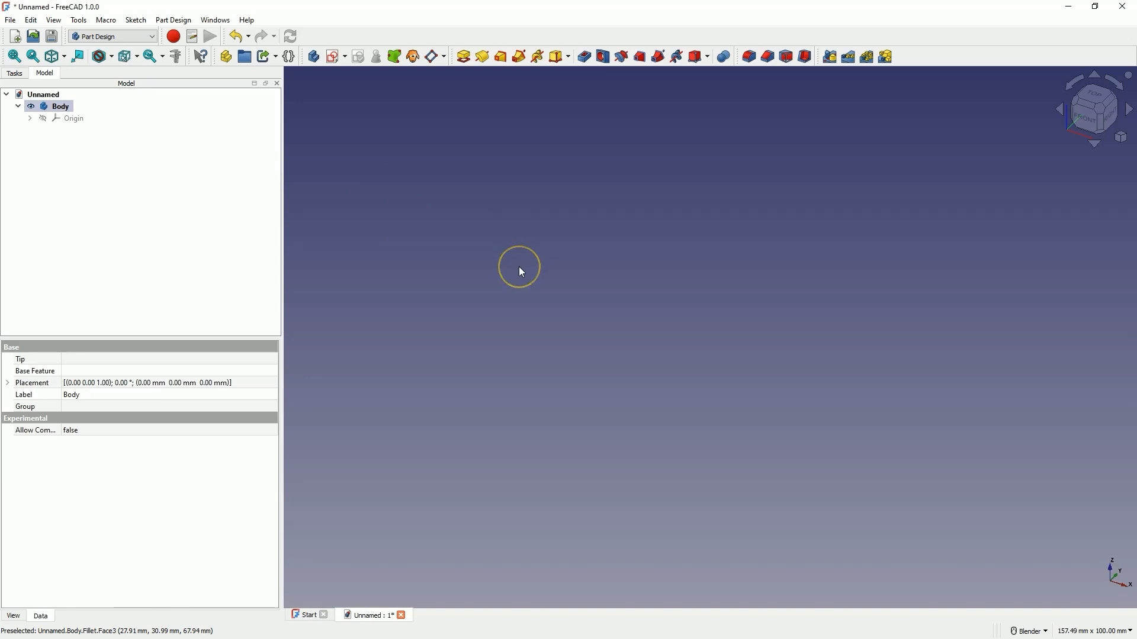
Step: Create a sketch on the XZ-plane and draw a 40 mm diameter circle centred on the origin
click(333, 59)
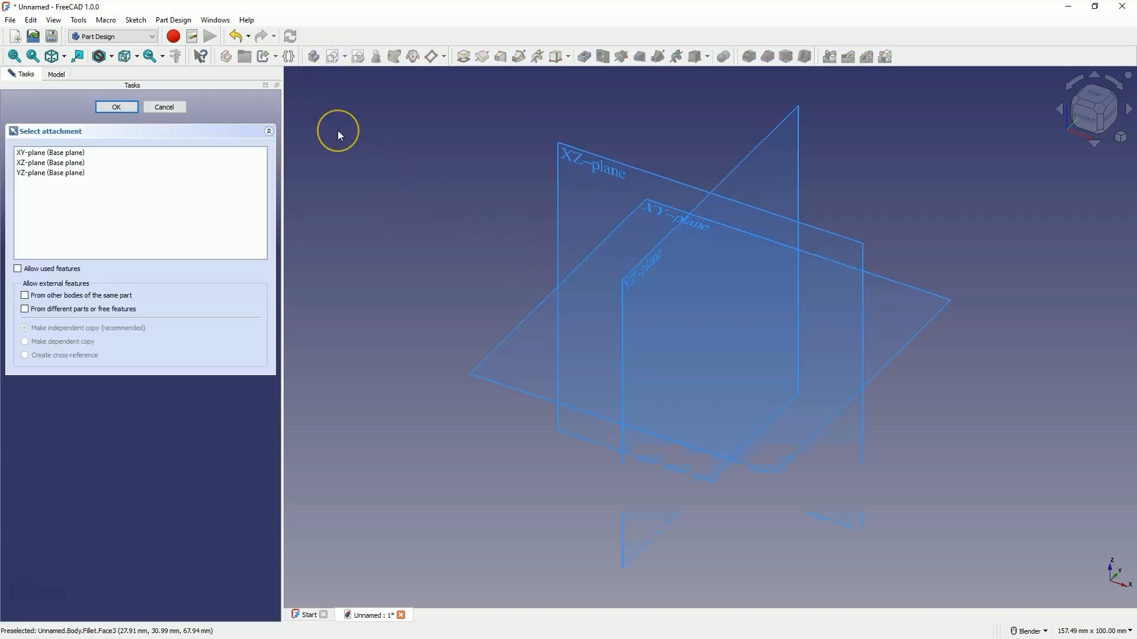
click(585, 163)
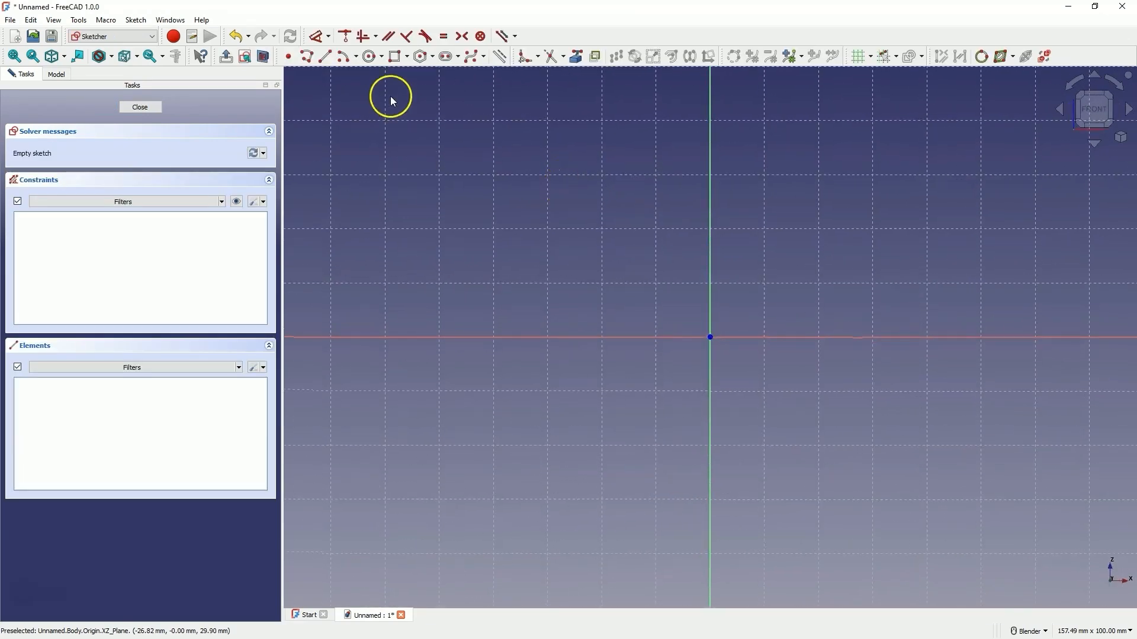
click(373, 58)
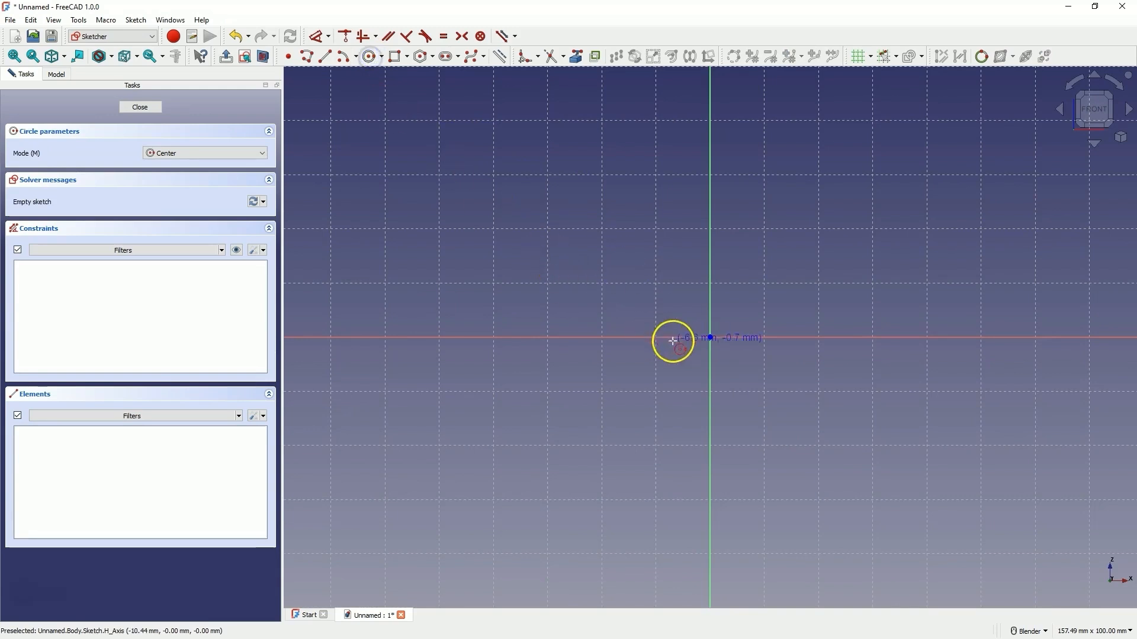
click(711, 337)
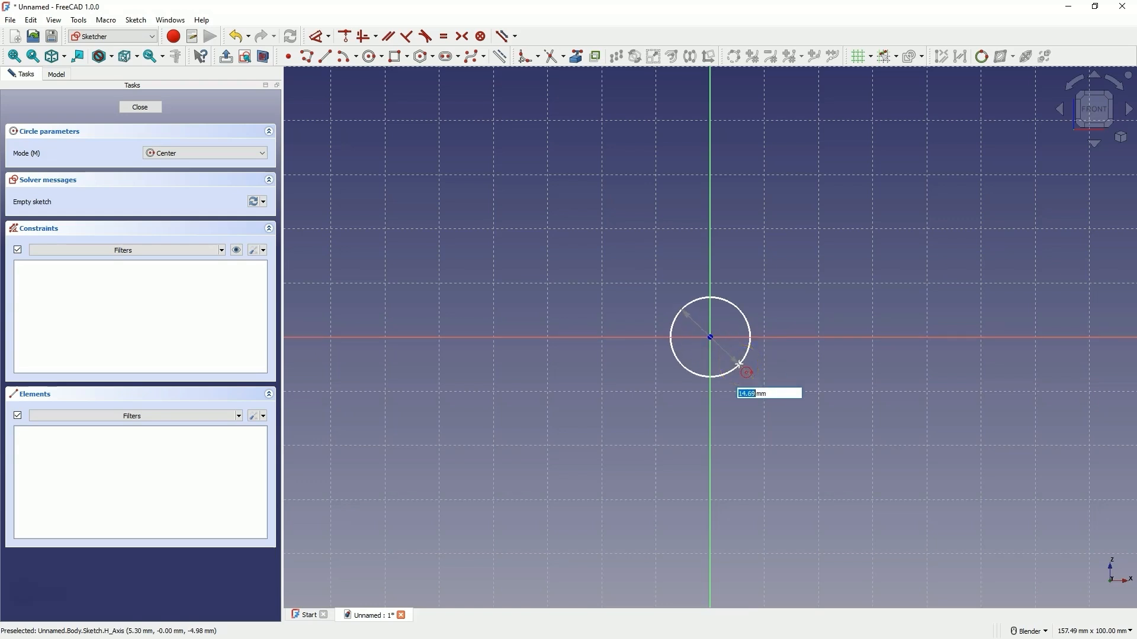
text(40)
key(Return)
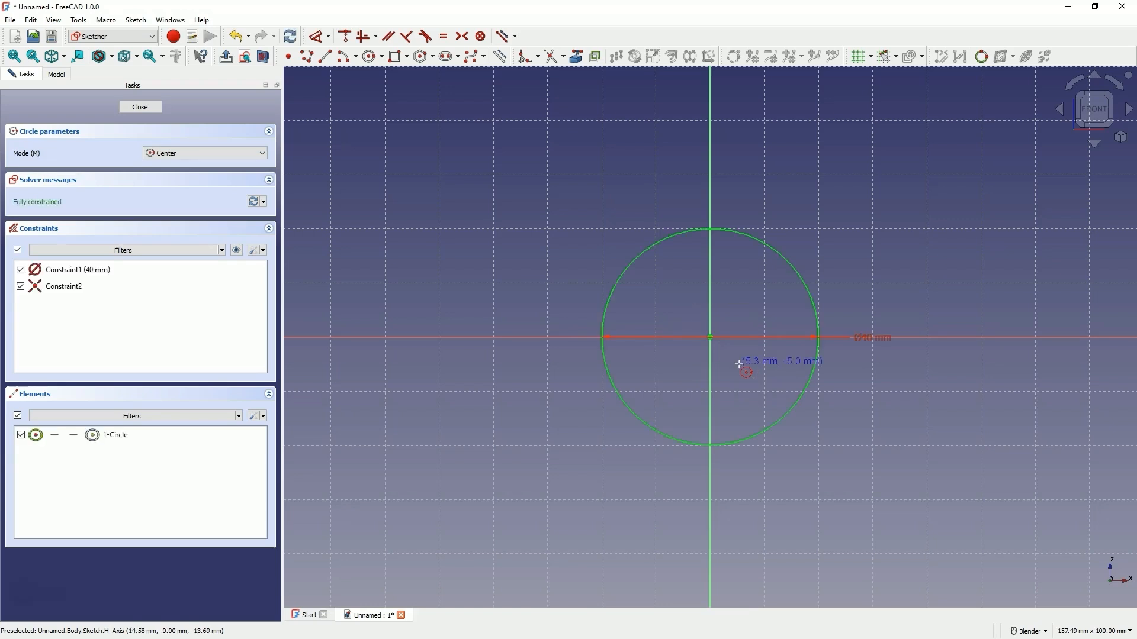
Step: Draw a concentric 20 mm diameter circle centred on the origin
click(731, 356)
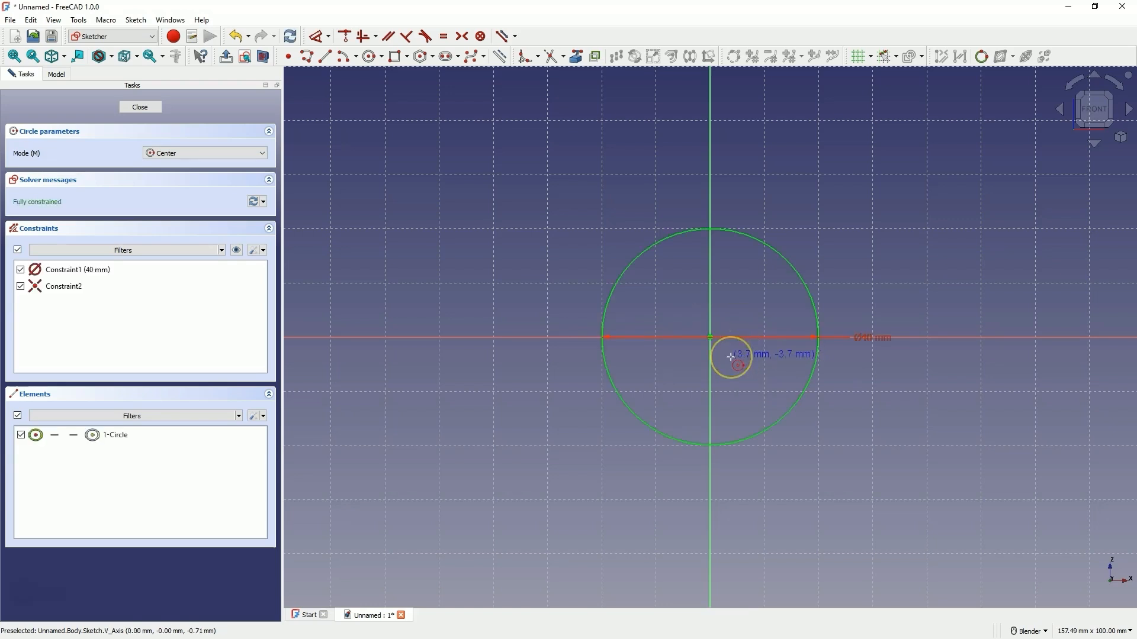
click(710, 337)
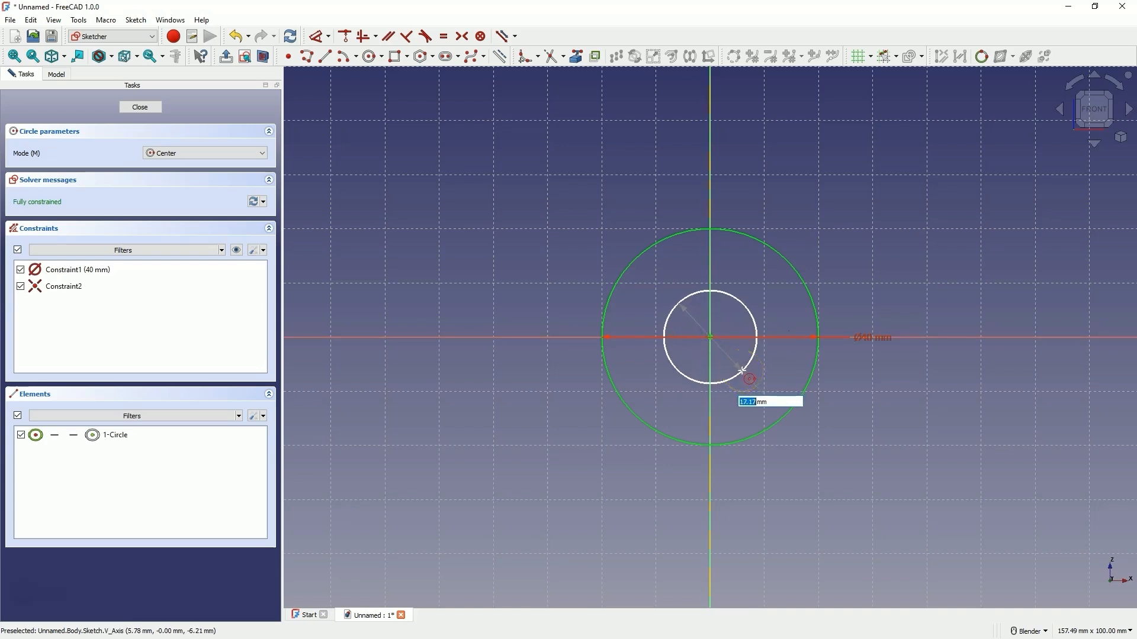
text(10)
key(Return)
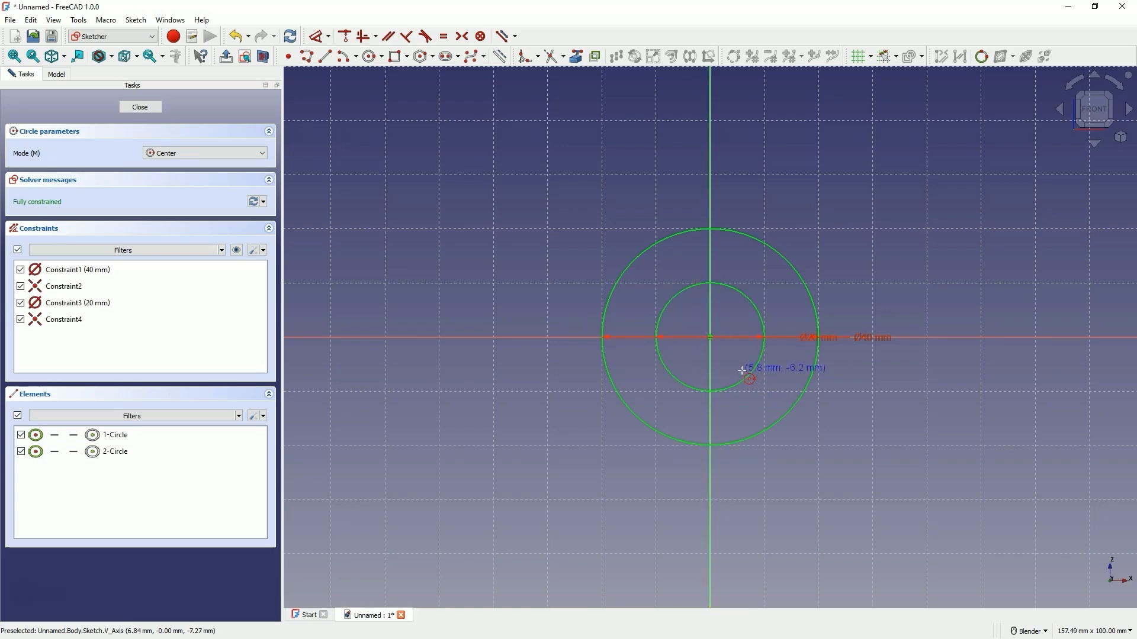
Step: Draw an open three-segment polyline rising from the circle's left side, across the top, and down toward its right side
scroll(728, 418, down, 3)
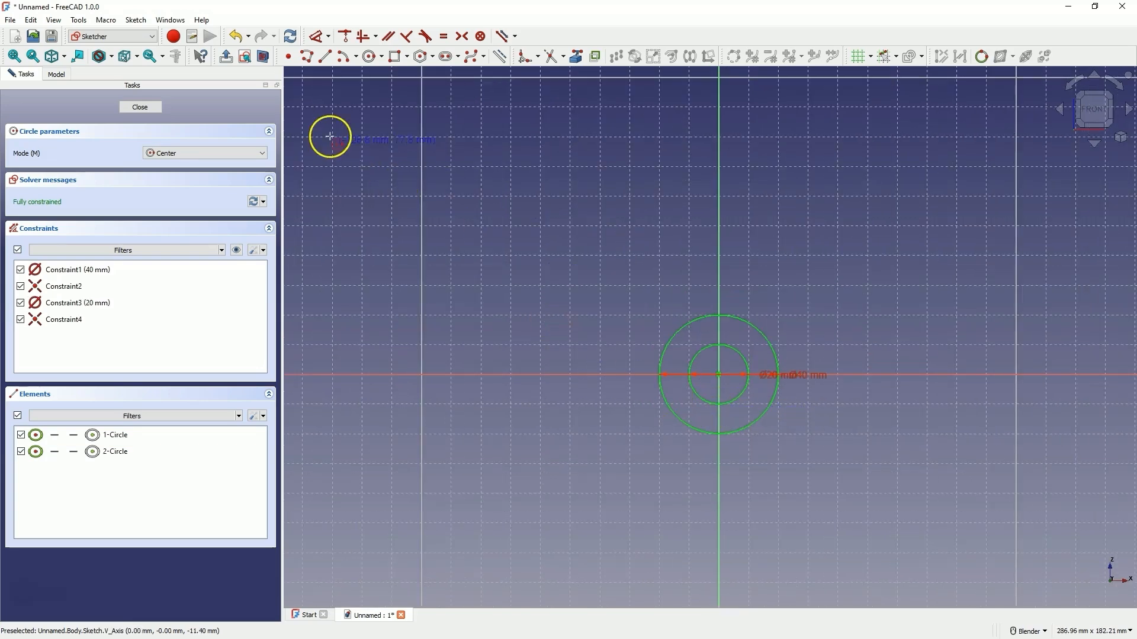
click(309, 59)
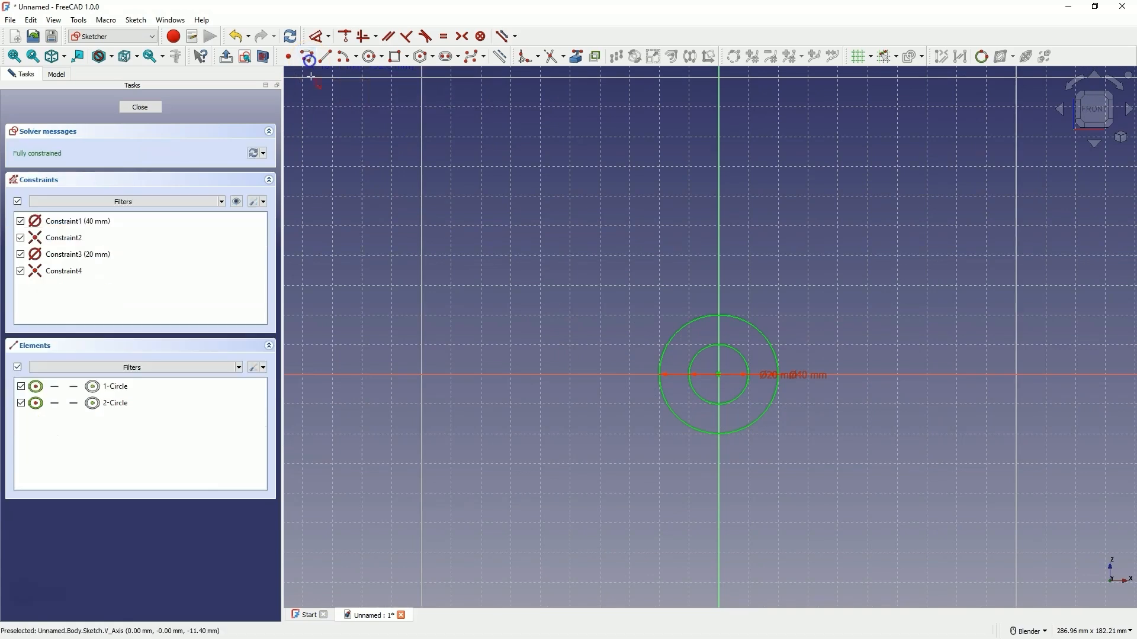
click(650, 324)
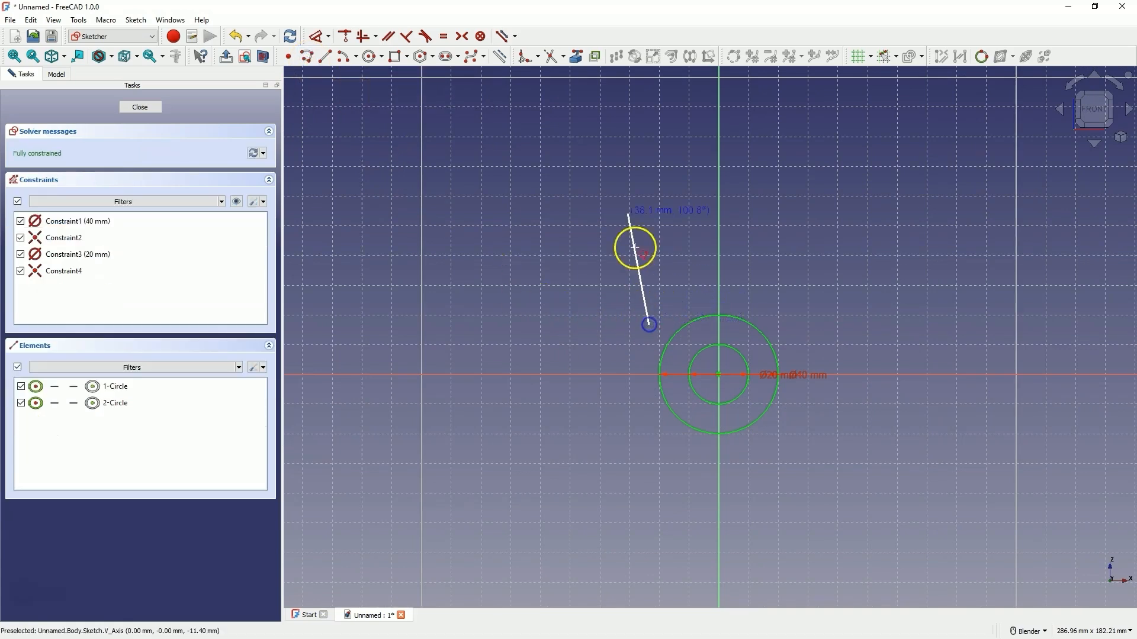
click(616, 142)
click(809, 142)
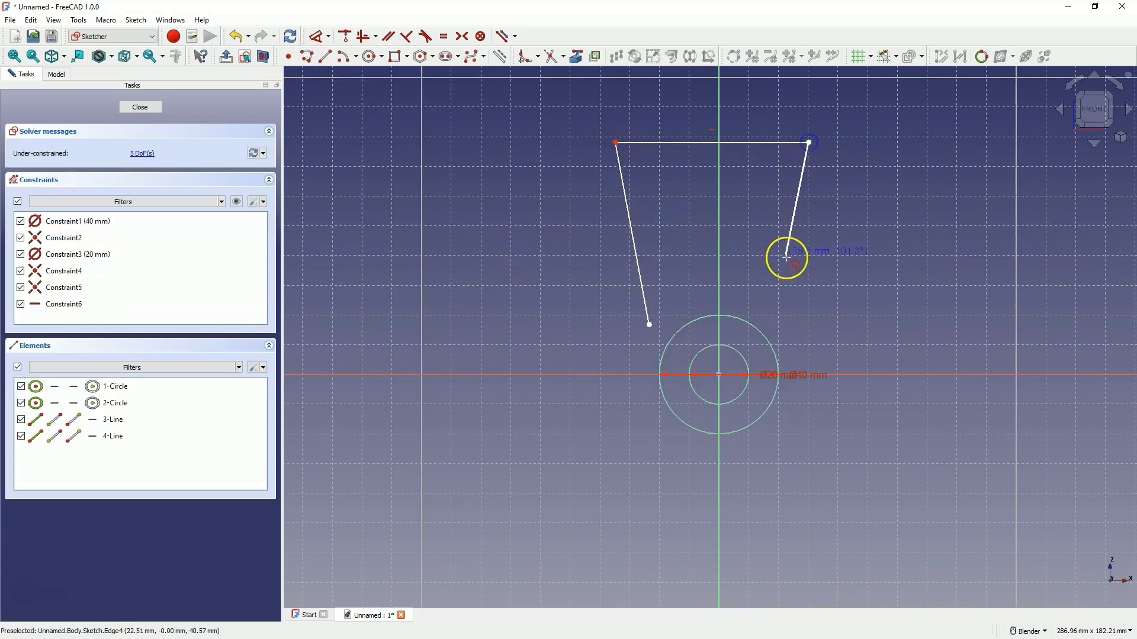
click(785, 300)
right_click(747, 256)
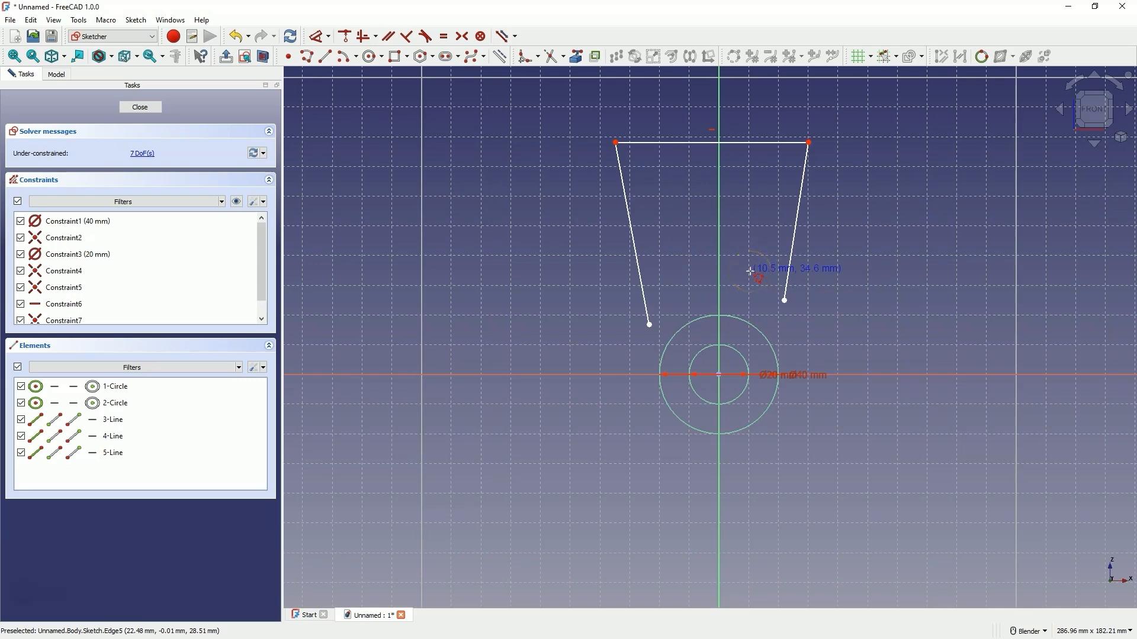
click(816, 312)
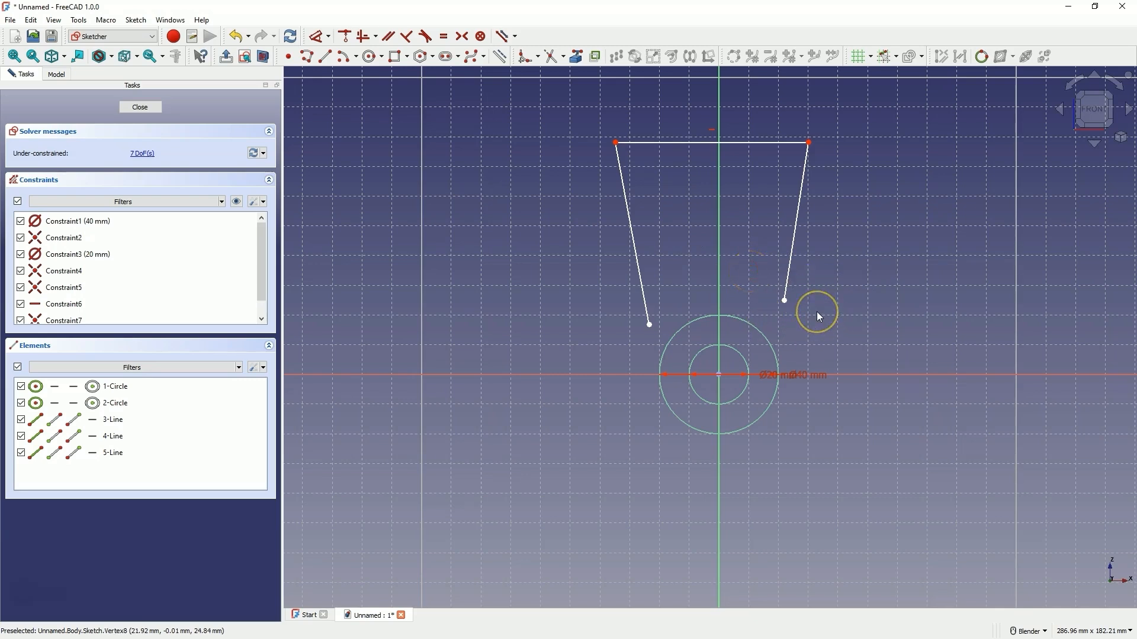
Step: Make the top line's endpoints symmetric about the vertical axis
click(615, 142)
click(809, 142)
click(715, 174)
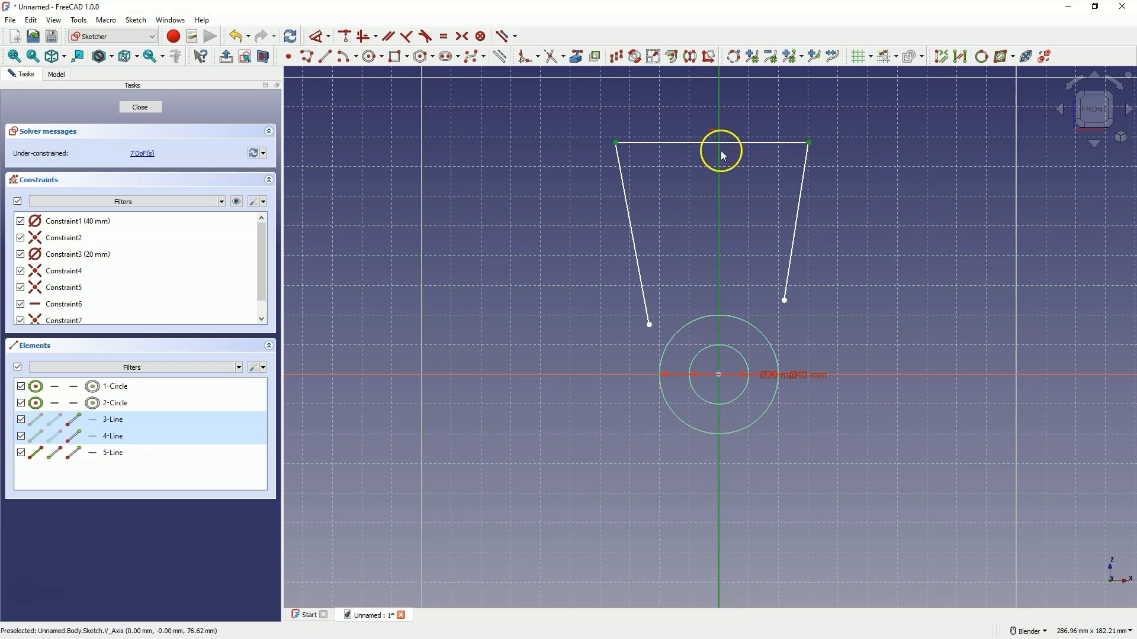
click(463, 36)
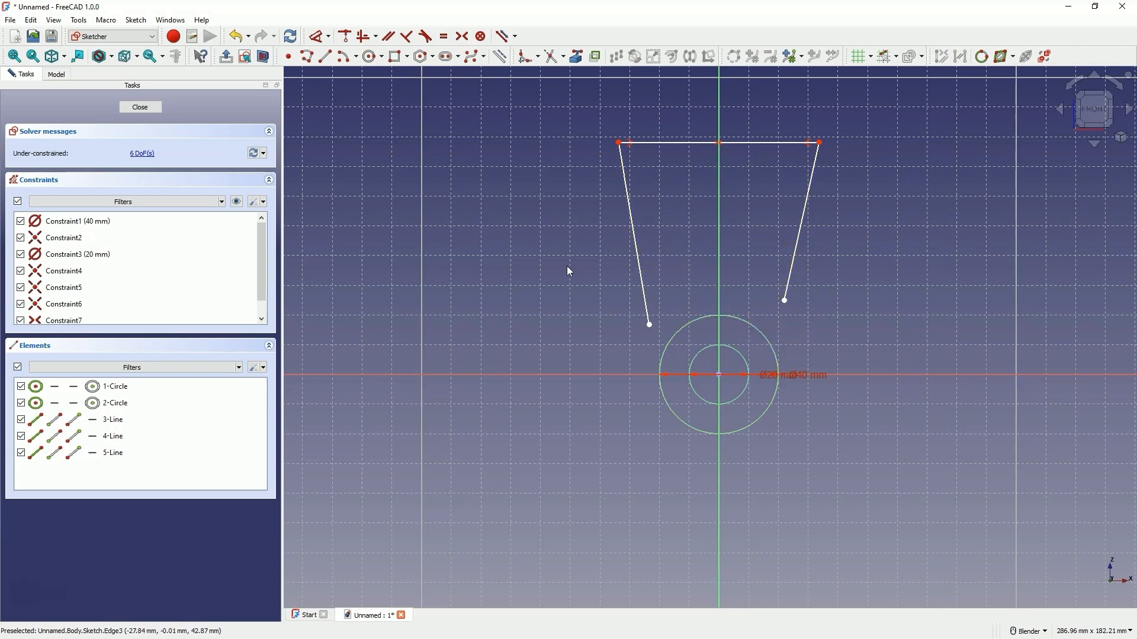
Step: Make both slanted lines' lower endpoints tangent to the outer circle
click(649, 326)
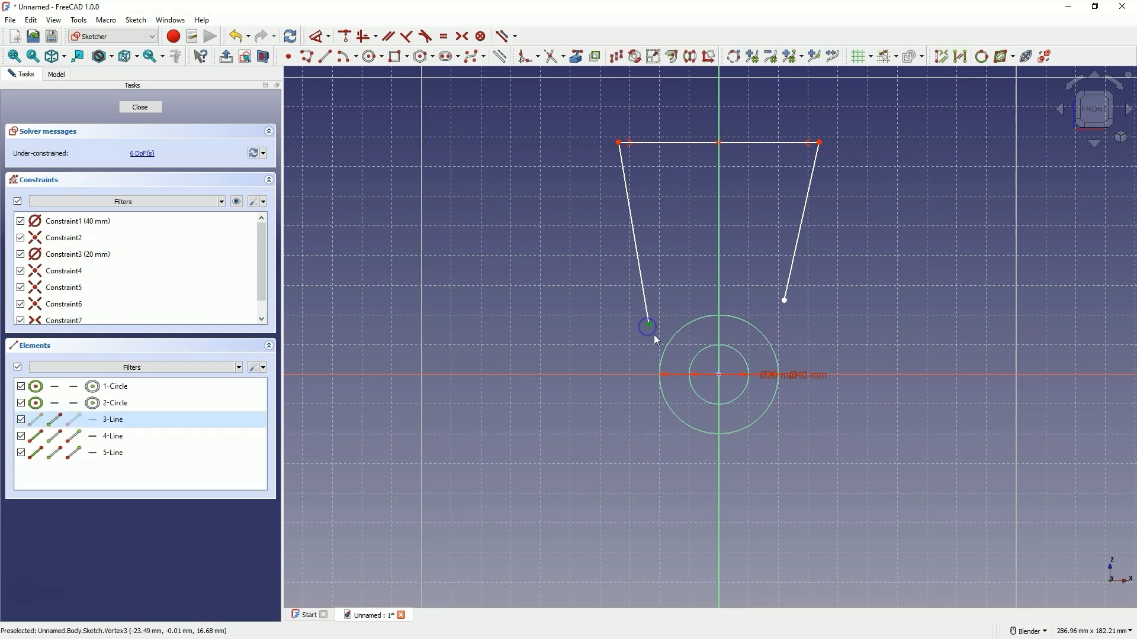
click(667, 348)
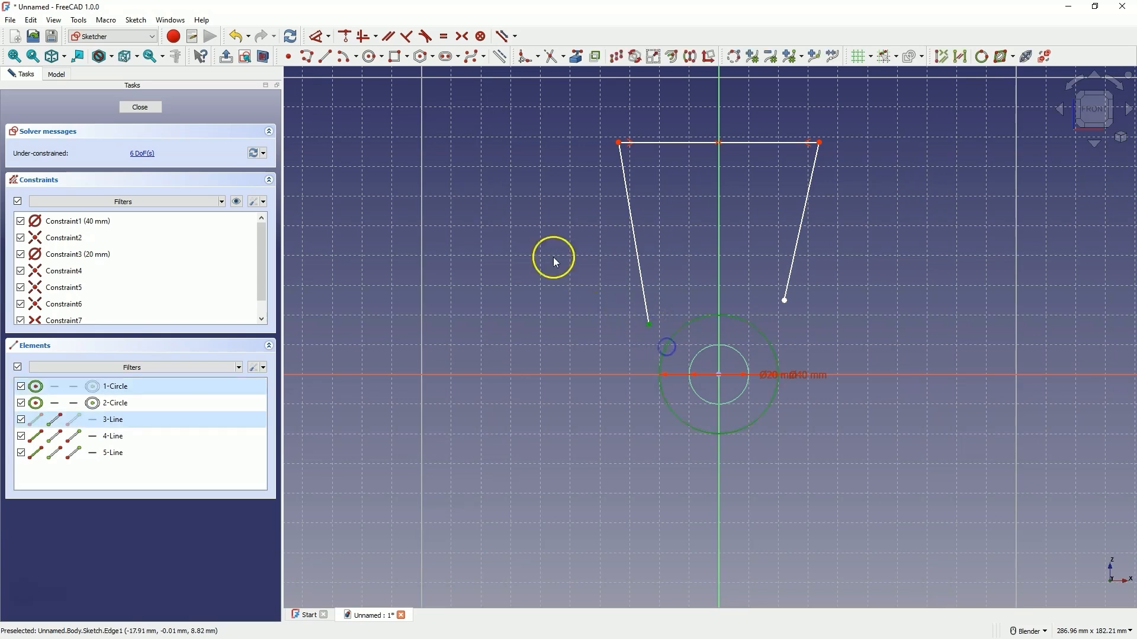
click(426, 36)
click(785, 301)
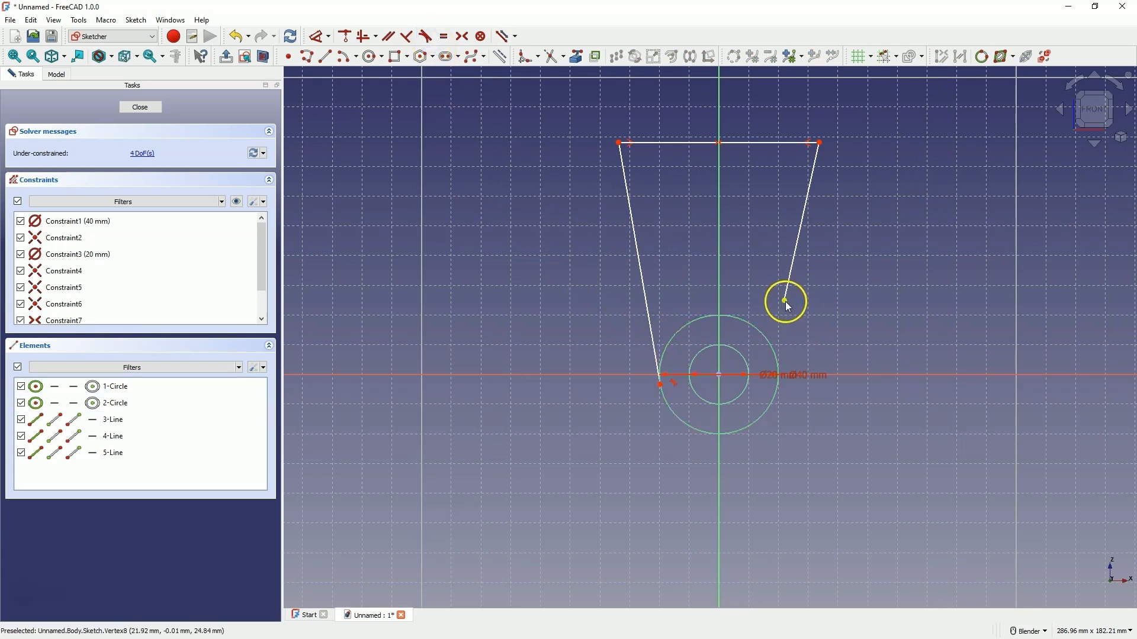
click(777, 358)
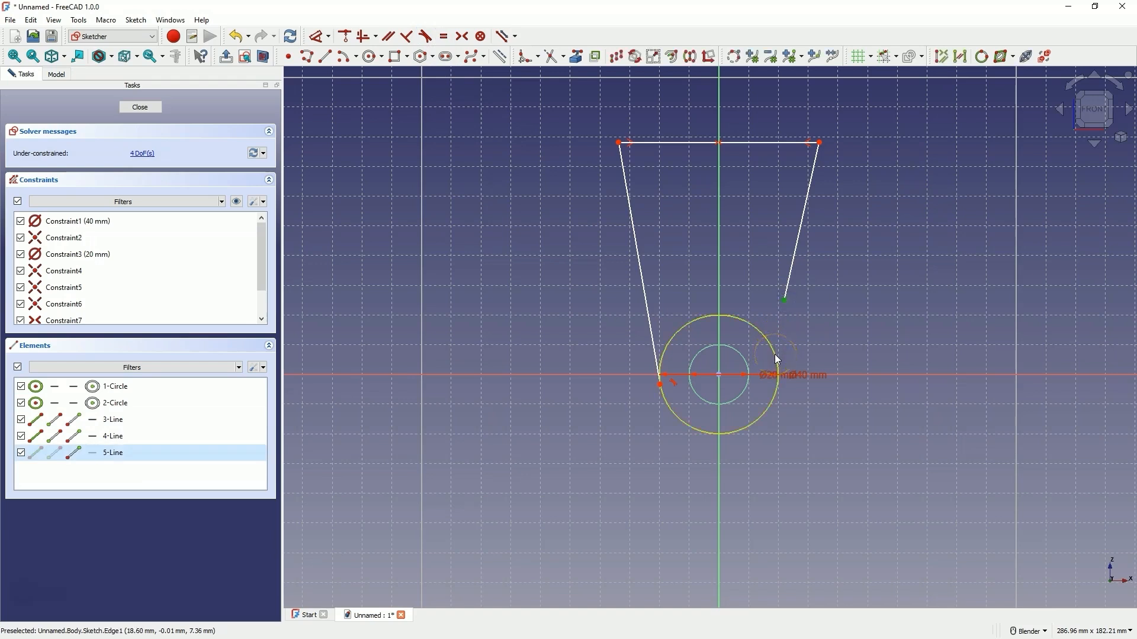
click(423, 36)
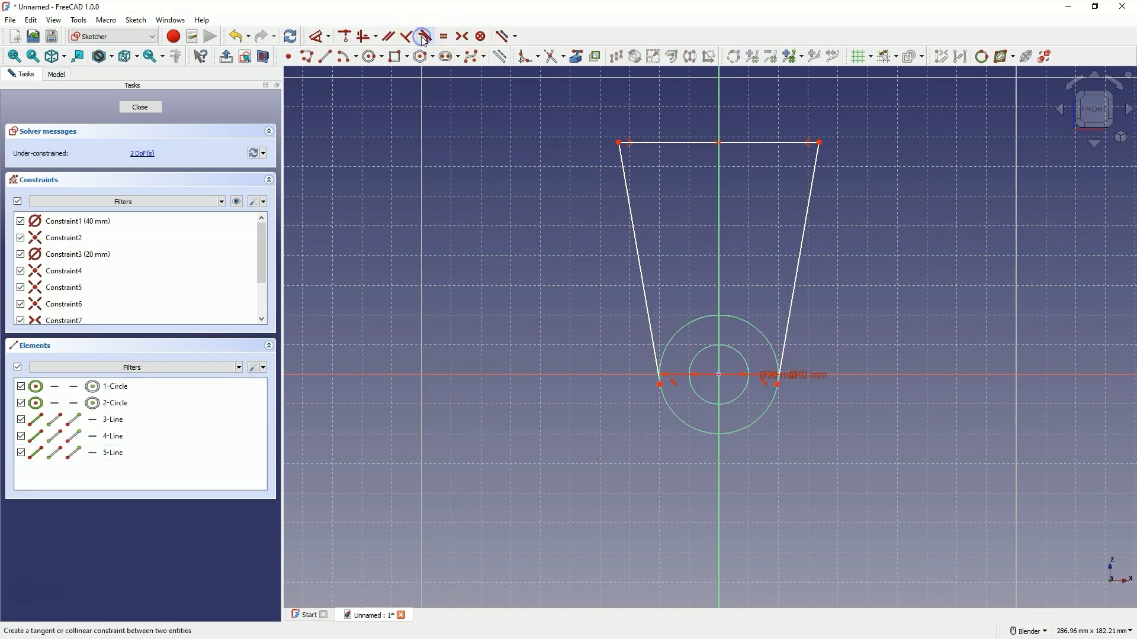
Step: Set the vertical distance from the circle centre to the top right corner to 70 mm
click(720, 375)
click(820, 143)
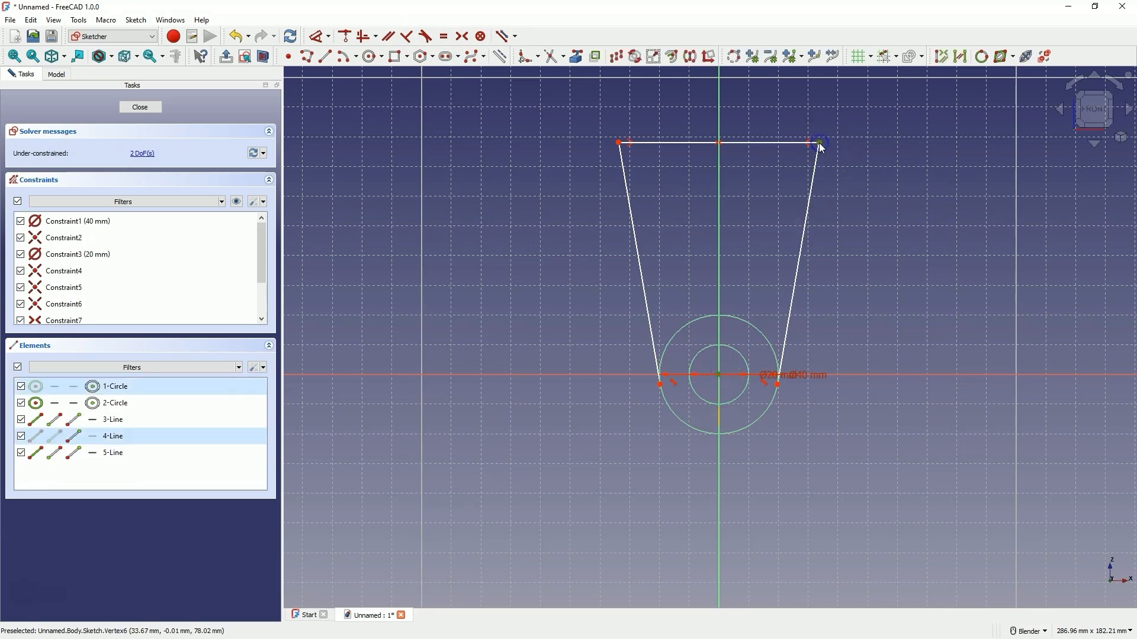
click(318, 37)
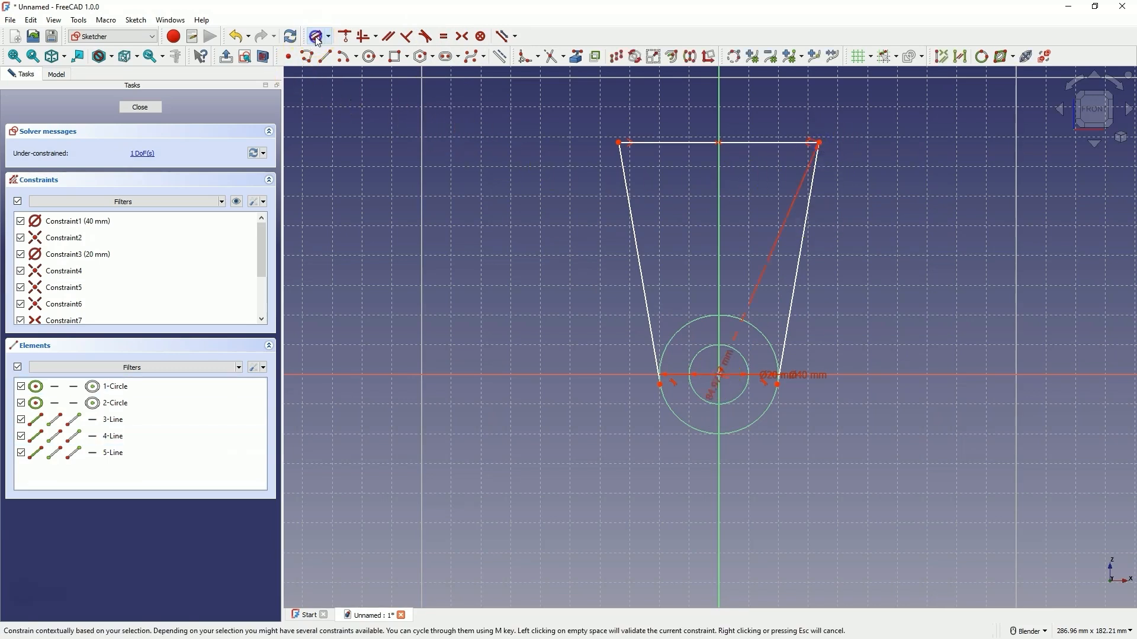
click(895, 255)
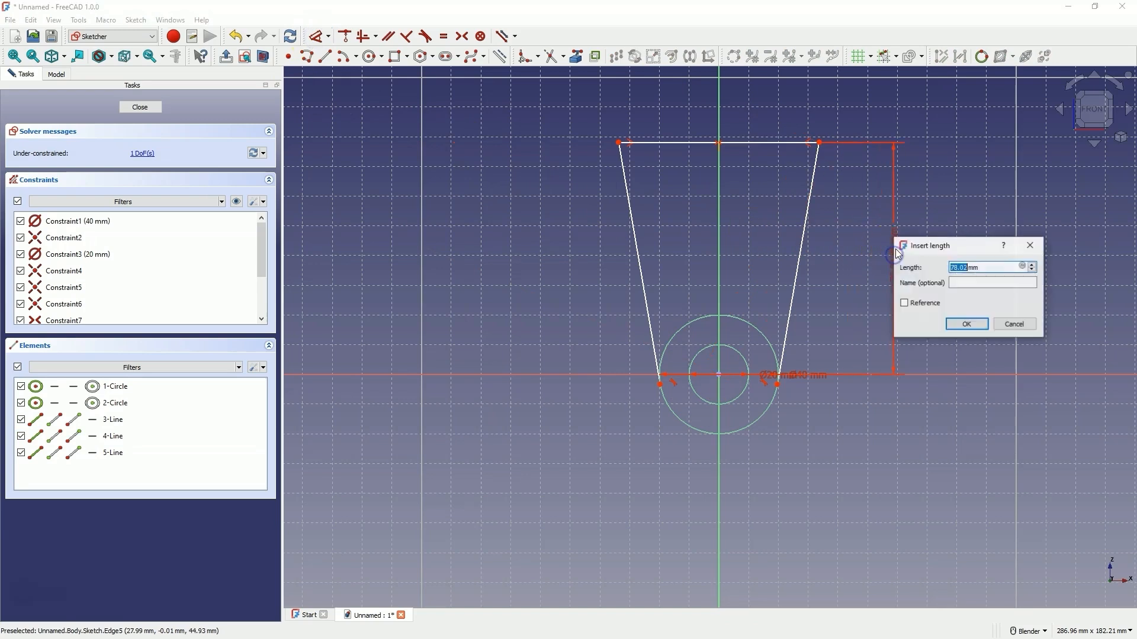
text(7)
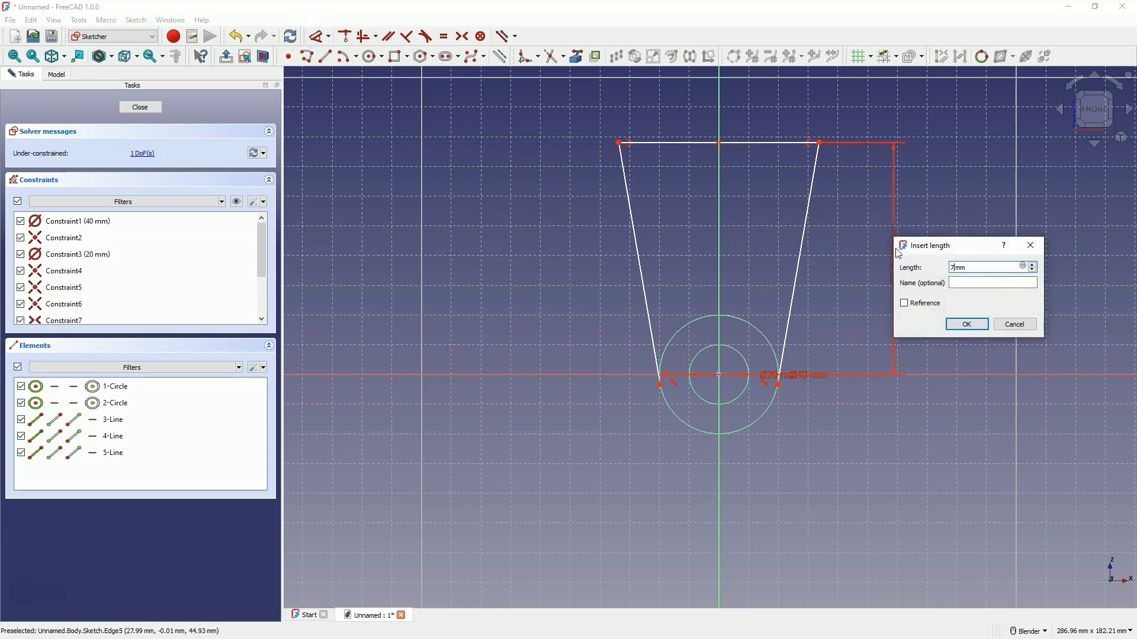
key(Return)
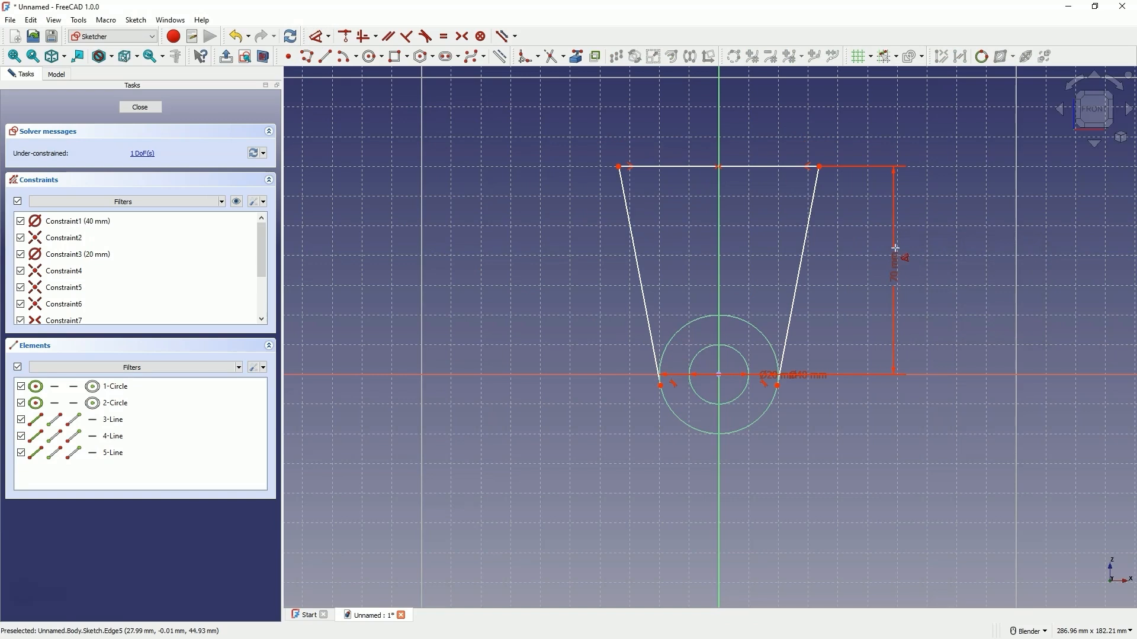
Step: Set the top line's length to 70 mm
click(751, 167)
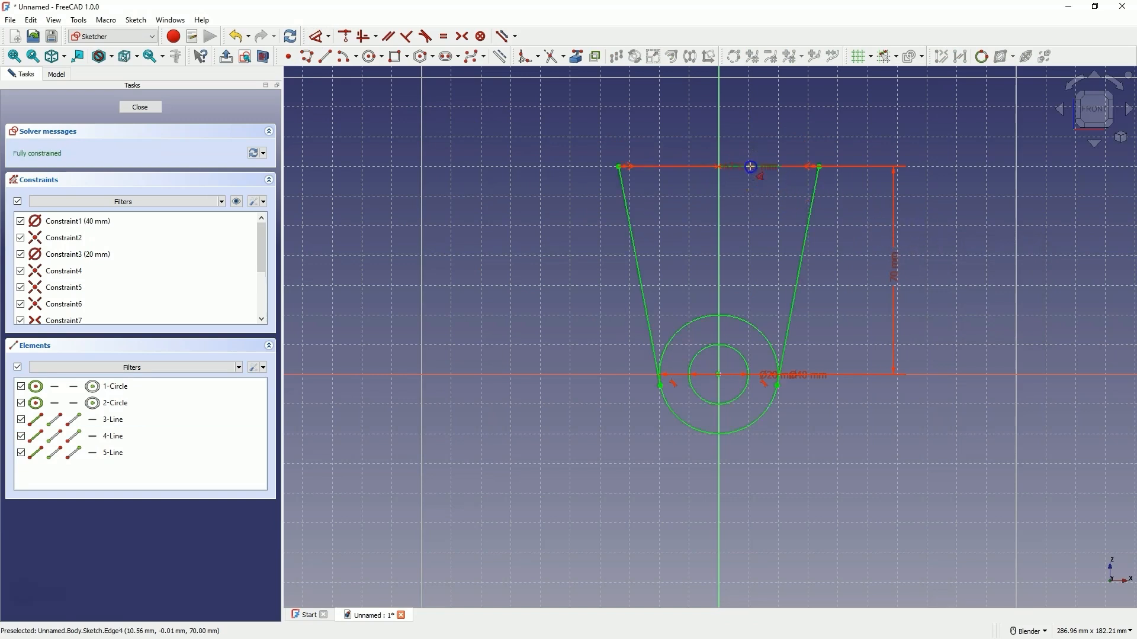
click(752, 121)
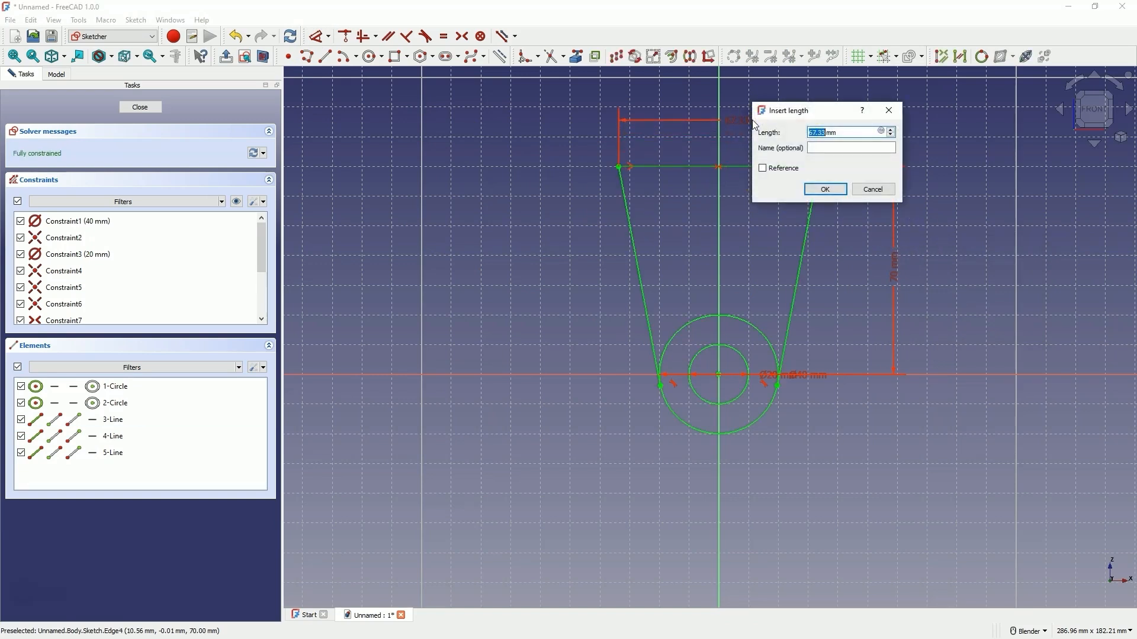
text(7)
key(Return)
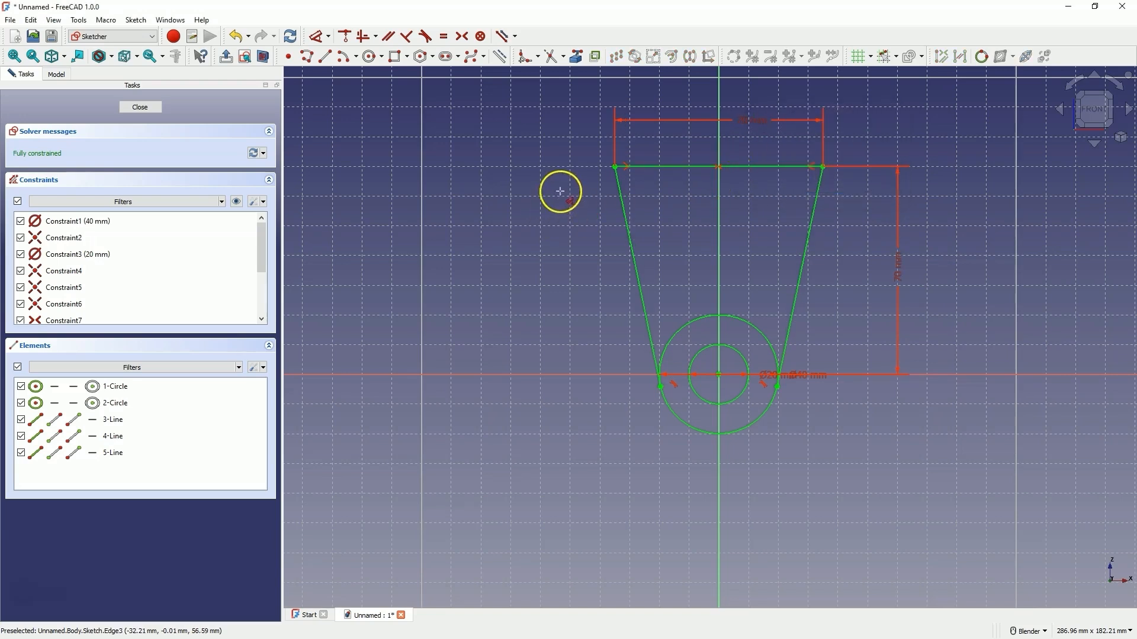
right_click(550, 161)
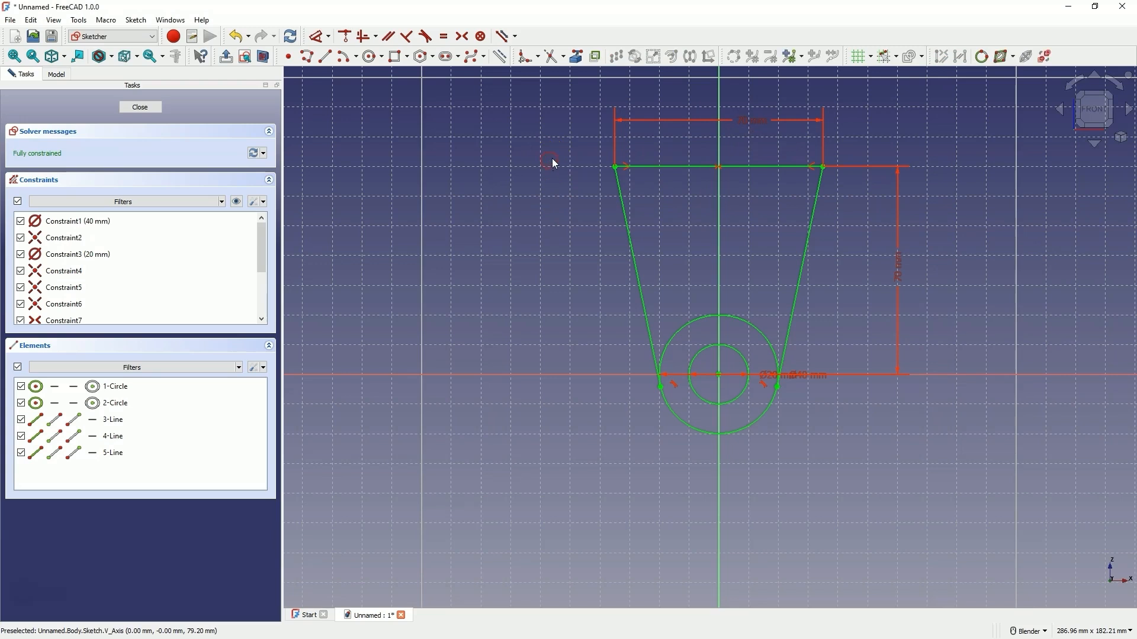
Step: Trim away the outer circle's upper arc between the slanted lines and close the sketch
click(552, 57)
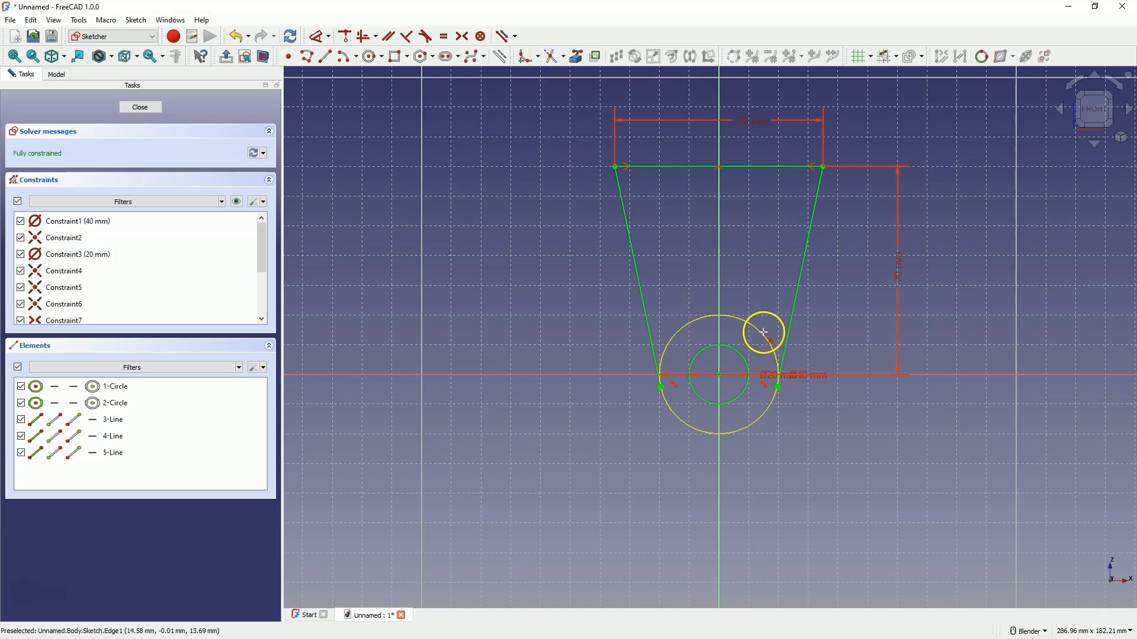
click(690, 321)
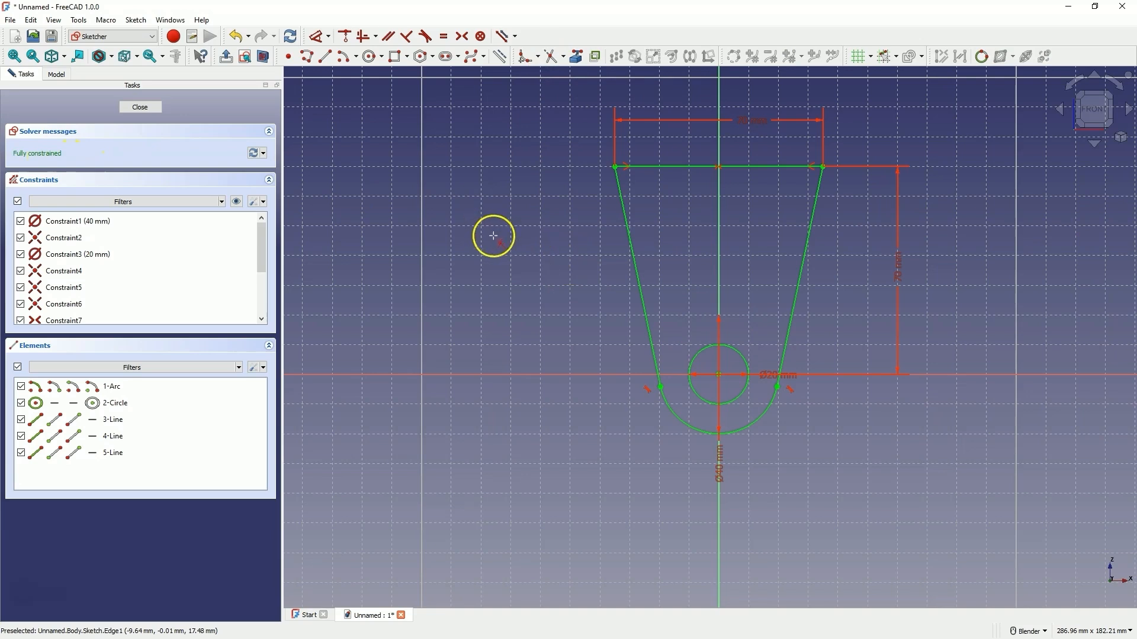
click(154, 108)
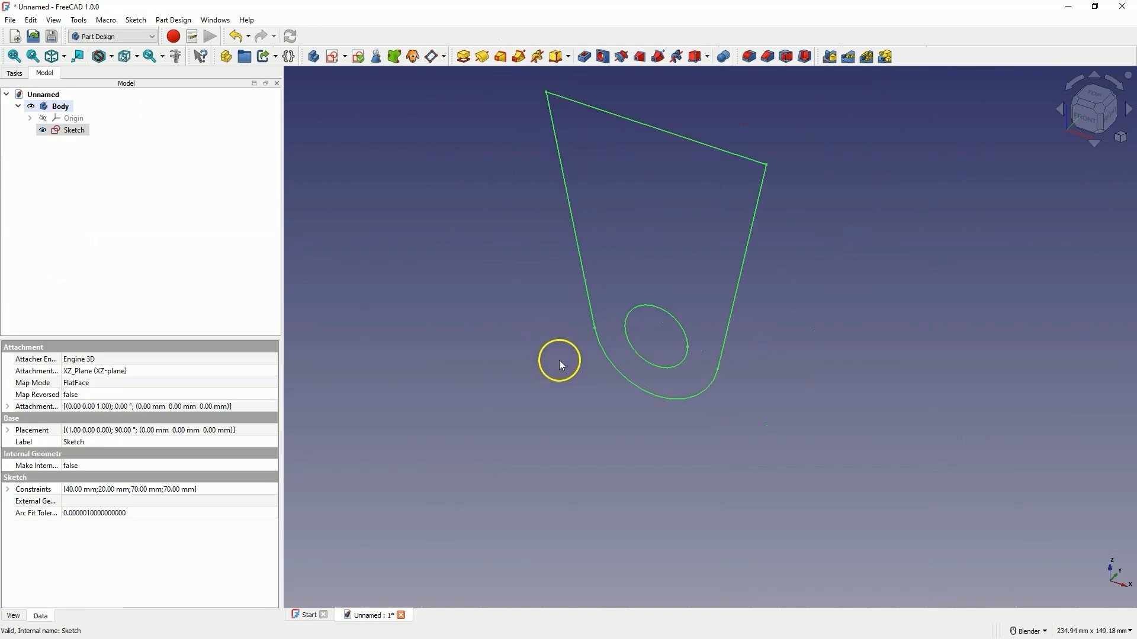
Step: Pad the sketch 70 mm, symmetric to the plane
click(463, 61)
click(463, 134)
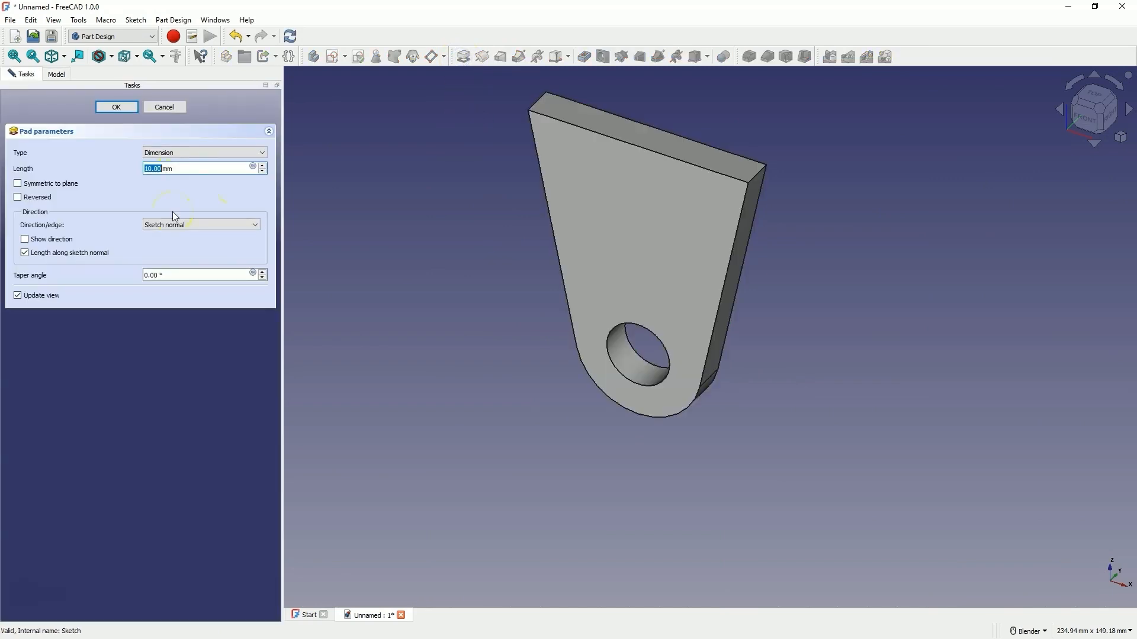
text(70)
click(154, 168)
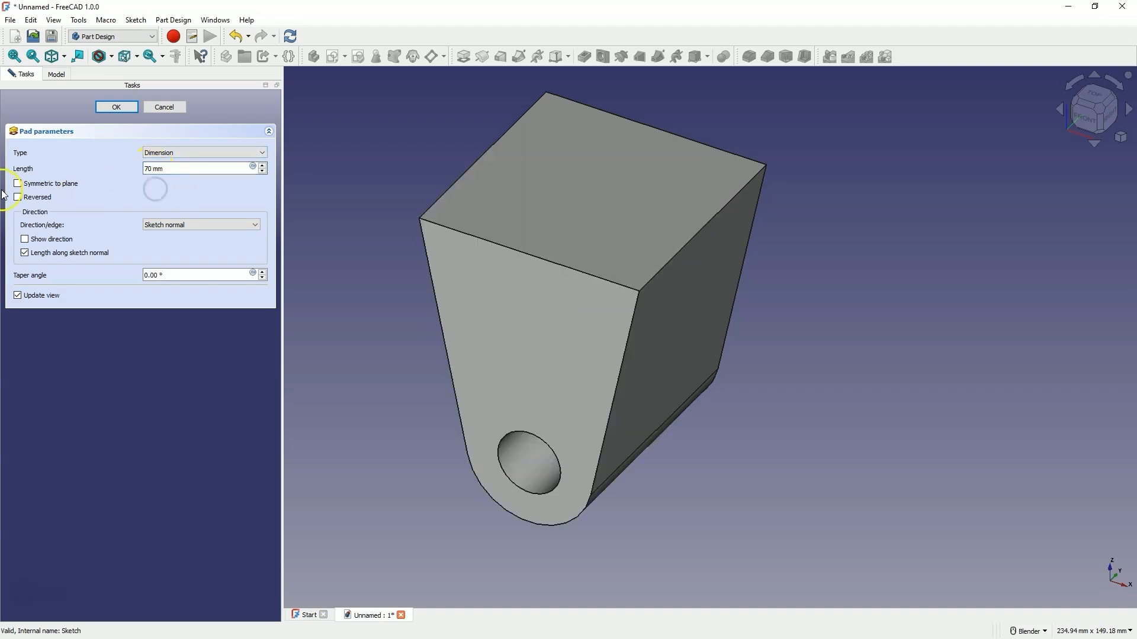
click(18, 184)
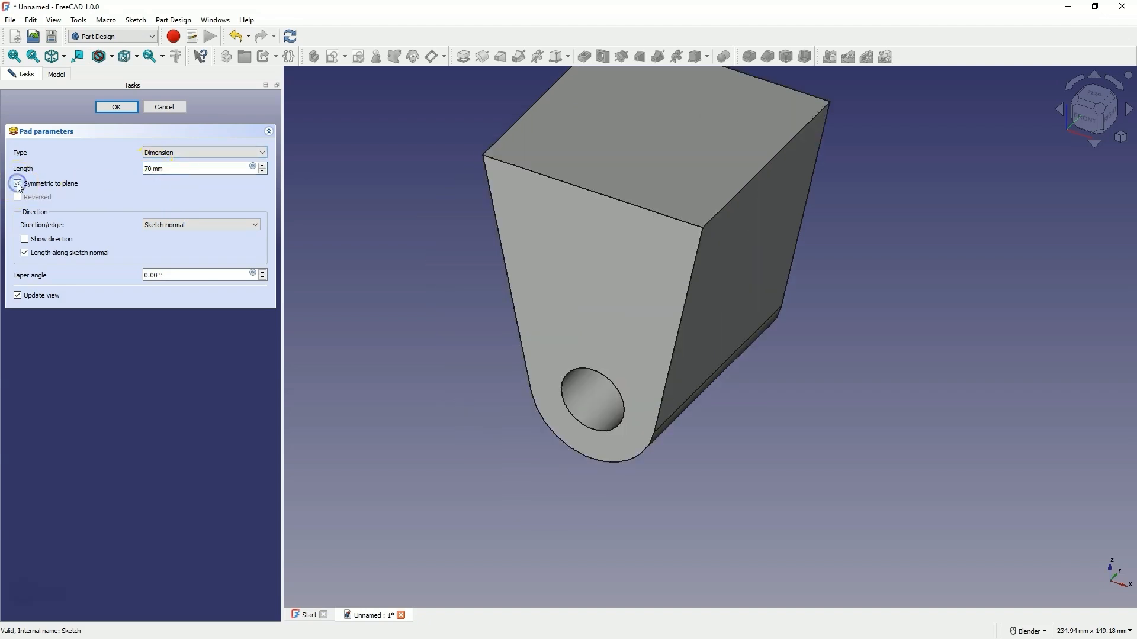
click(117, 107)
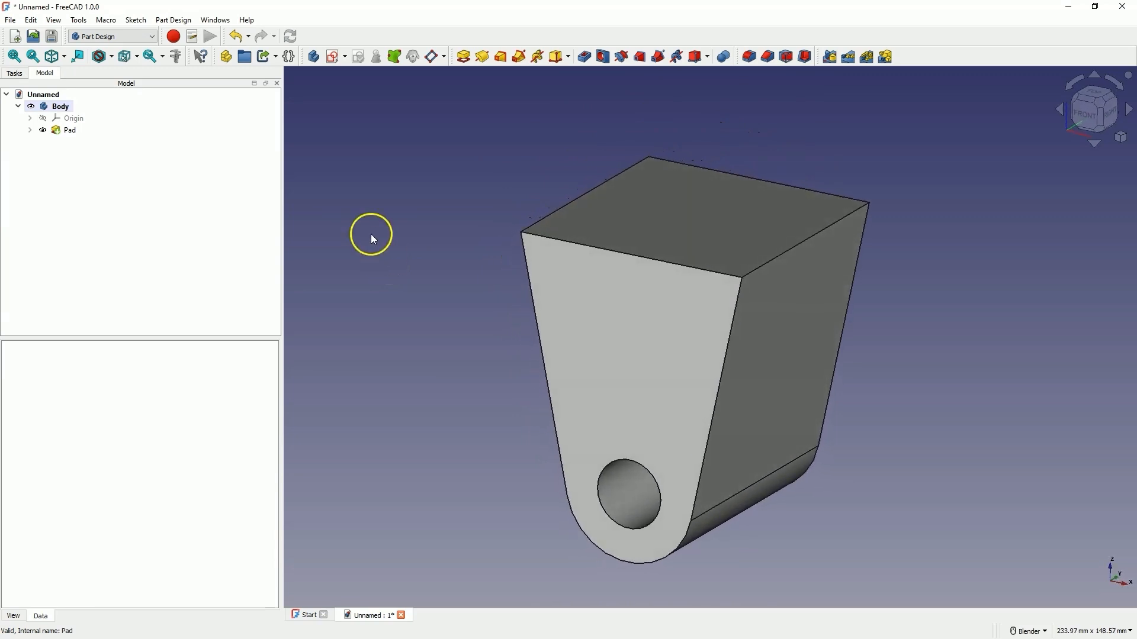
Step: Create a new sketch on the YZ-plane and switch to section view
click(342, 68)
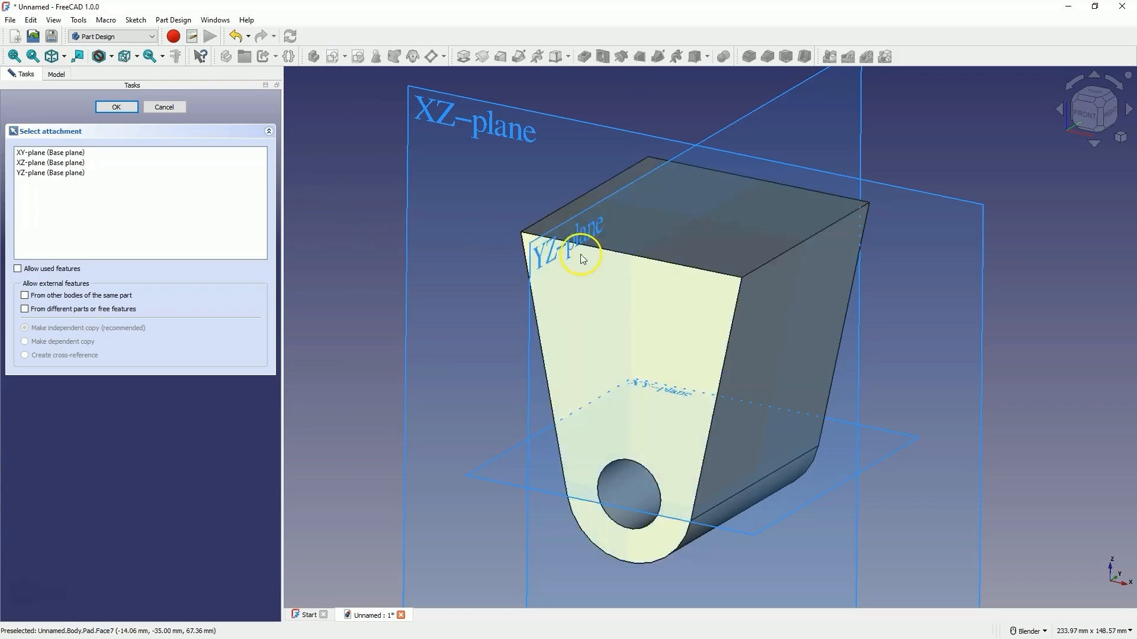
click(540, 255)
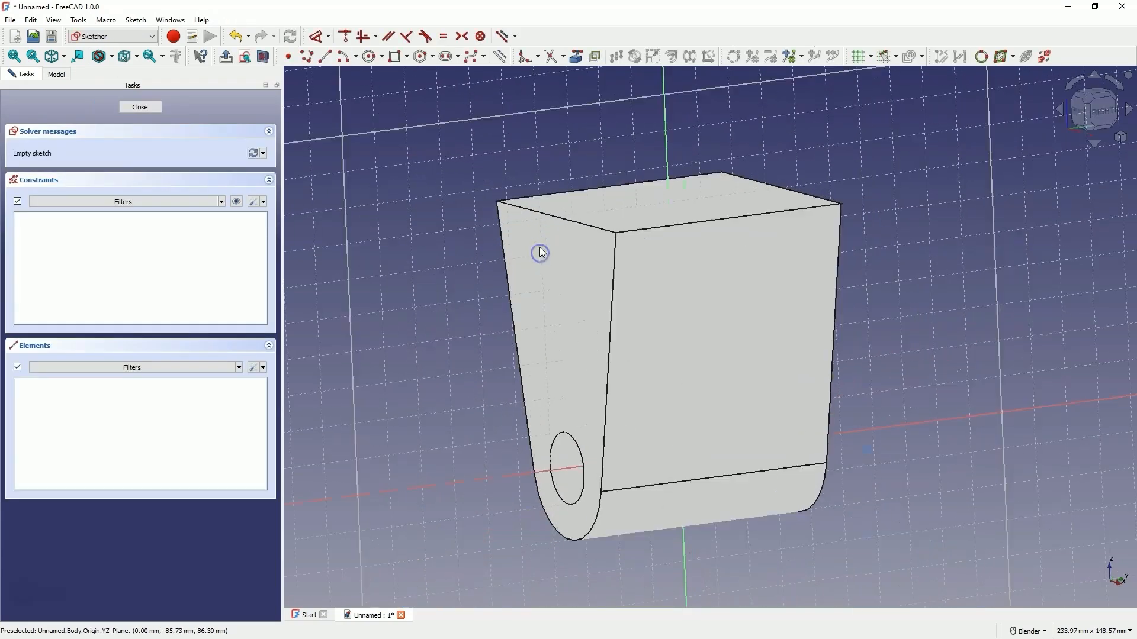
click(265, 59)
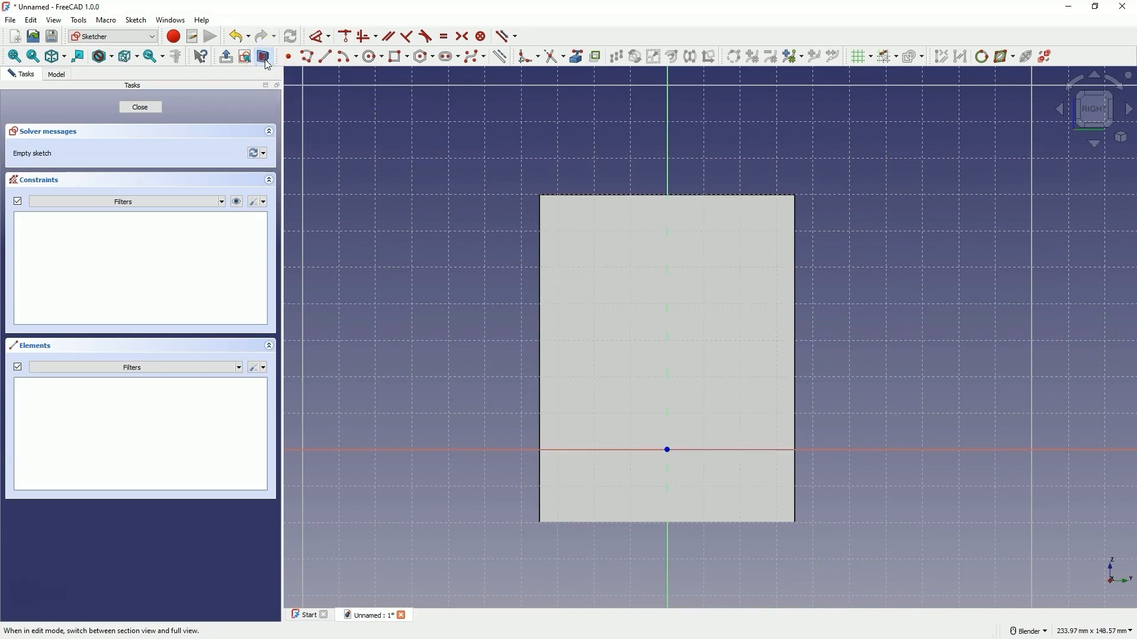
Step: Draw a rectangle about 88 mm tall straddling the vertical axis and extending below the pad
click(394, 57)
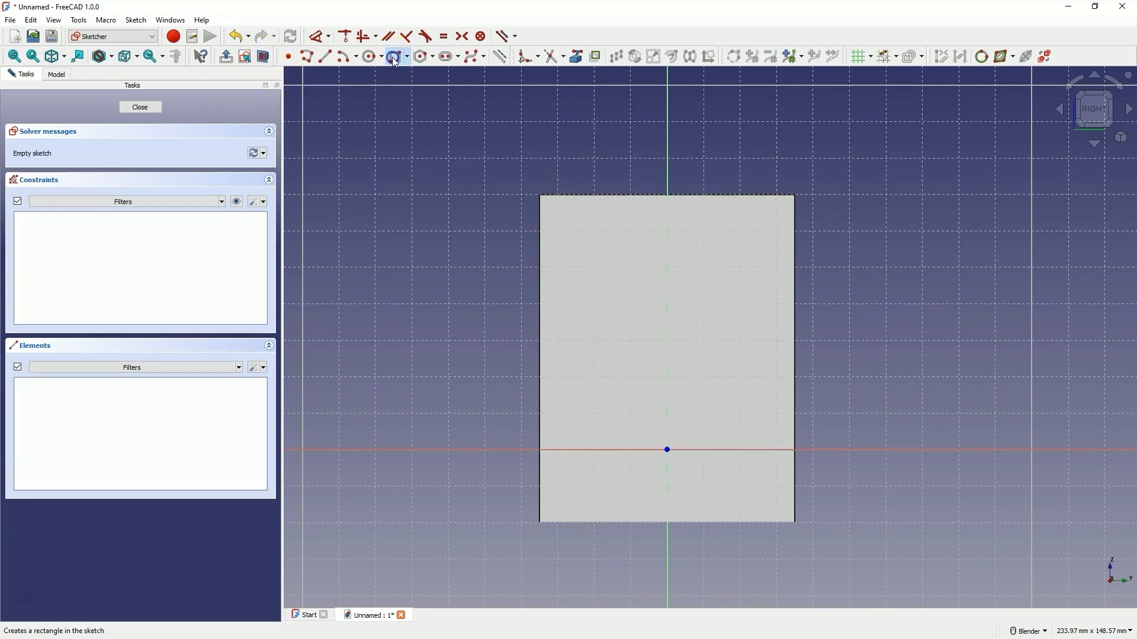
click(596, 229)
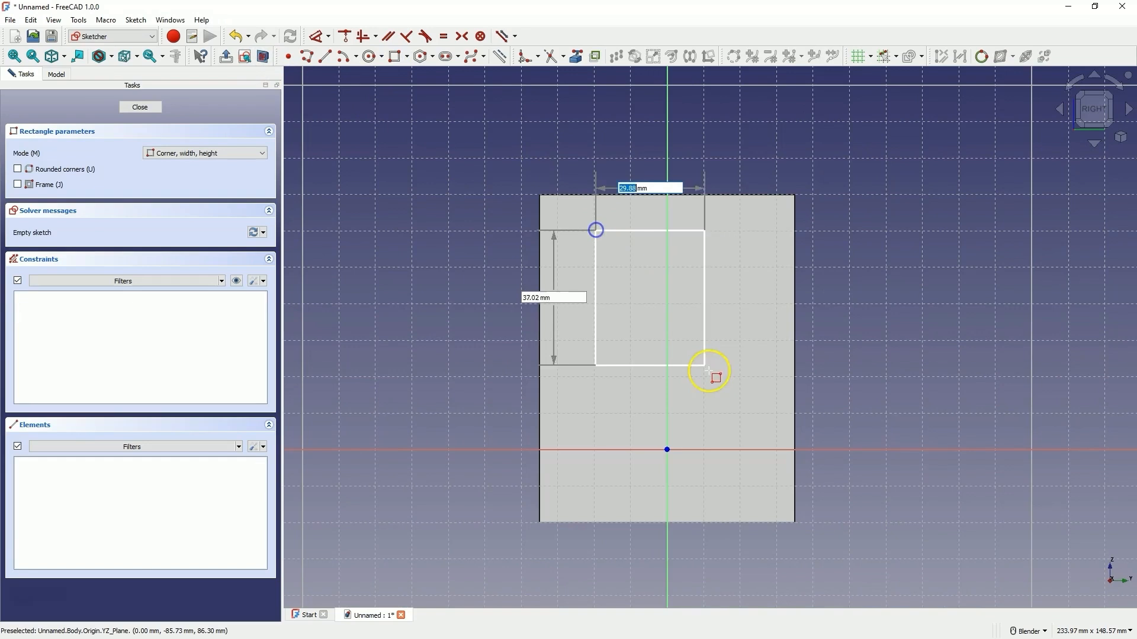
click(745, 553)
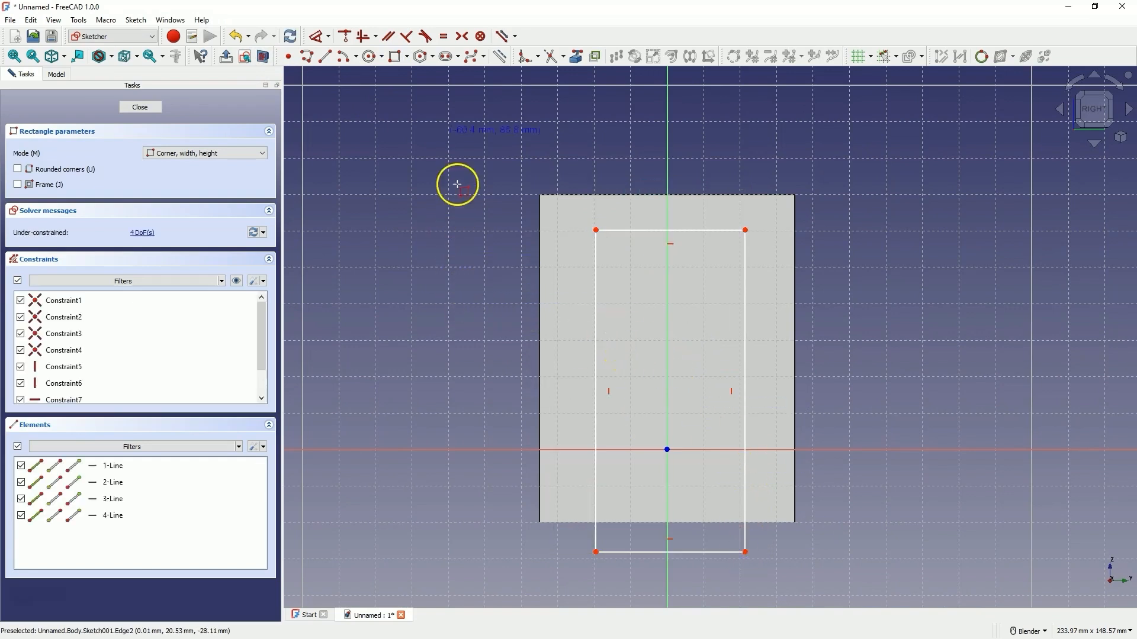
right_click(478, 181)
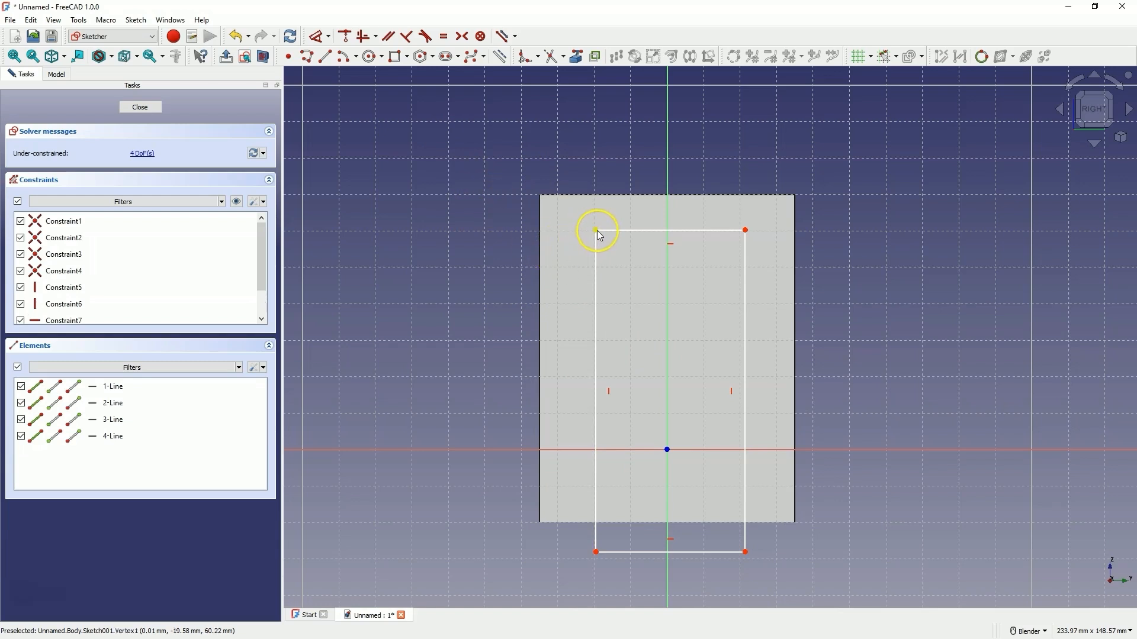
Step: Make the rectangle's two top corners symmetric about the vertical axis
click(745, 231)
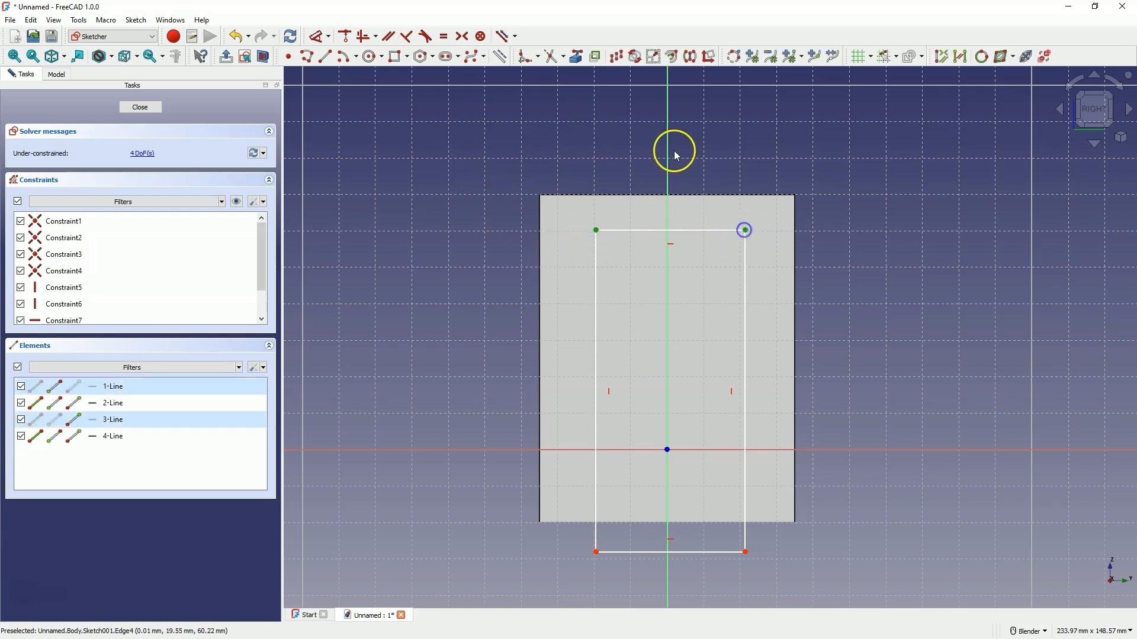
click(669, 199)
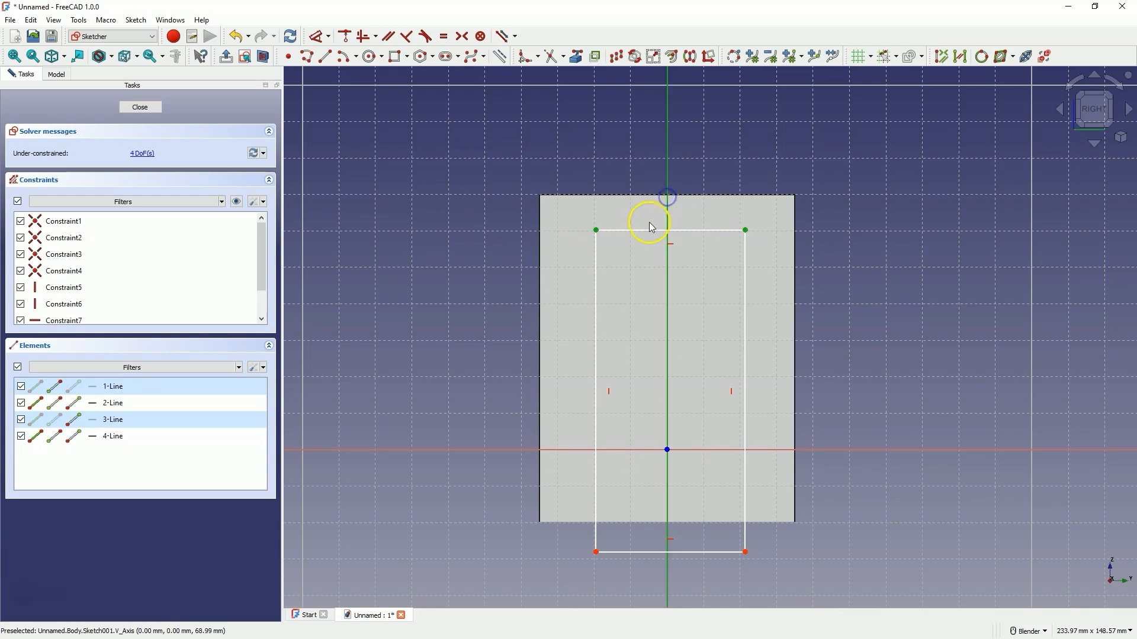
click(596, 230)
click(463, 36)
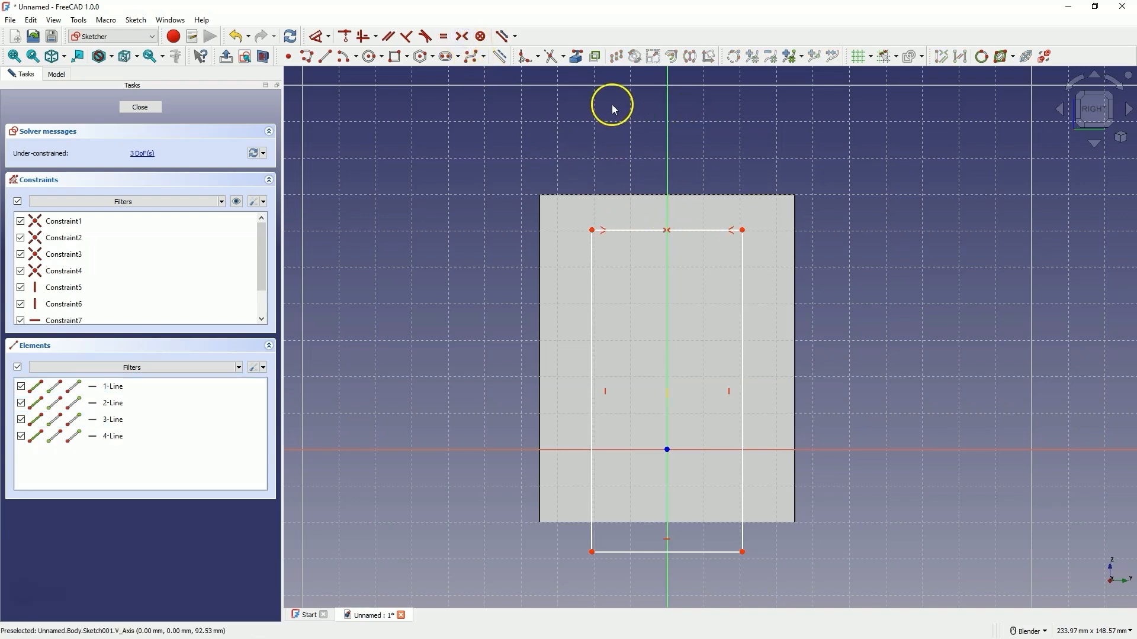
Step: Import the pad's top edge and right edge as external geometry
click(580, 60)
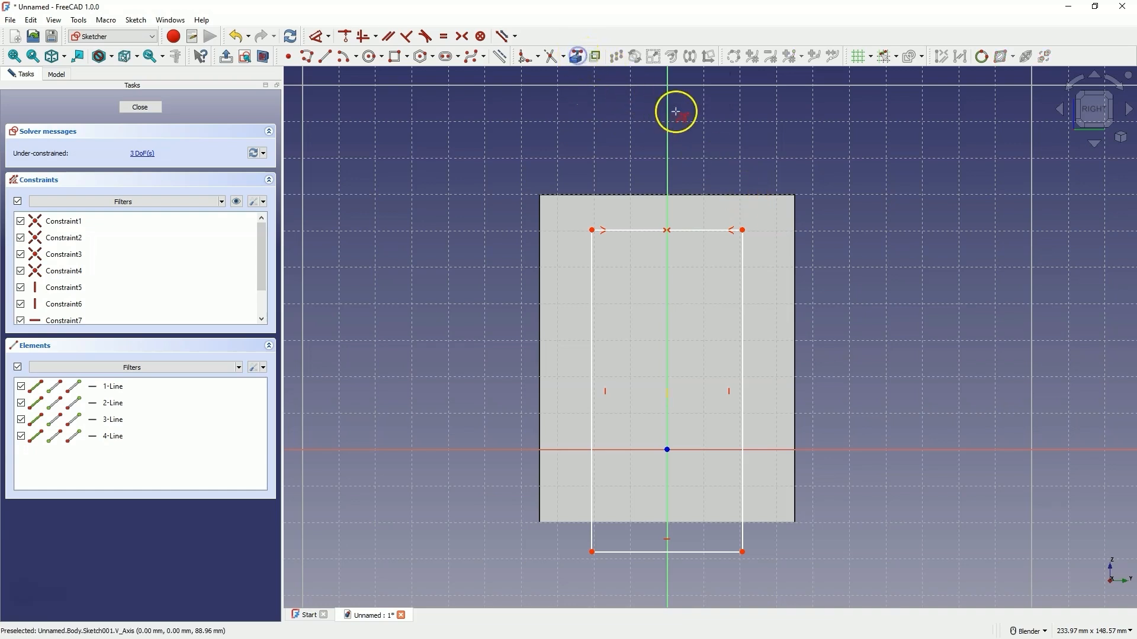
click(762, 194)
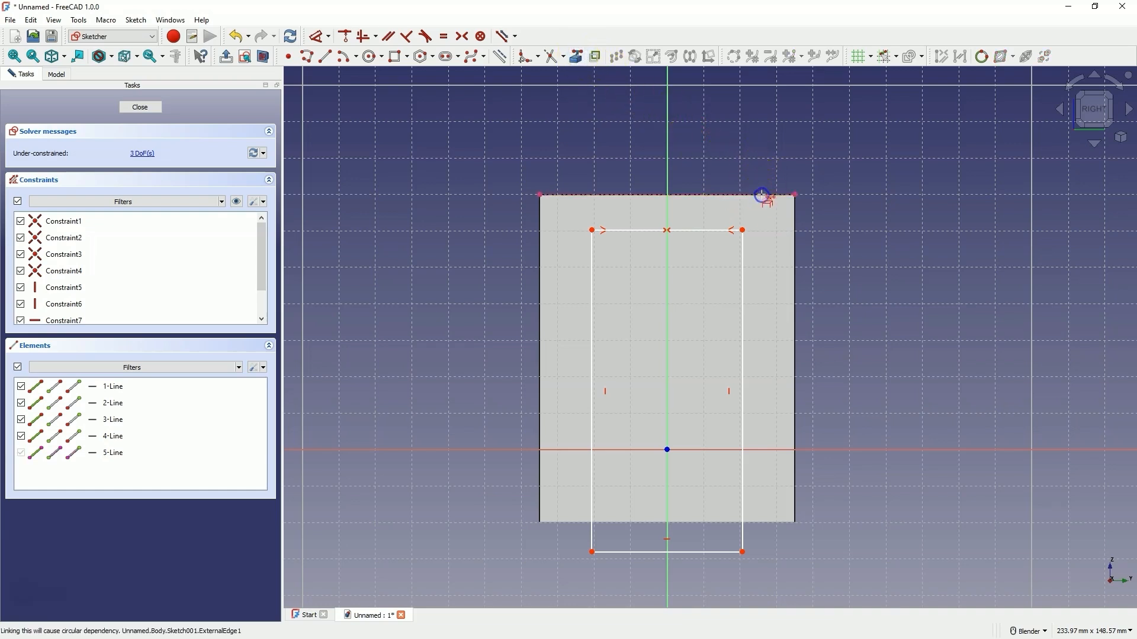
click(797, 514)
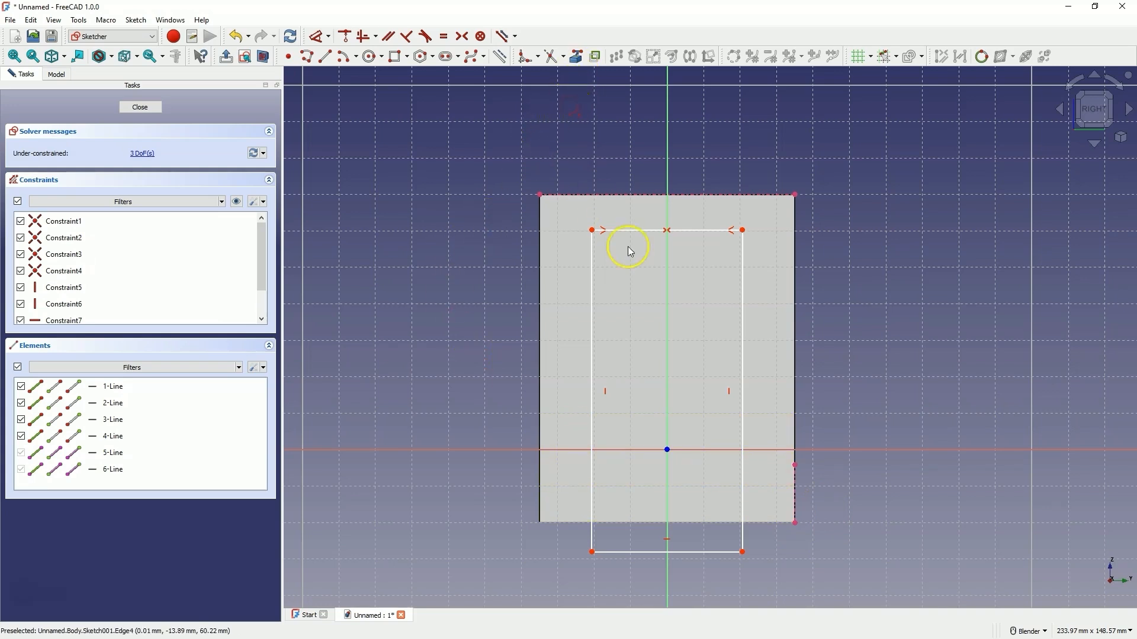
Step: Align the rectangle's bottom right corner horizontally with the pad's lower right corner
click(743, 553)
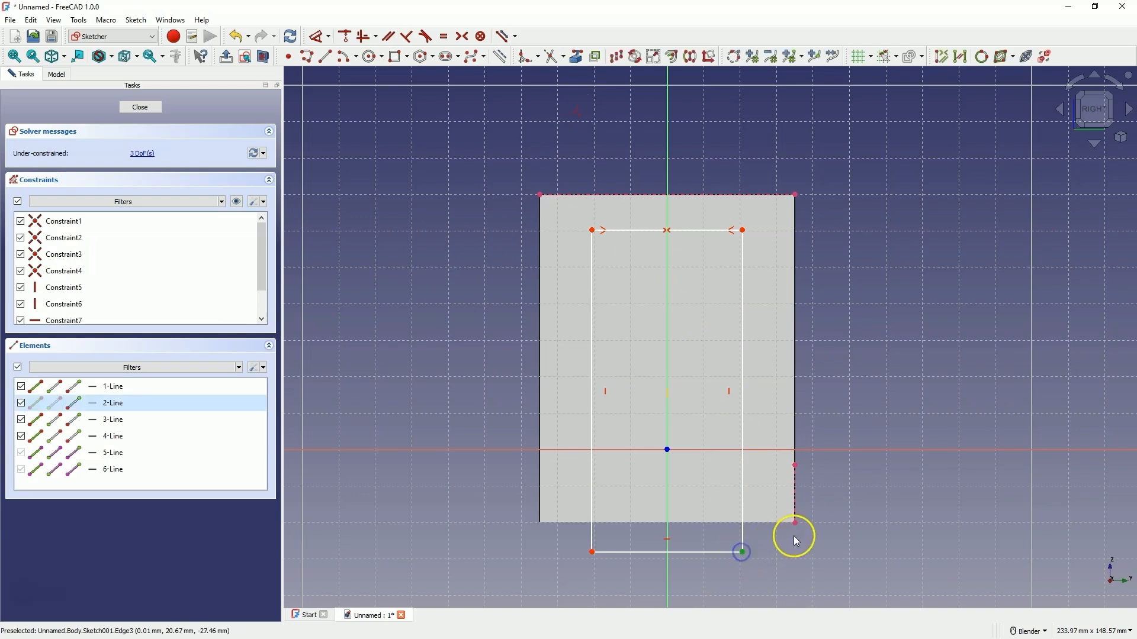
click(794, 523)
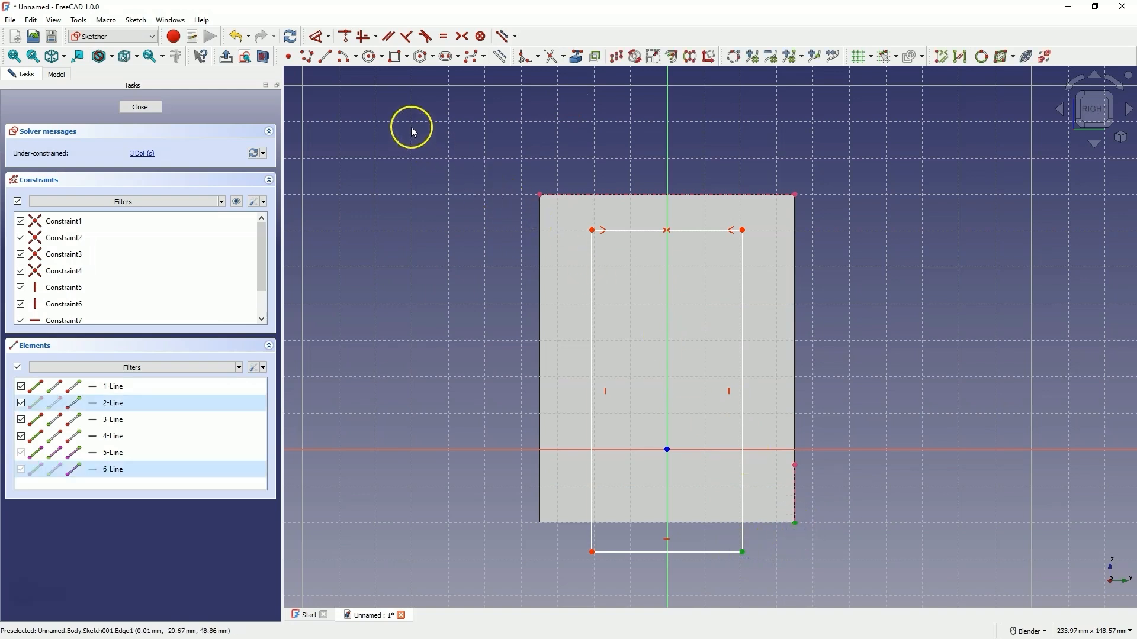
click(366, 38)
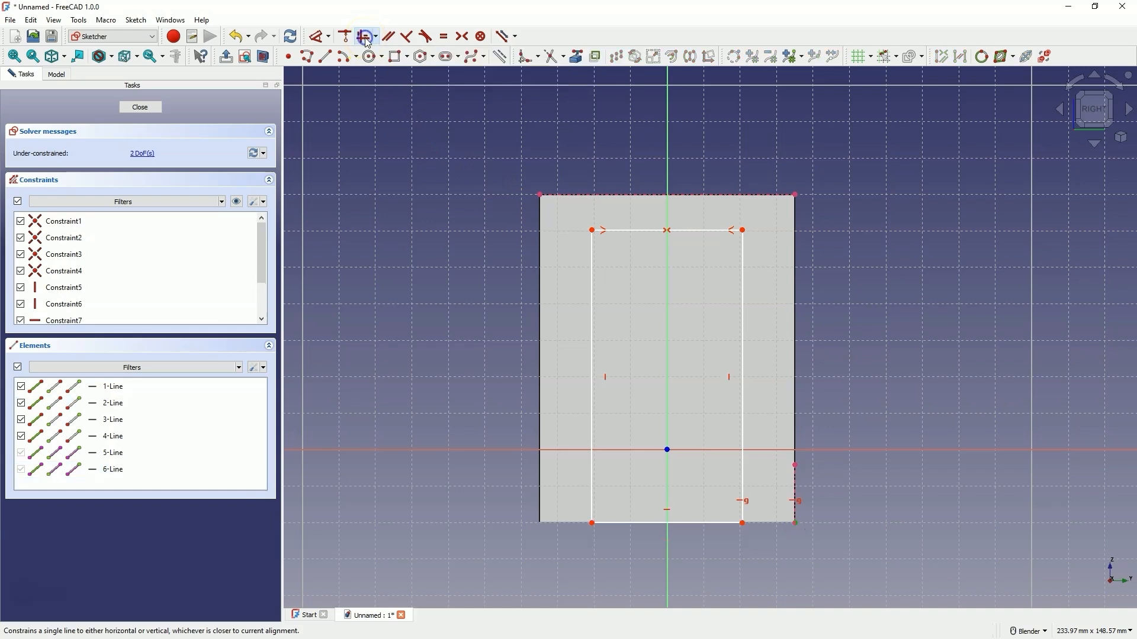
Step: Set the horizontal distance from the rectangle's top right corner to the pad's top right corner to 10 mm
click(744, 231)
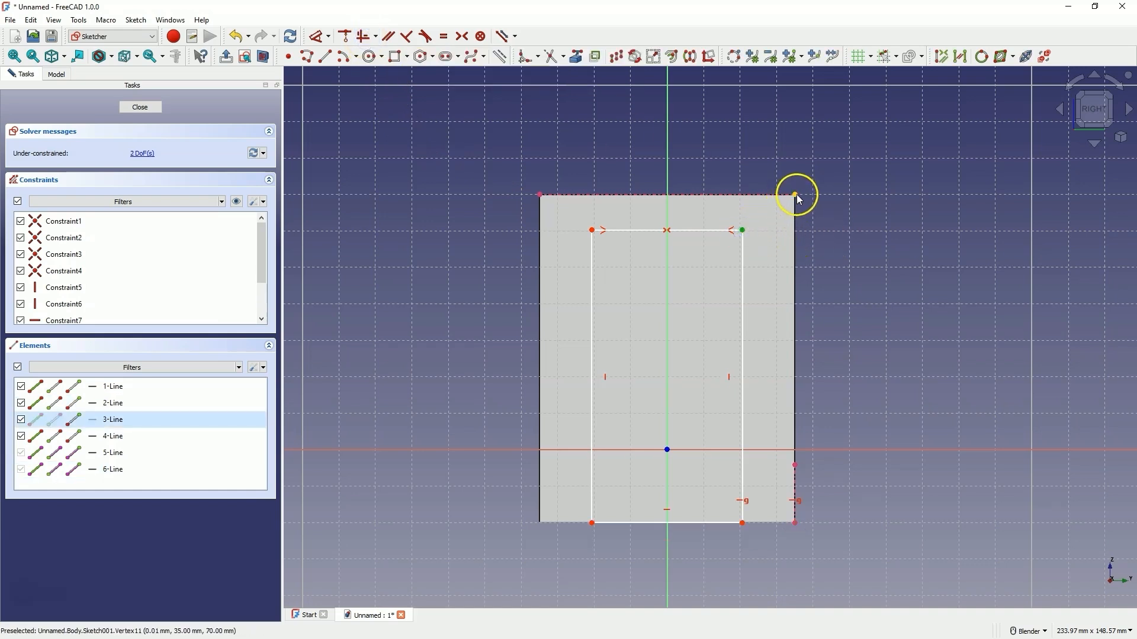
click(797, 195)
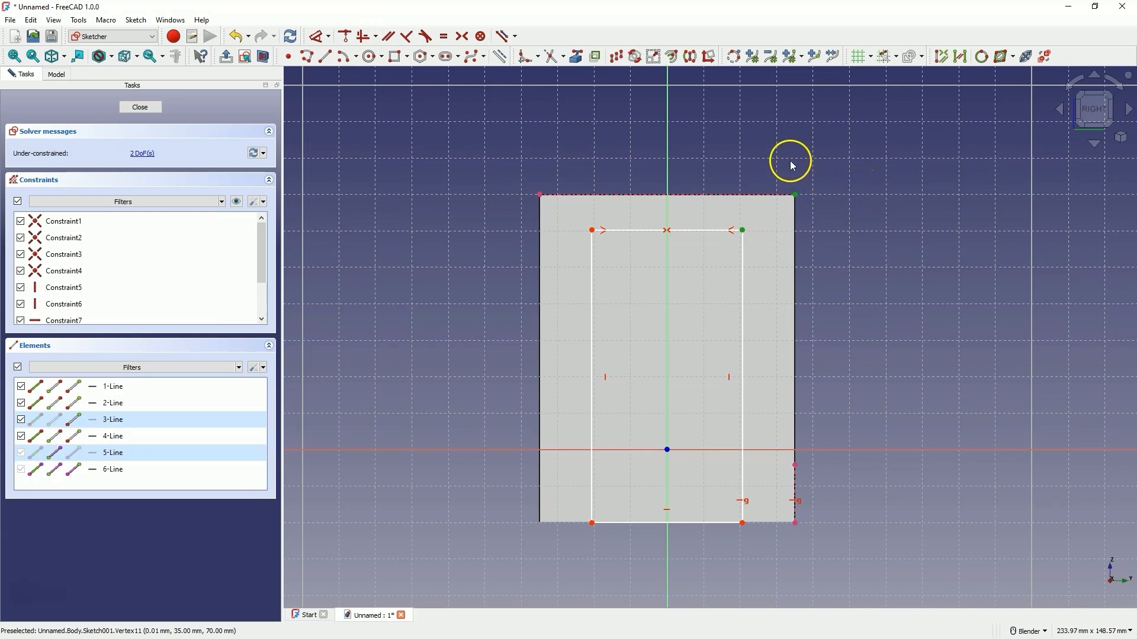
key(d)
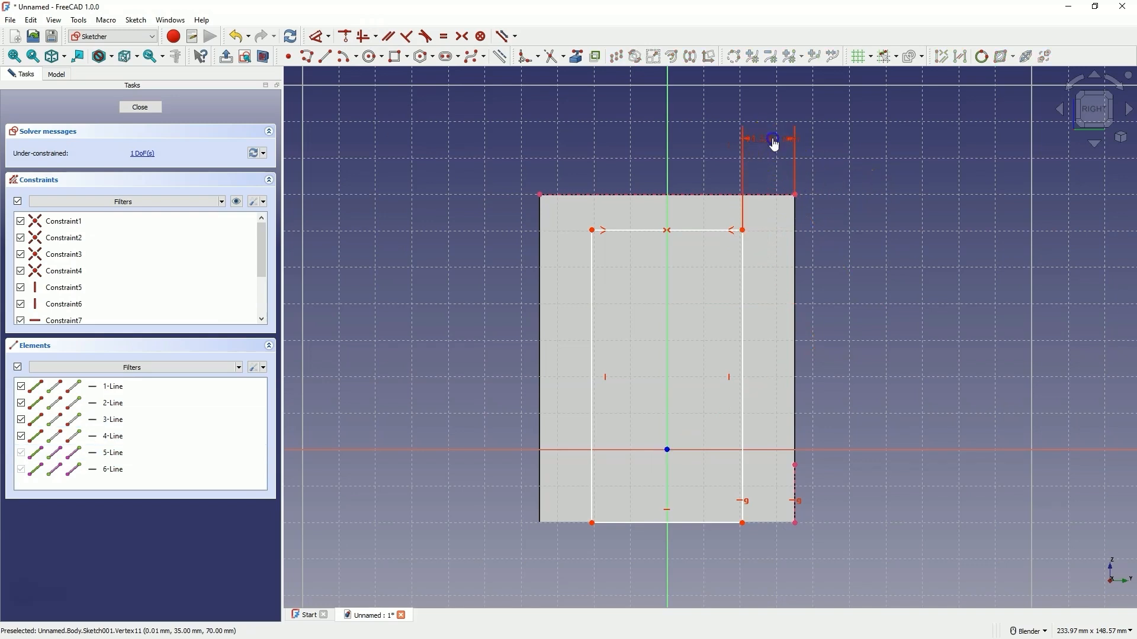
click(775, 145)
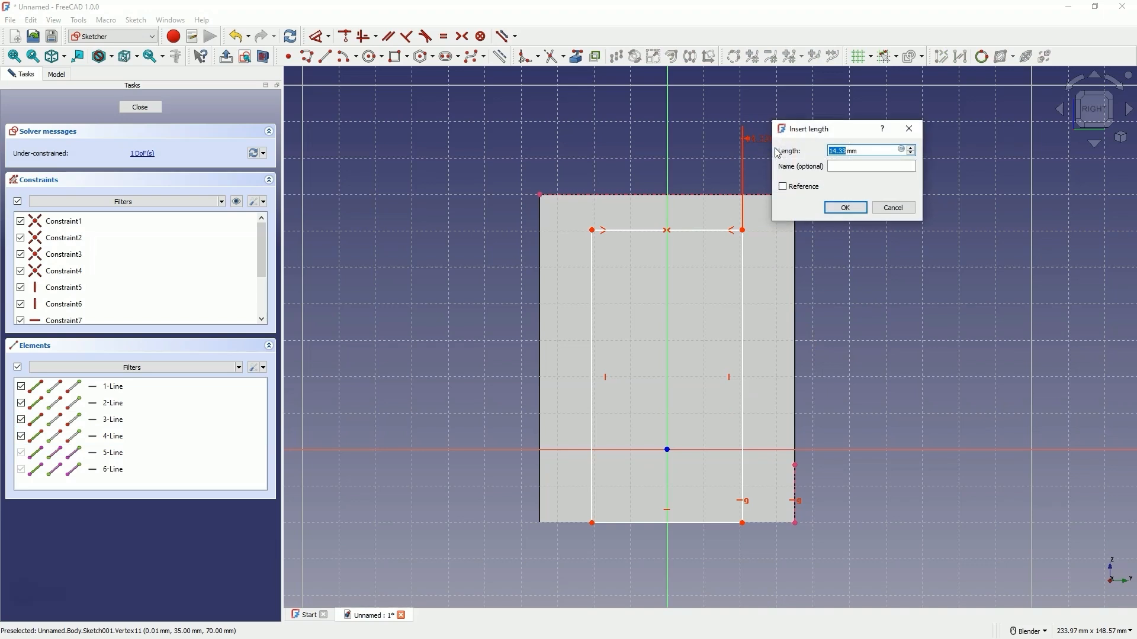
text(10)
key(Return)
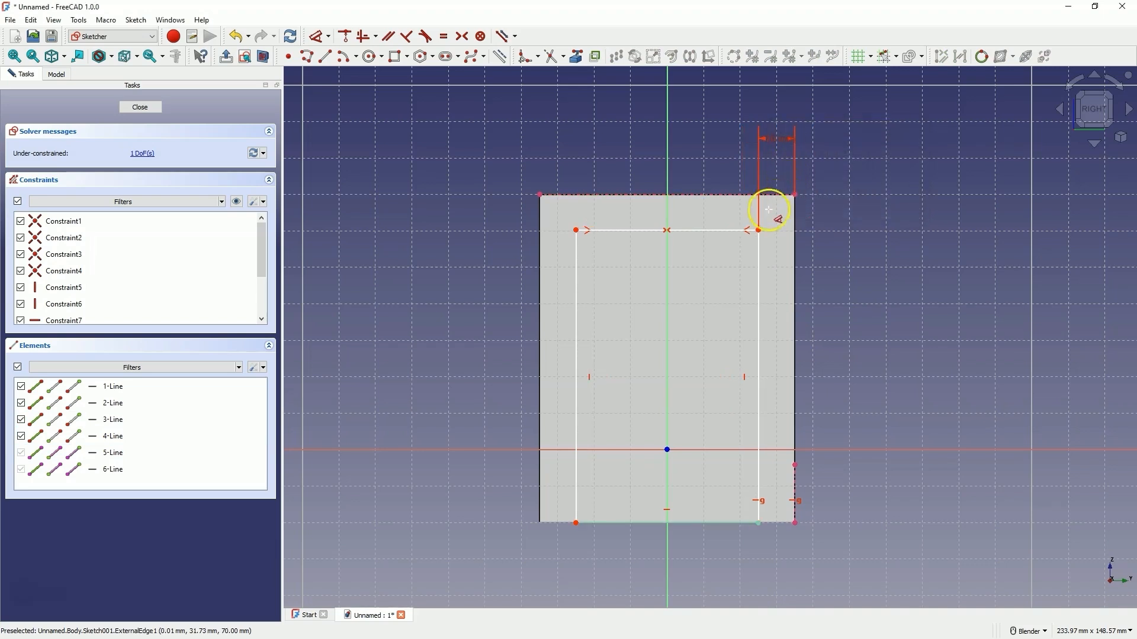
Step: Set the vertical distance from the rectangle's top right corner to the pad's top edge to 10 mm and close the sketch
click(760, 231)
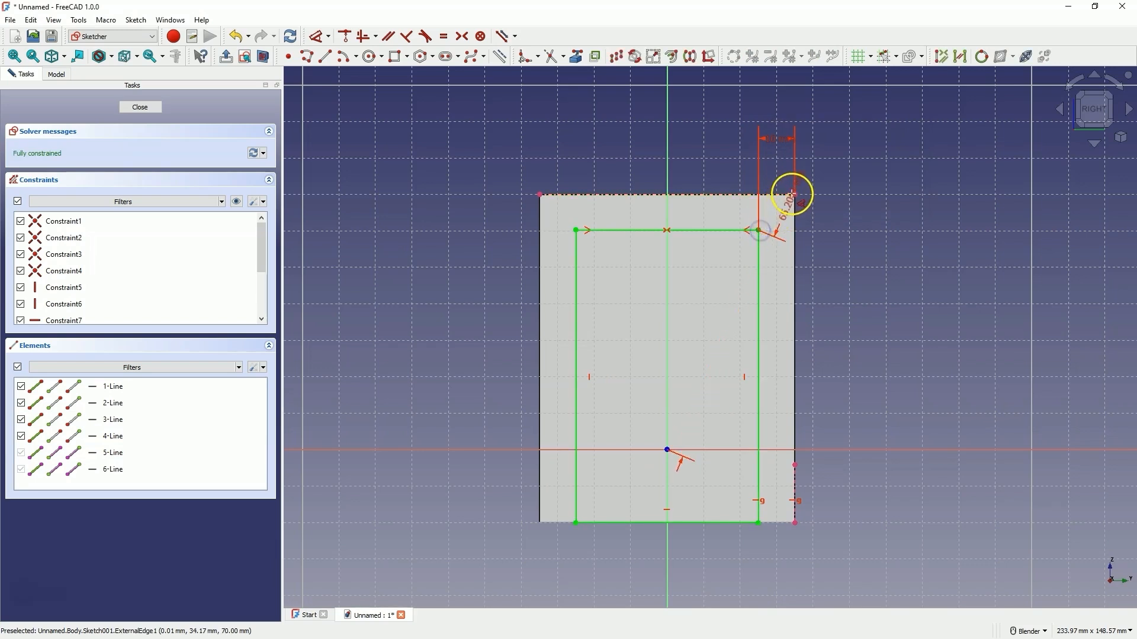
click(795, 194)
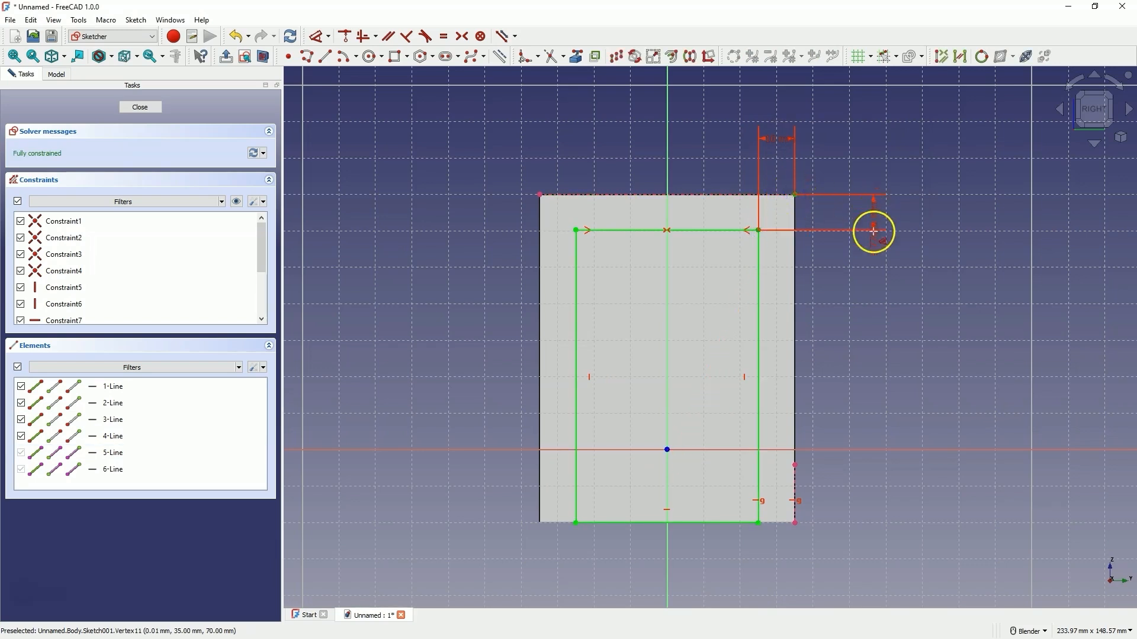
click(894, 217)
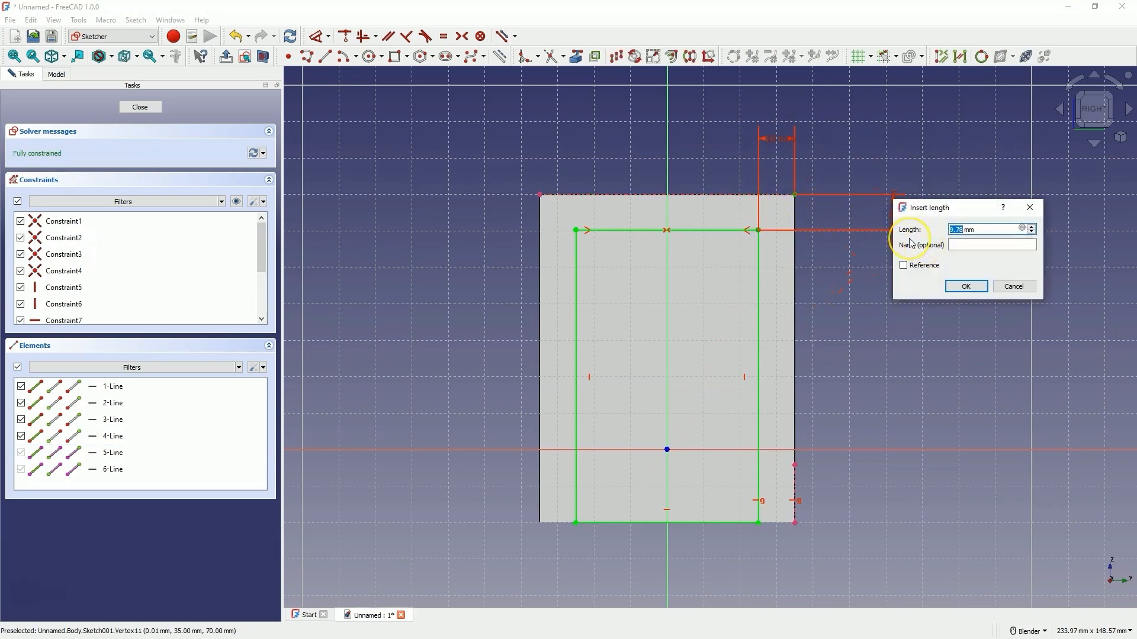
key(Return)
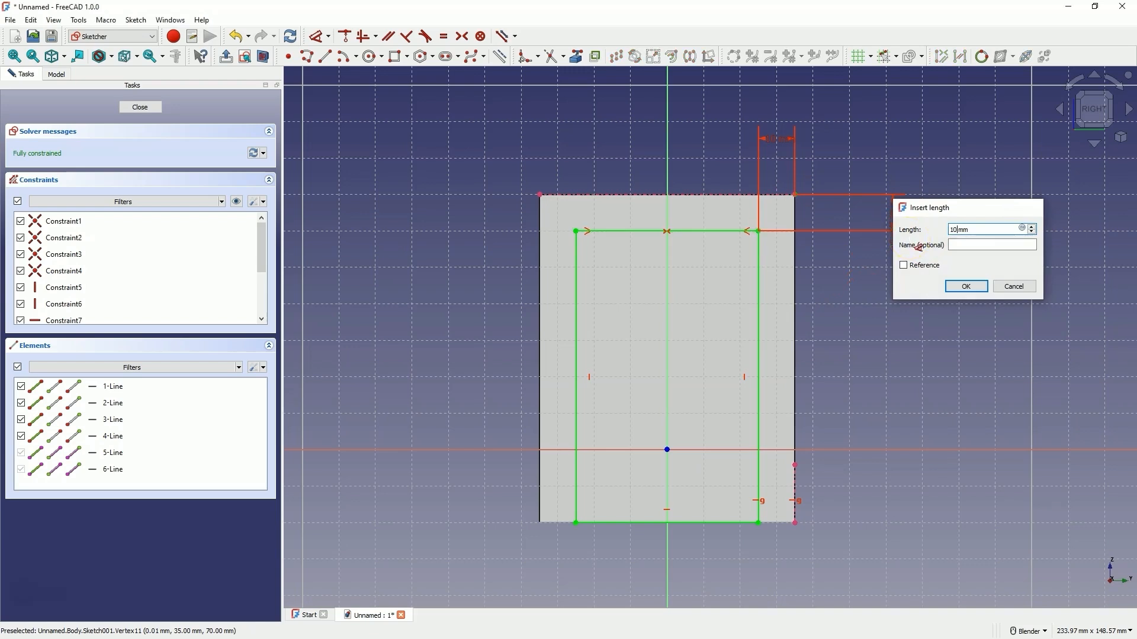
click(147, 110)
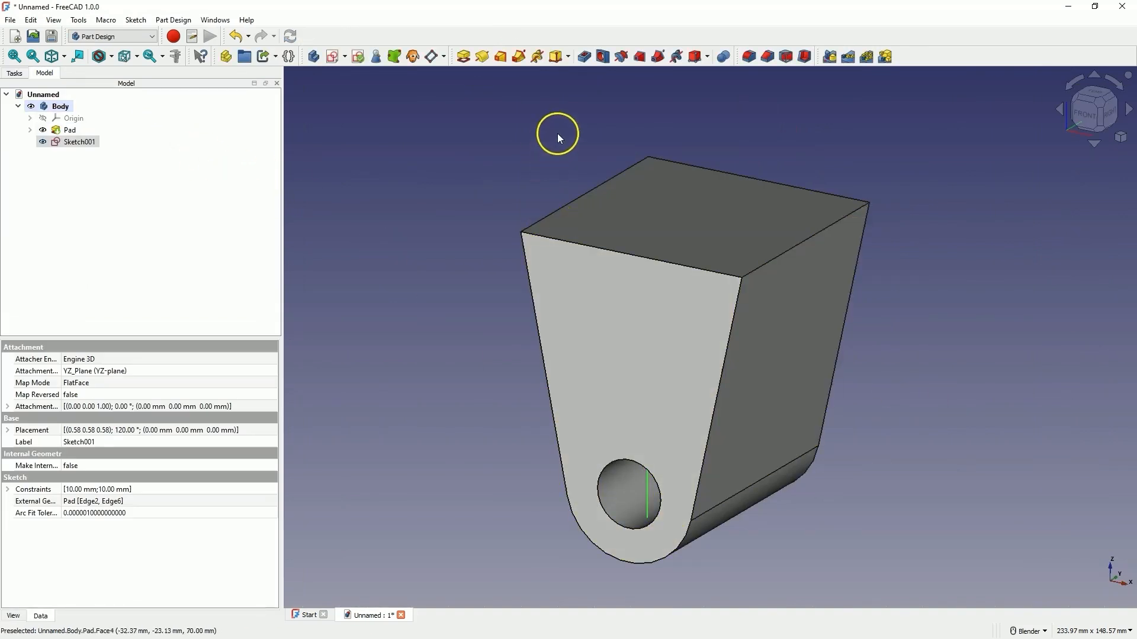
Step: Pocket the rectangle sketch with type Through all, symmetric to the sketch plane
click(585, 57)
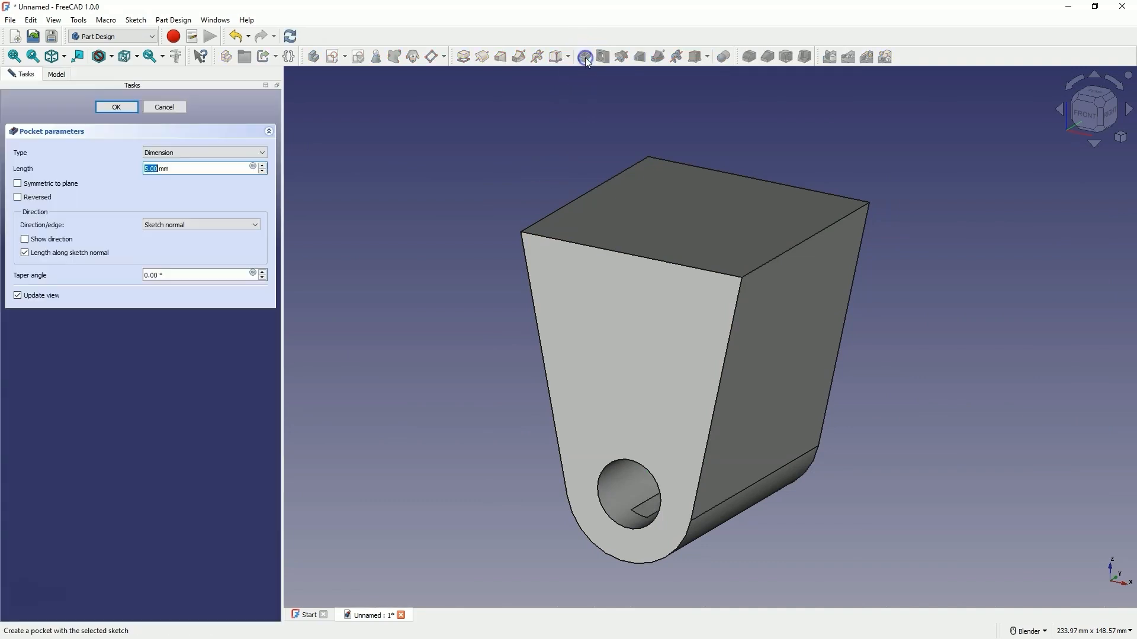
click(184, 154)
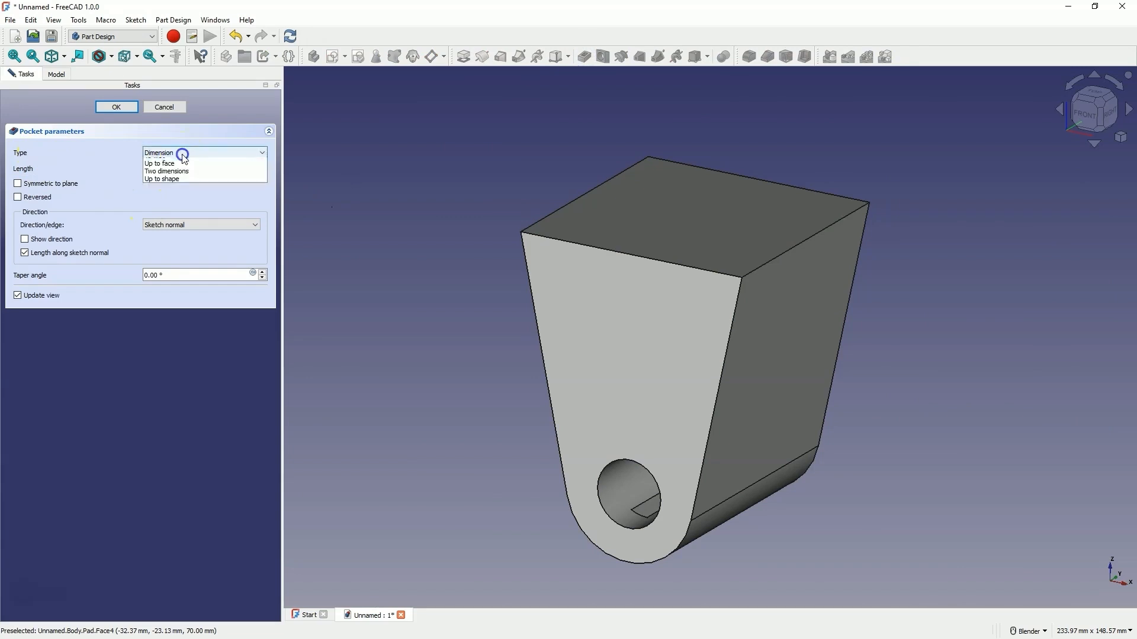
click(182, 171)
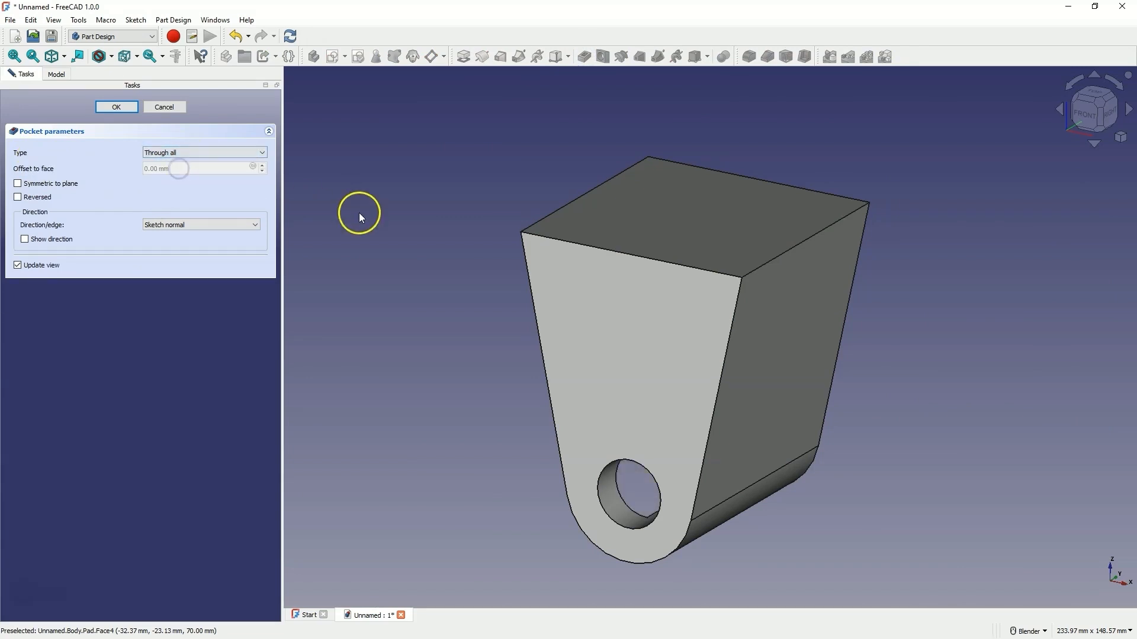
mouse_move(337, 219)
middle_down()
mouse_move(428, 215)
mouse_move(413, 214)
mouse_move(488, 253)
mouse_move(507, 249)
middle_up()
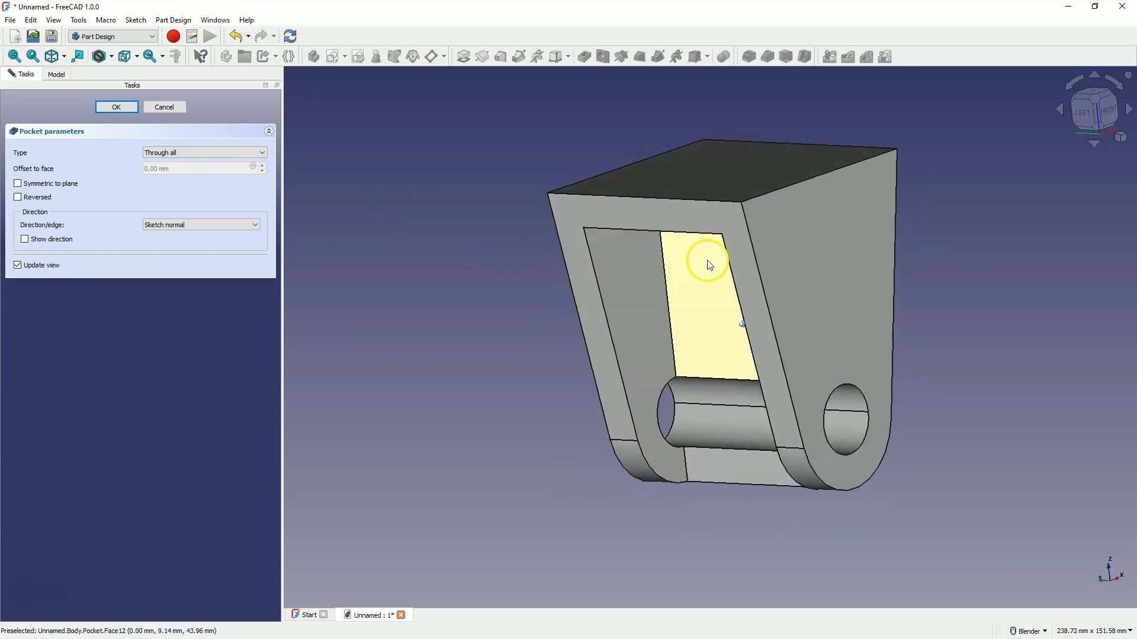
middle_drag(708, 260, 704, 257)
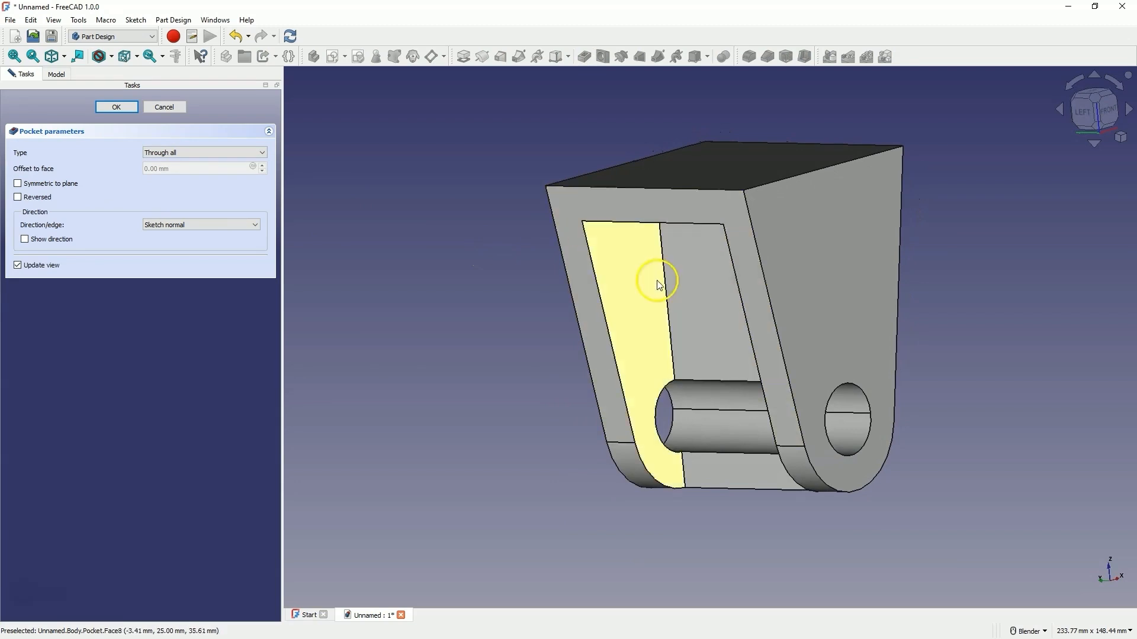
click(18, 184)
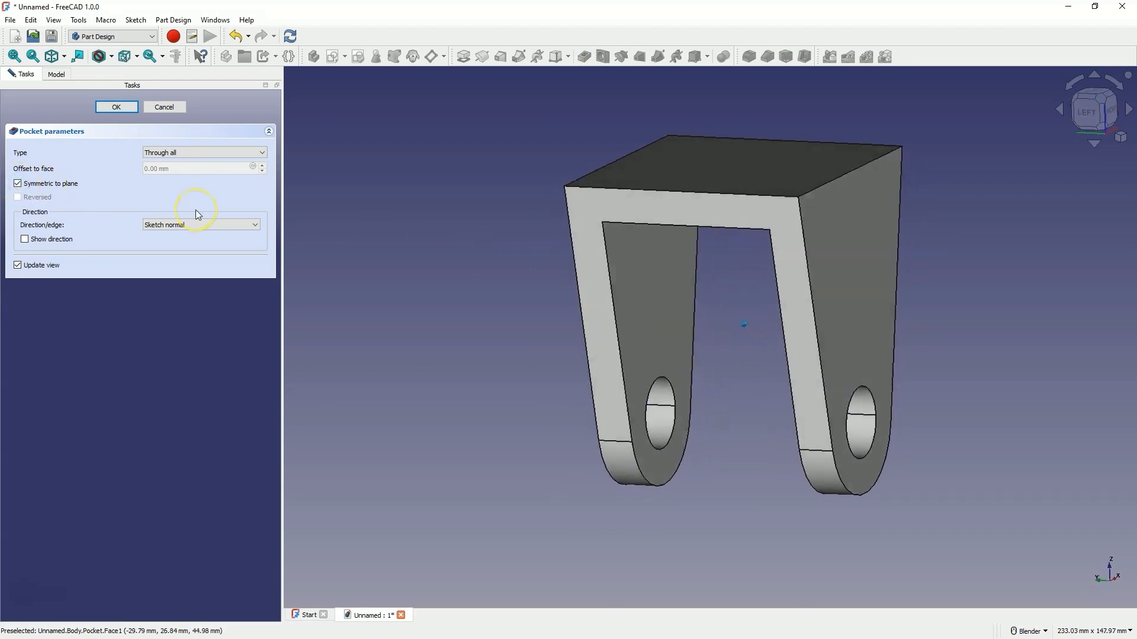
mouse_move(224, 219)
middle_down()
mouse_move(344, 233)
mouse_move(300, 221)
middle_up()
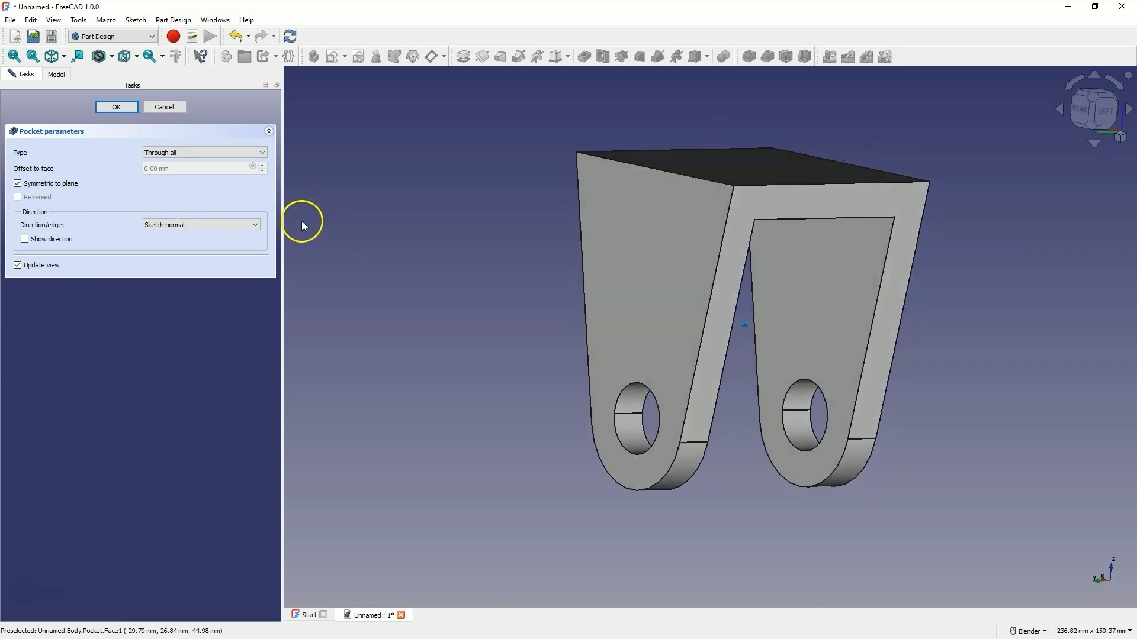
click(116, 107)
middle_drag(532, 210, 530, 212)
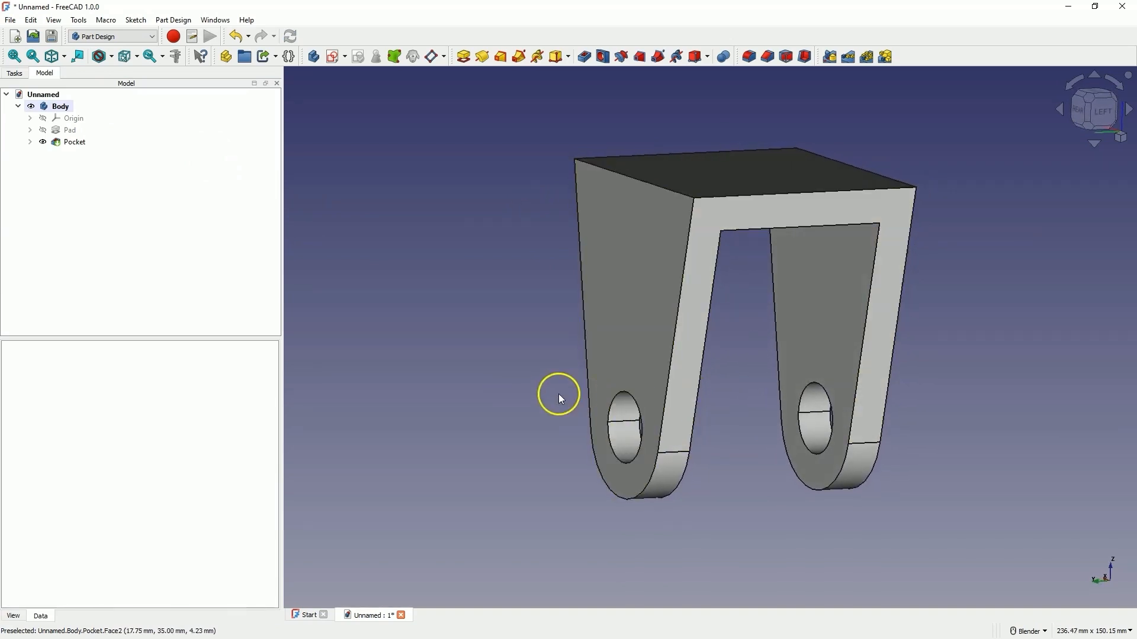
click(606, 384)
middle_drag(745, 428, 630, 350)
click(642, 382)
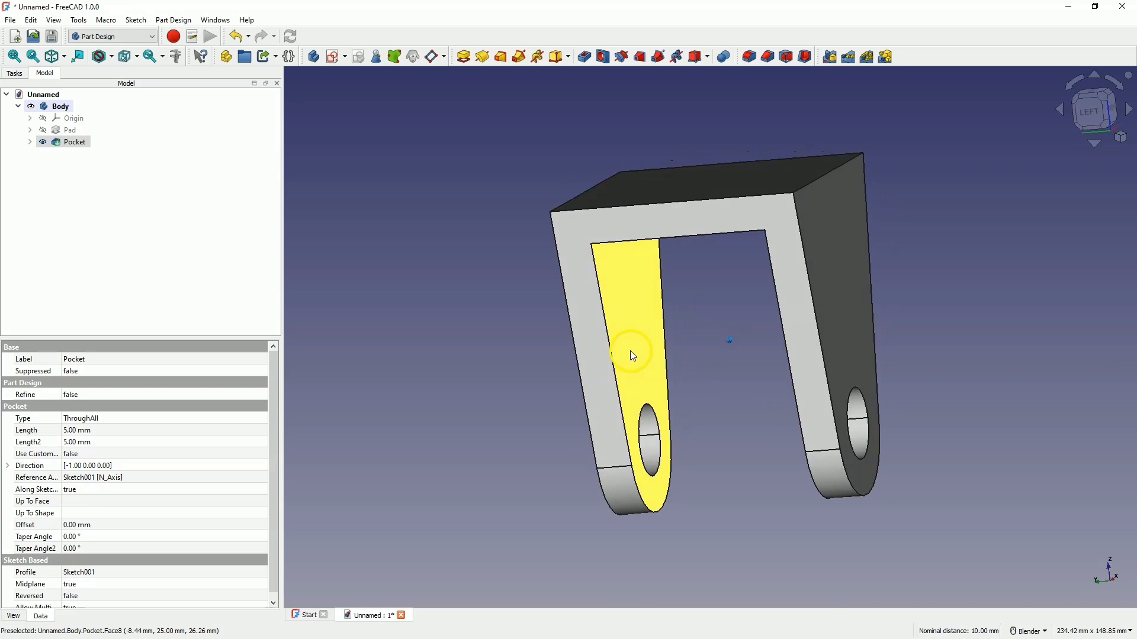
click(432, 60)
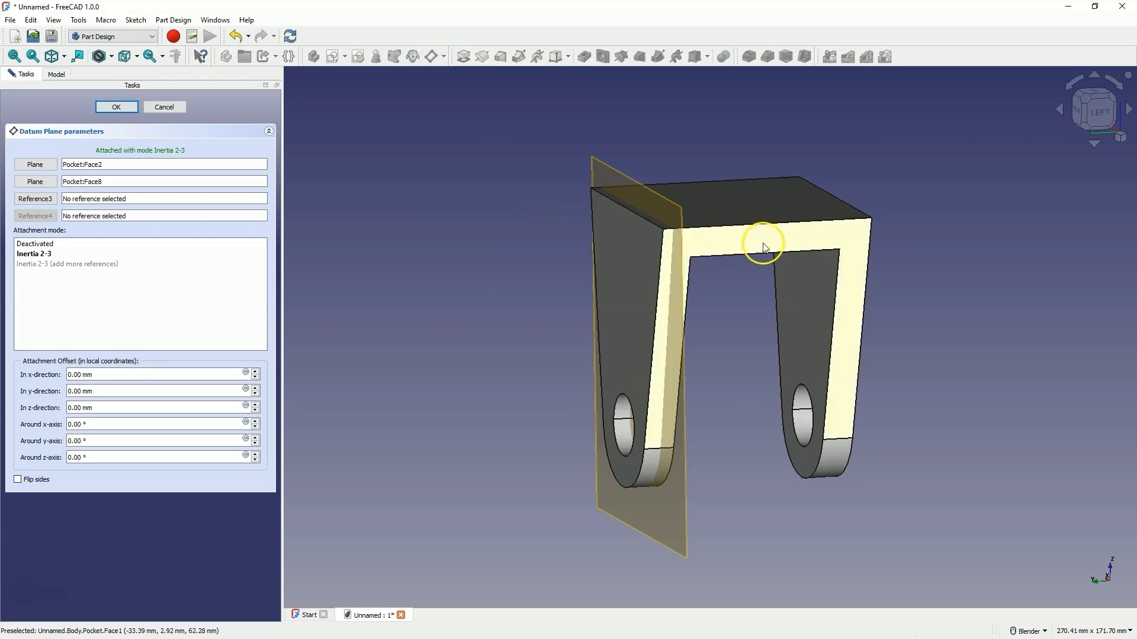
click(1101, 113)
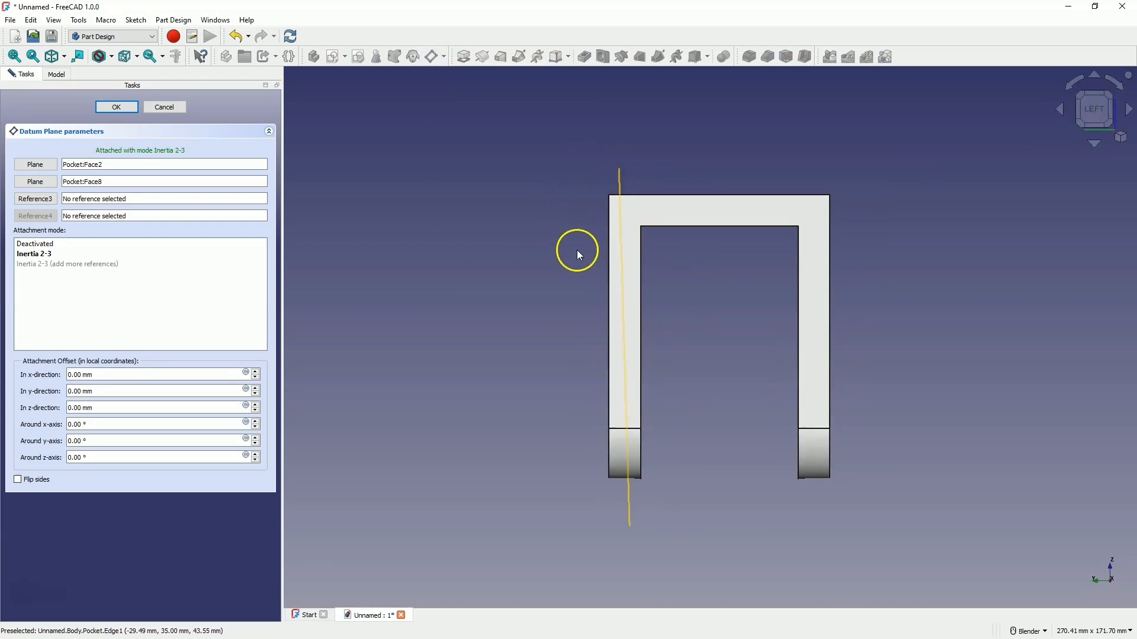
mouse_move(576, 249)
middle_down()
mouse_move(609, 241)
mouse_move(665, 279)
mouse_move(573, 282)
mouse_move(638, 298)
mouse_move(524, 297)
middle_up()
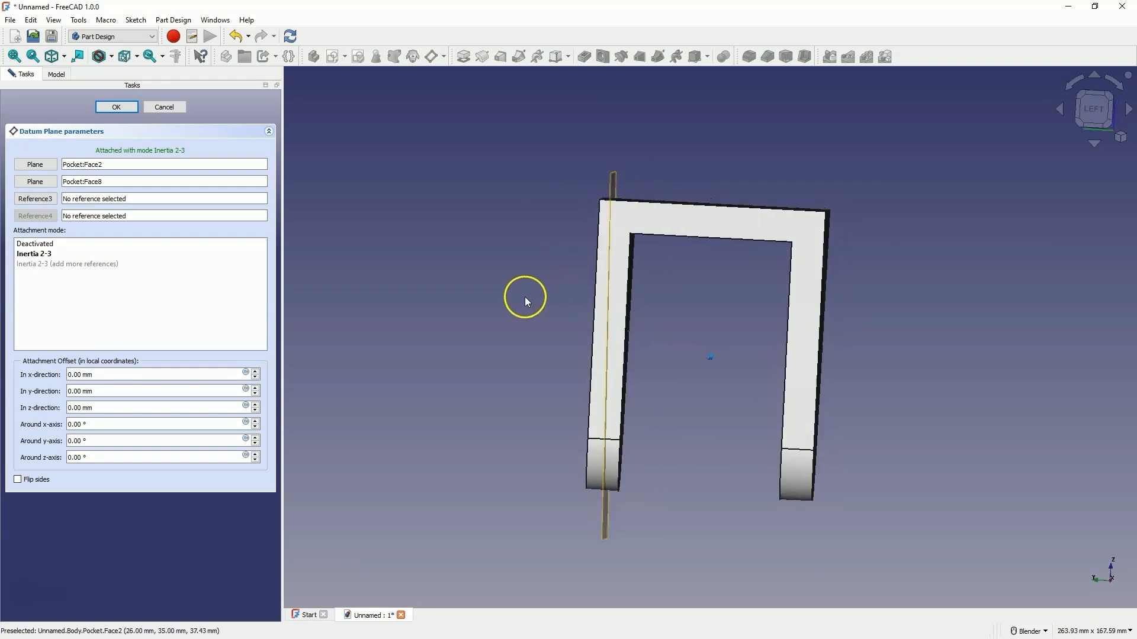
click(163, 108)
Step: Create a datum plane in Inertia 2-3 mode from the two circular edges of the left lug's hole
middle_drag(462, 301, 616, 161)
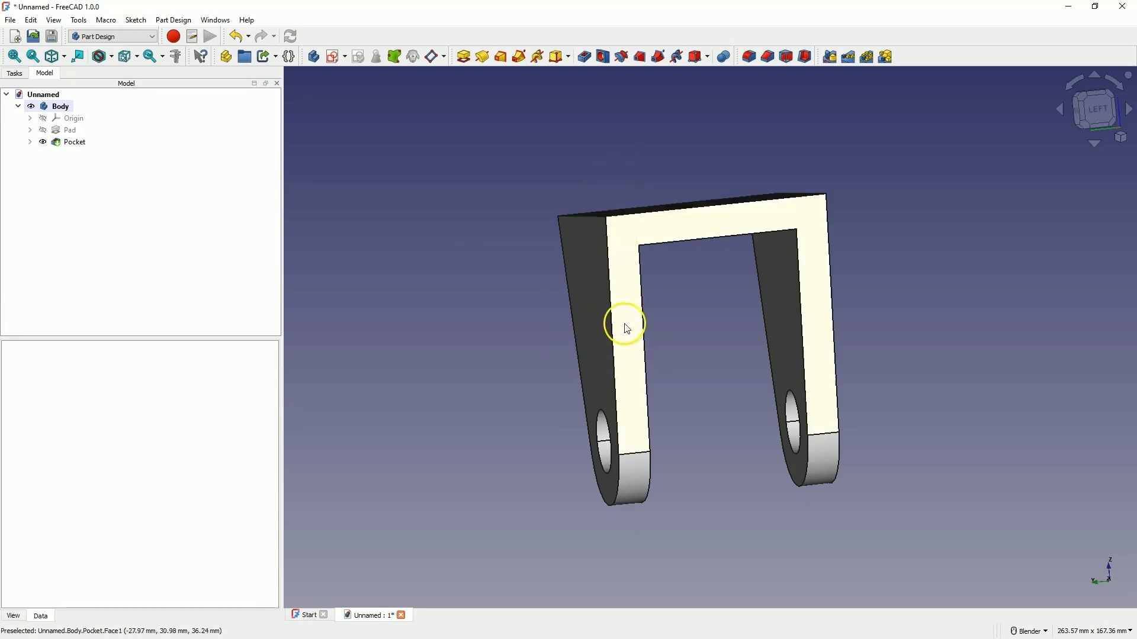
click(588, 353)
middle_drag(589, 353, 501, 399)
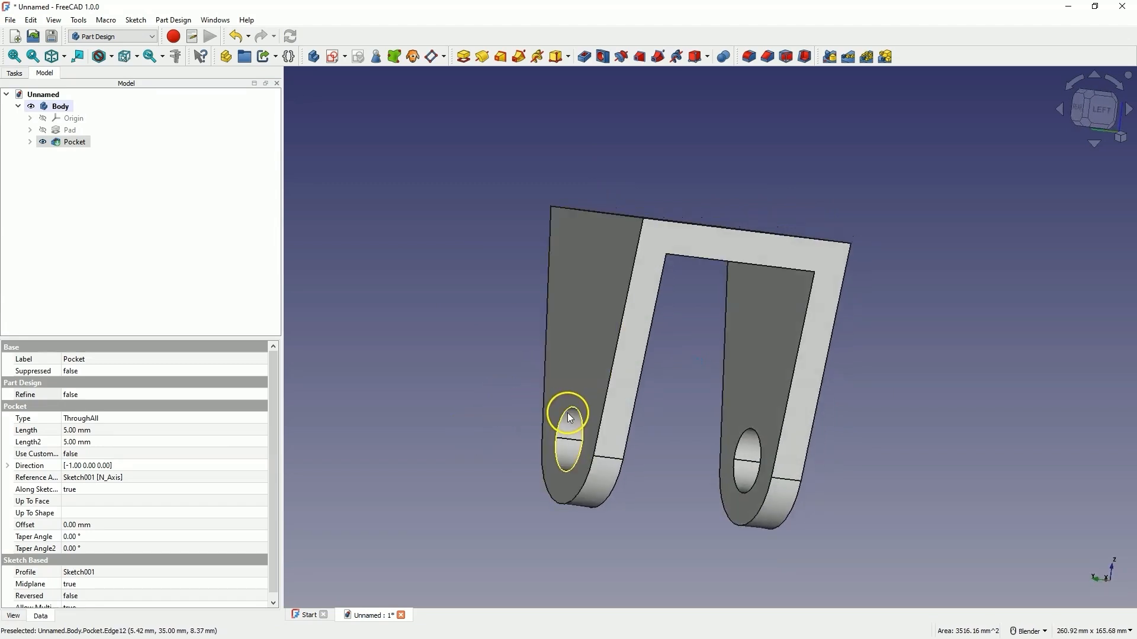
middle_drag(663, 425, 596, 444)
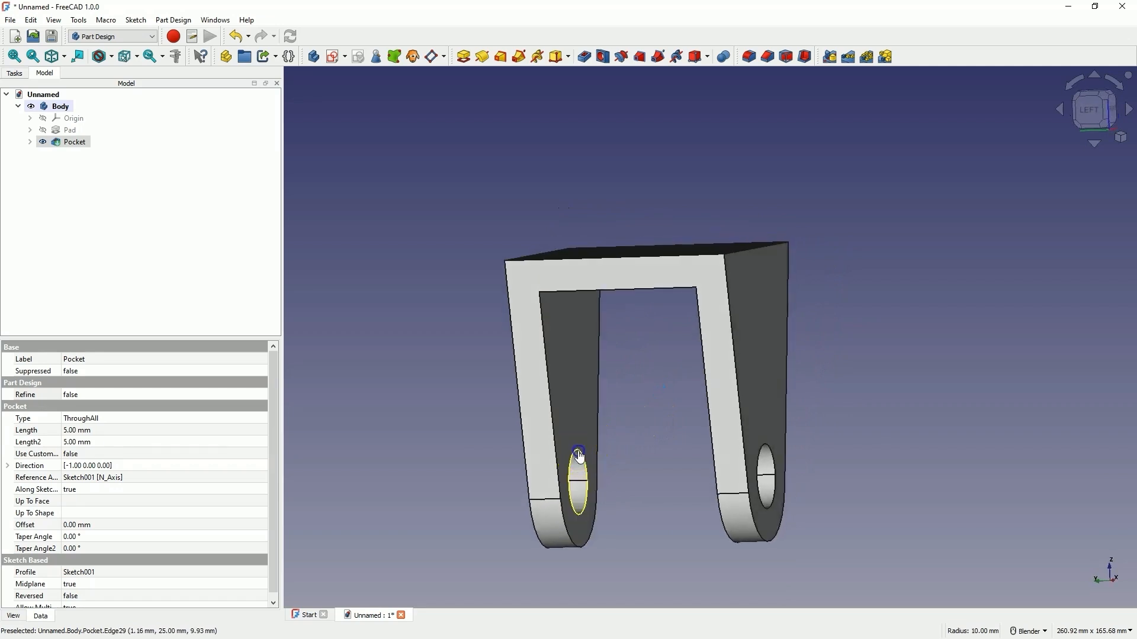
middle_drag(504, 292, 556, 461)
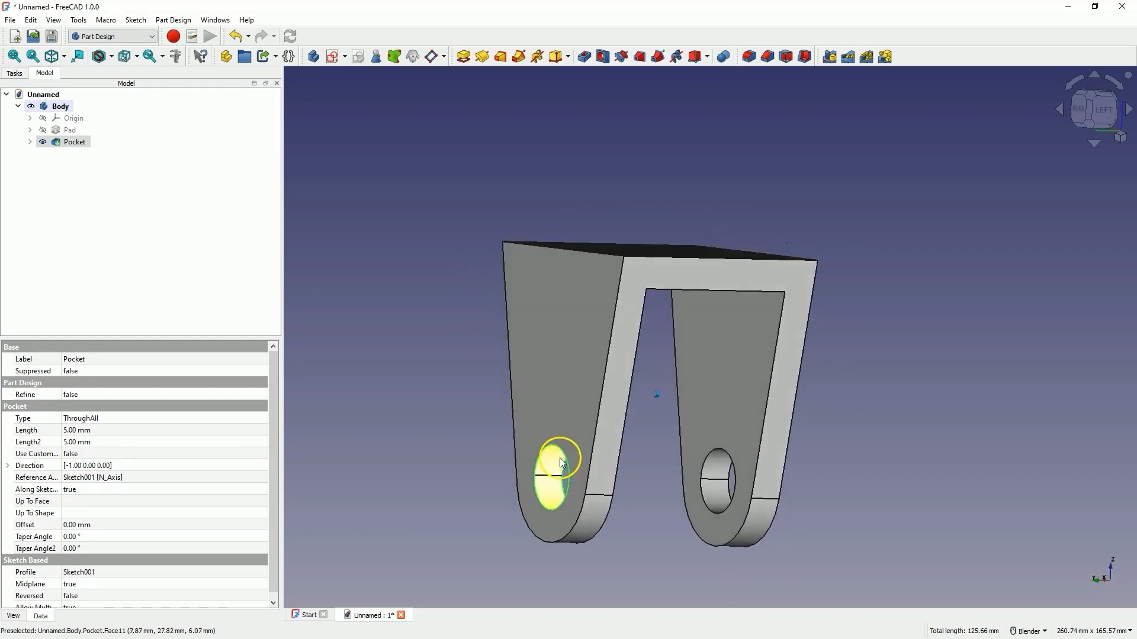
click(434, 57)
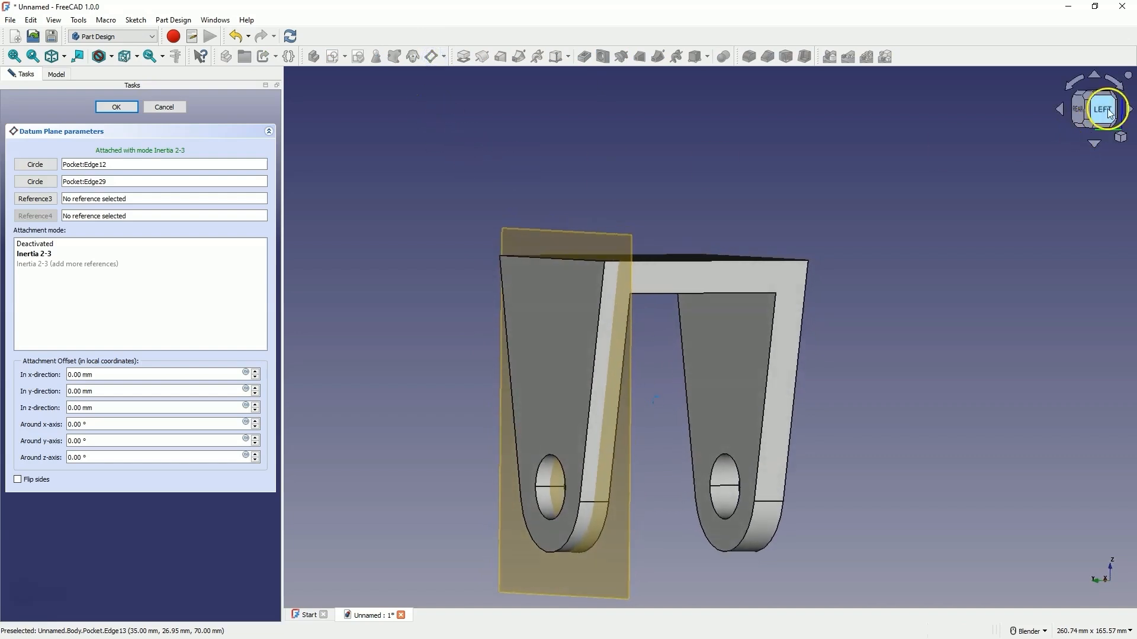
click(1093, 110)
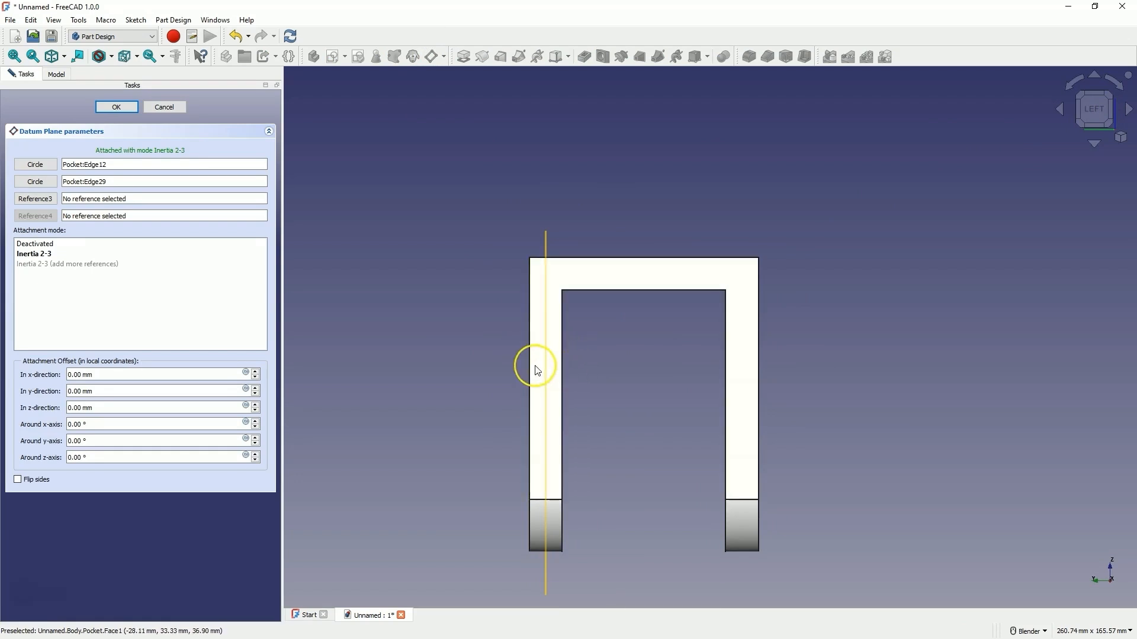
mouse_move(533, 368)
middle_down()
mouse_move(540, 342)
mouse_move(574, 359)
mouse_move(565, 373)
mouse_move(517, 365)
middle_up()
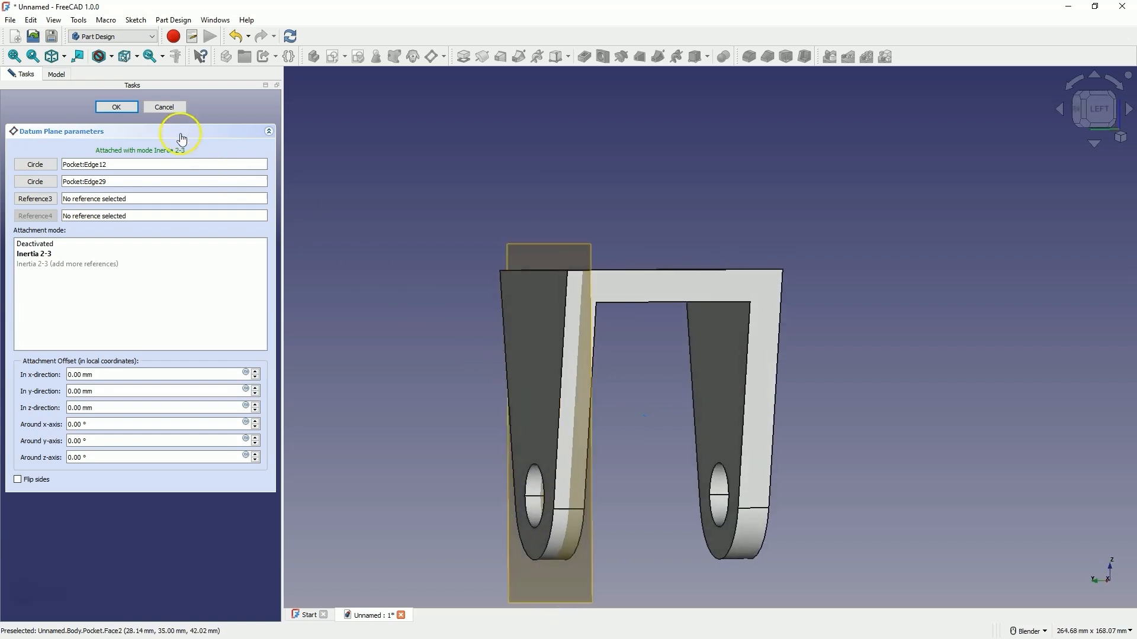
click(116, 108)
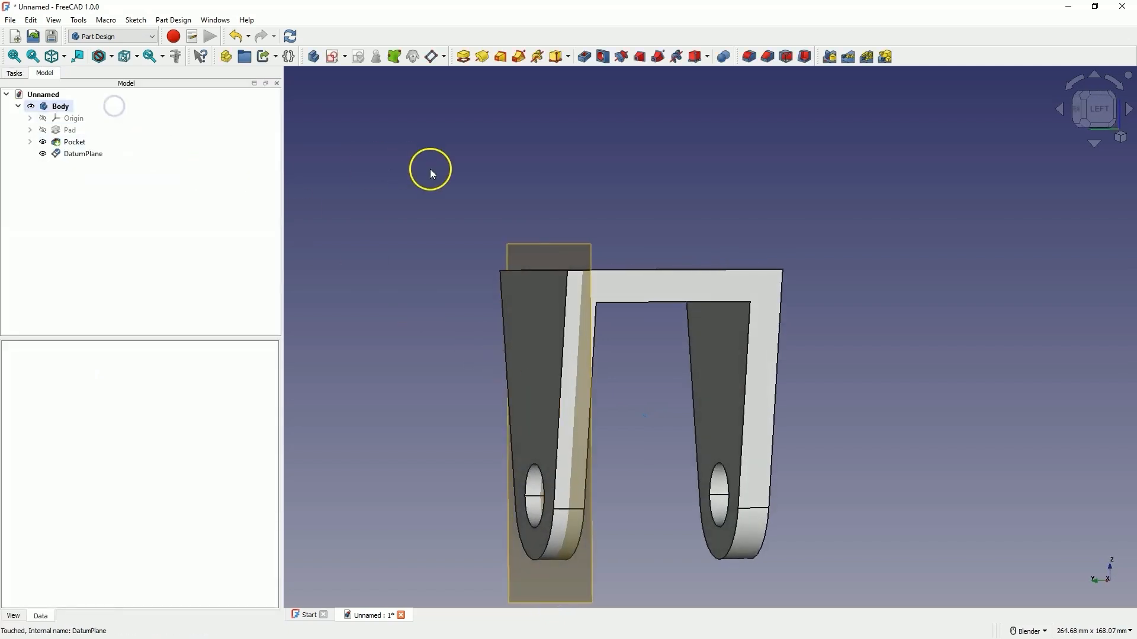
Step: Start a sketch on the datum plane and import the lug's outer arc and hole circle as external geometry
click(540, 247)
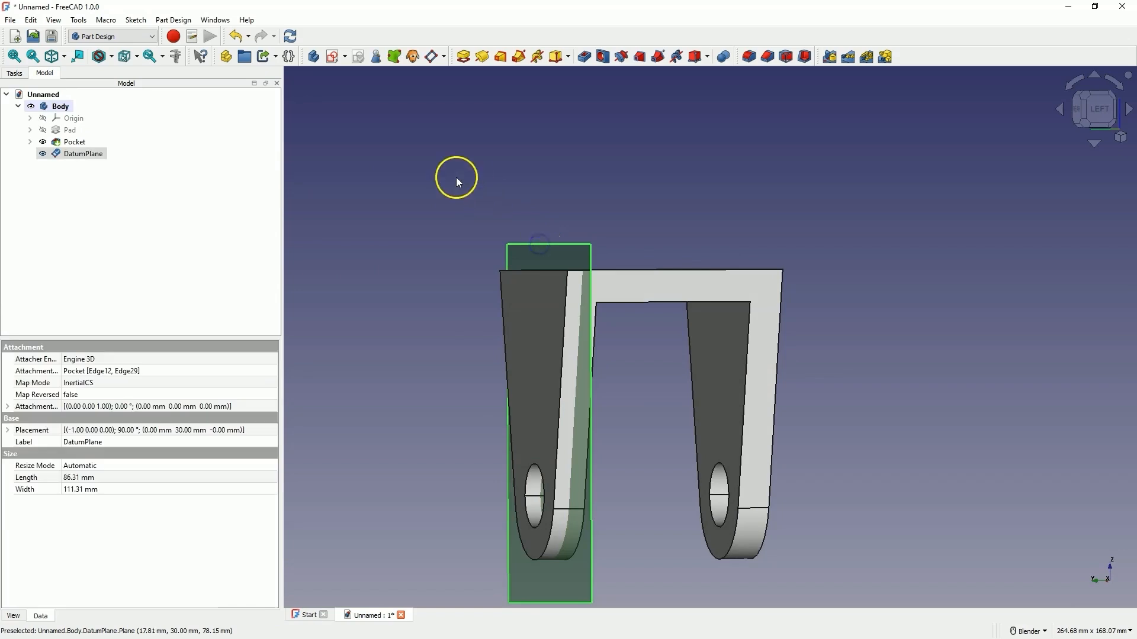
click(333, 56)
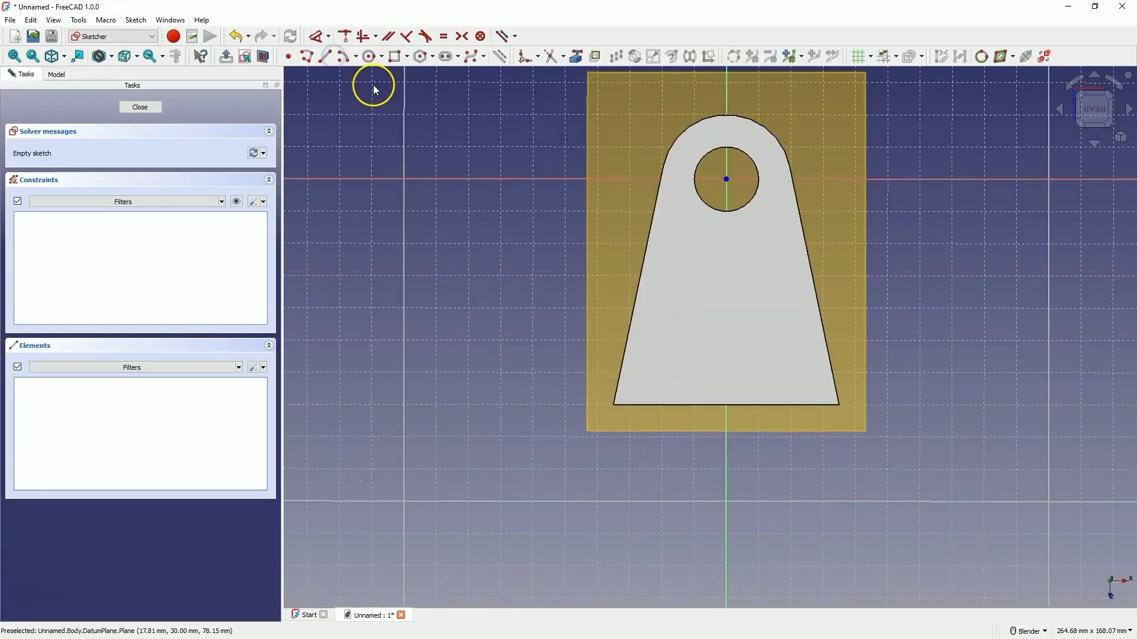
click(577, 58)
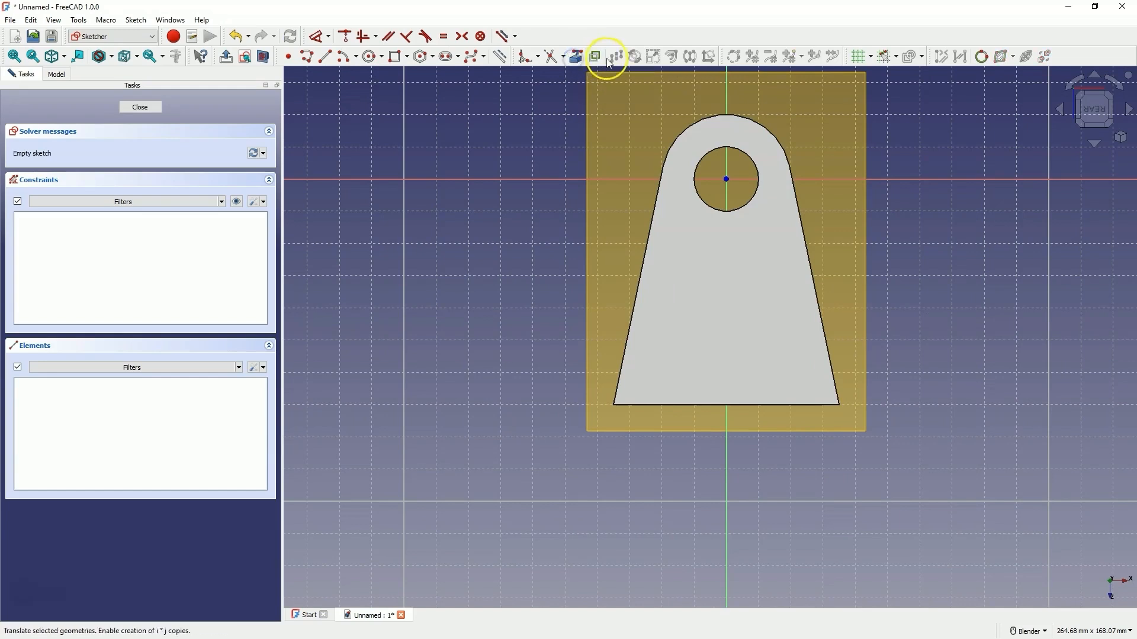
click(708, 124)
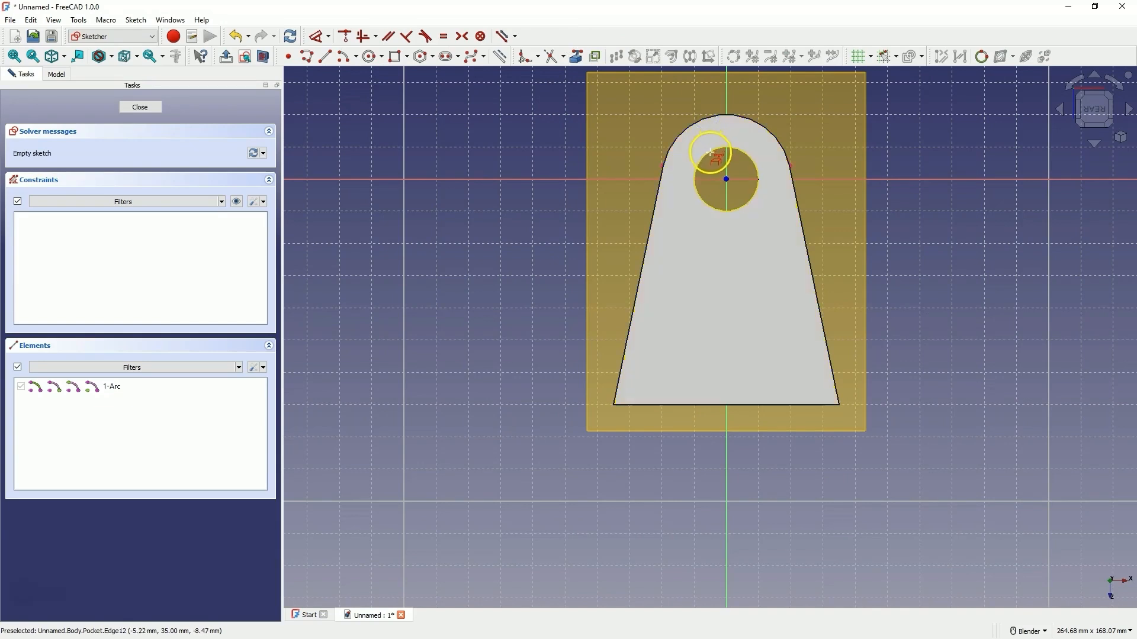
click(710, 151)
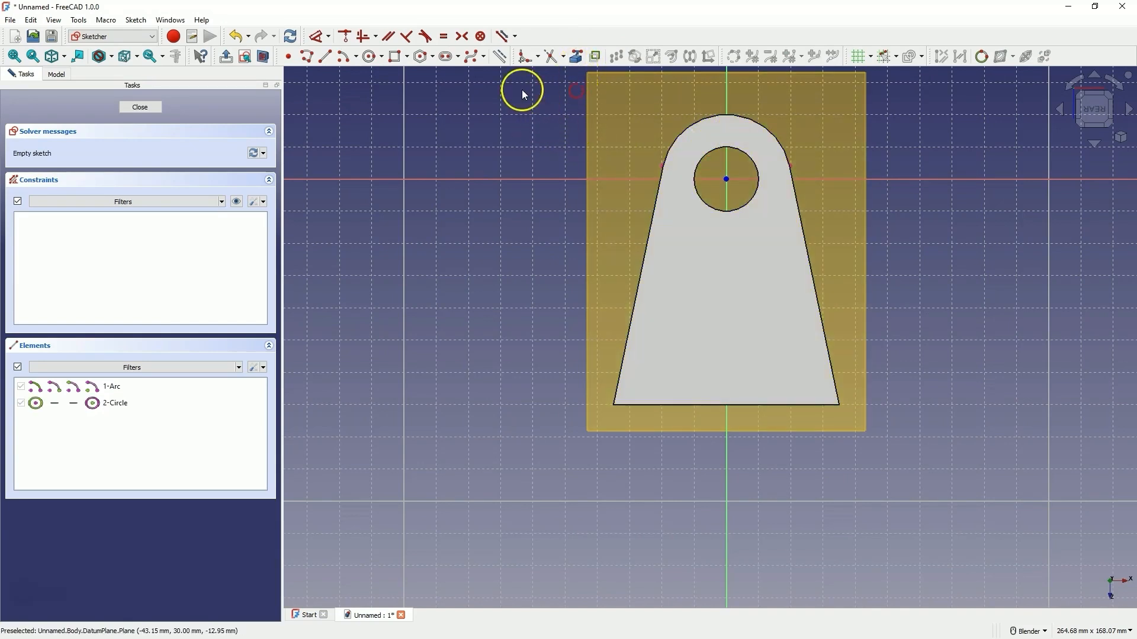
Step: Switch to section view and draw two concentric circles centred on the hole's centre
click(264, 57)
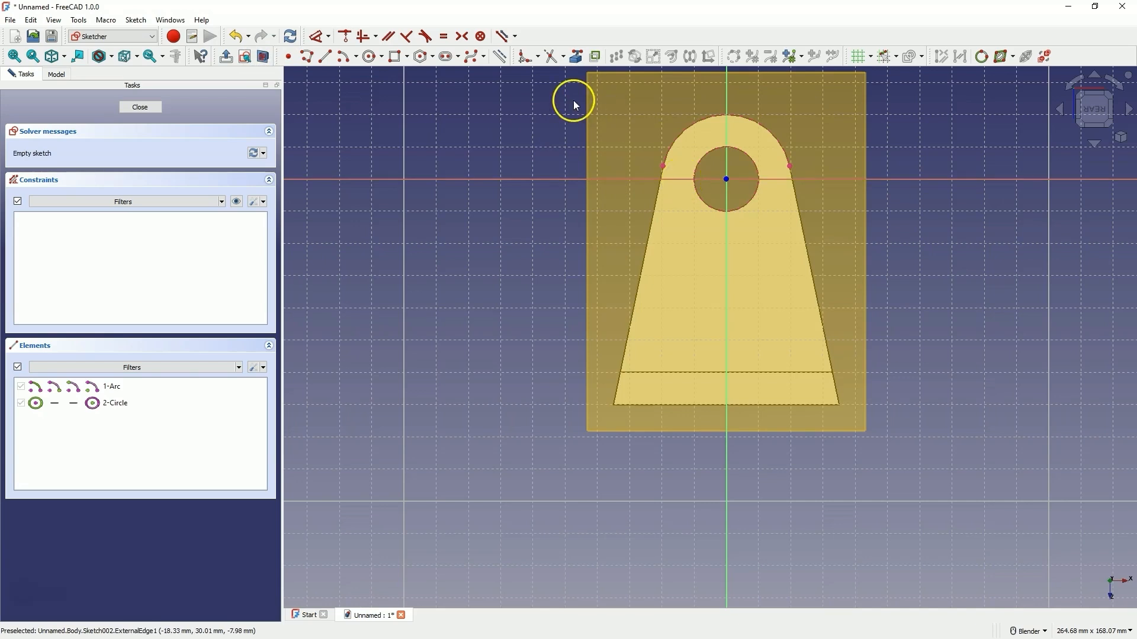
click(371, 58)
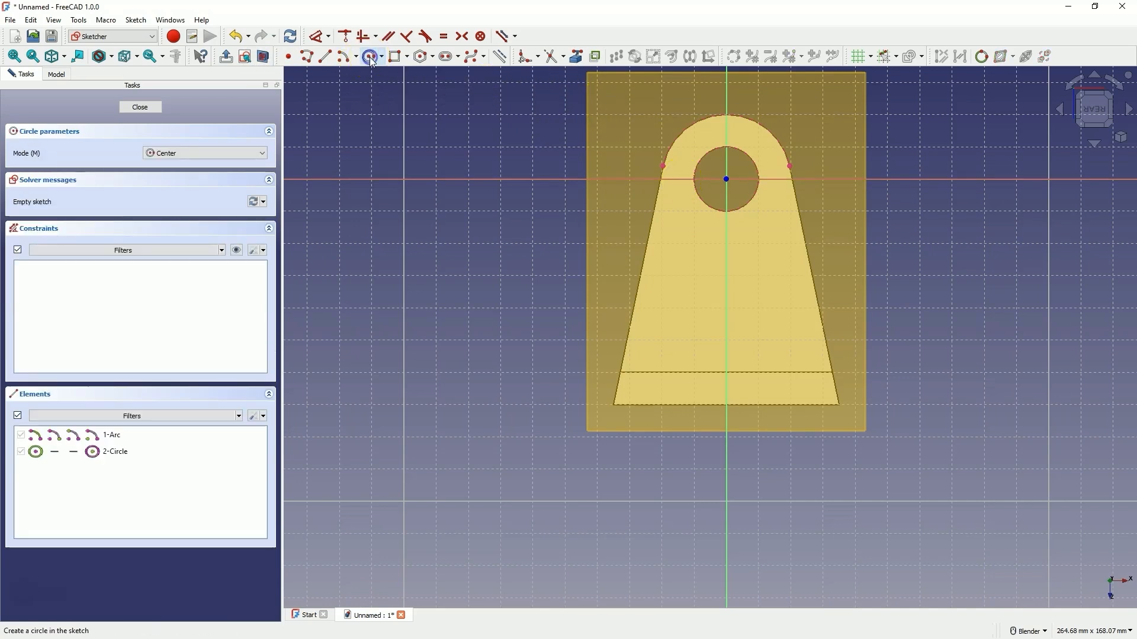
click(727, 179)
click(741, 169)
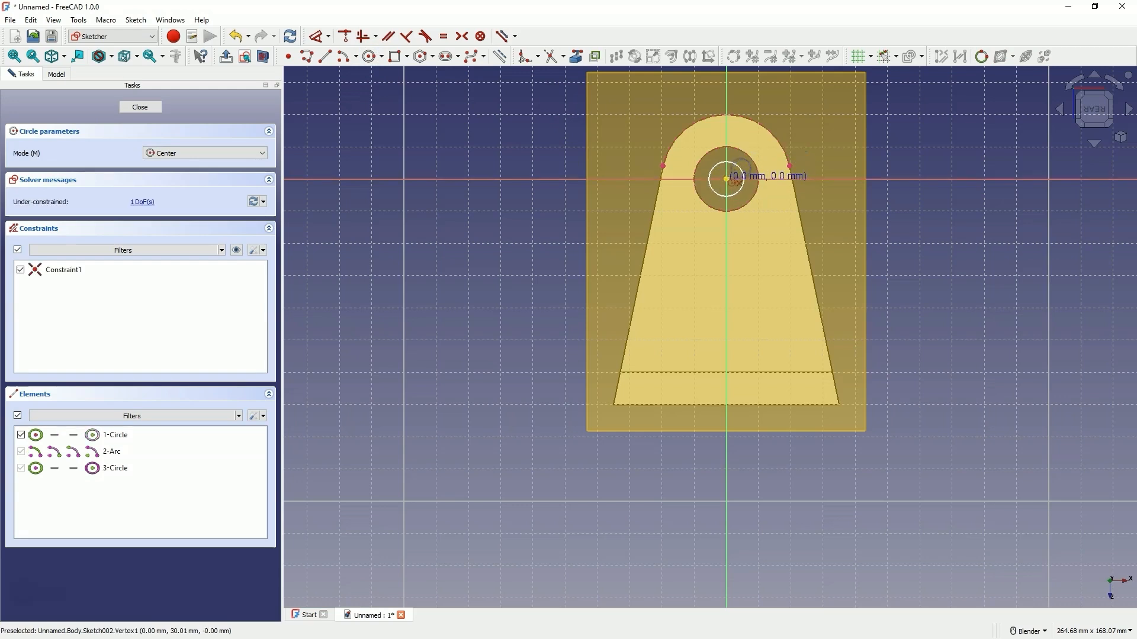
click(728, 178)
click(743, 127)
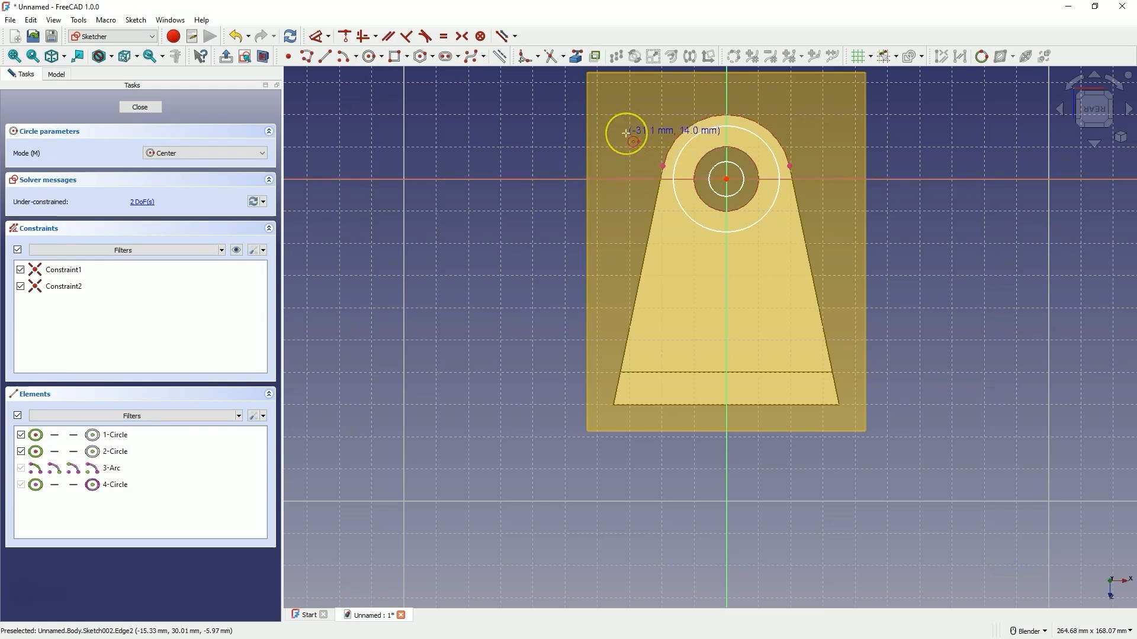
key(Escape)
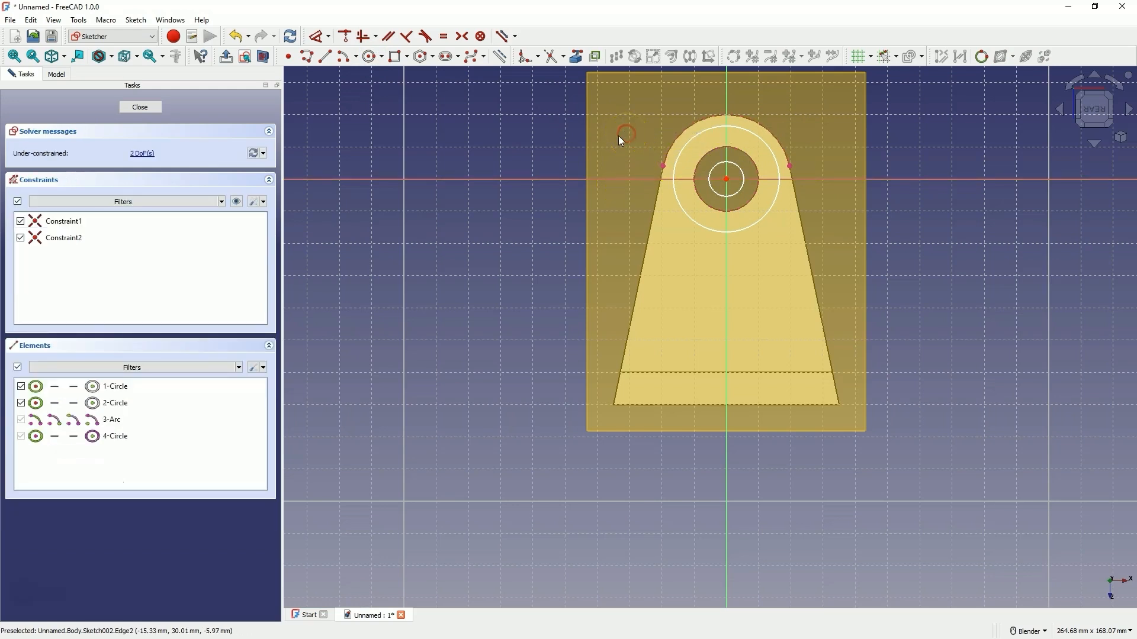
Step: Make the inner circle equal to the hole and the outer circle equal to the outer arc, then close the sketch
click(739, 160)
click(736, 150)
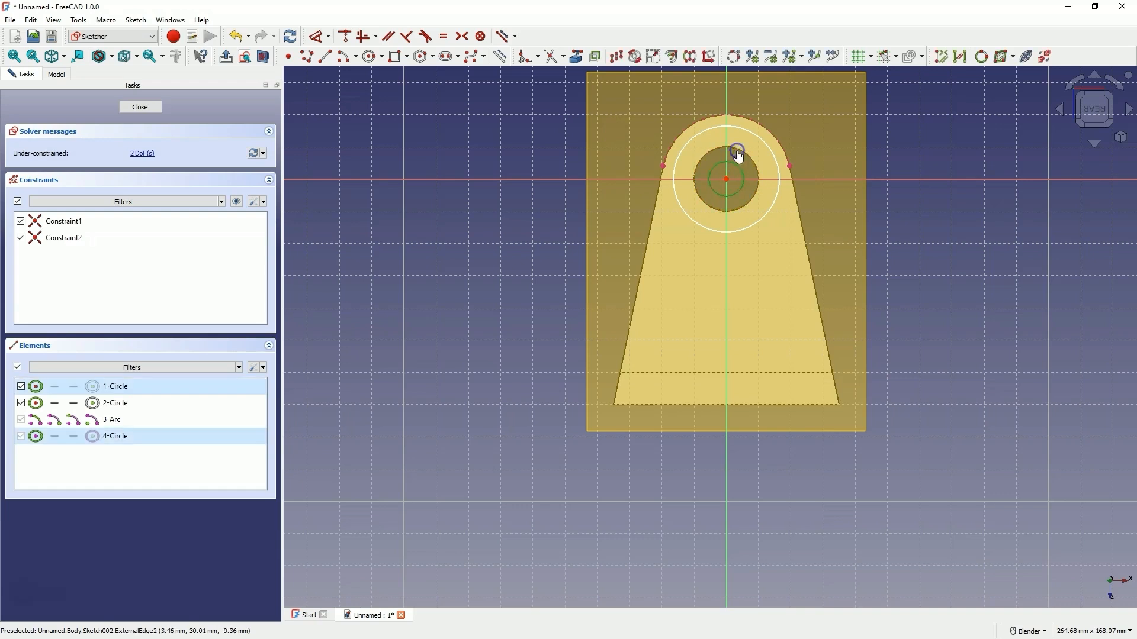
click(444, 39)
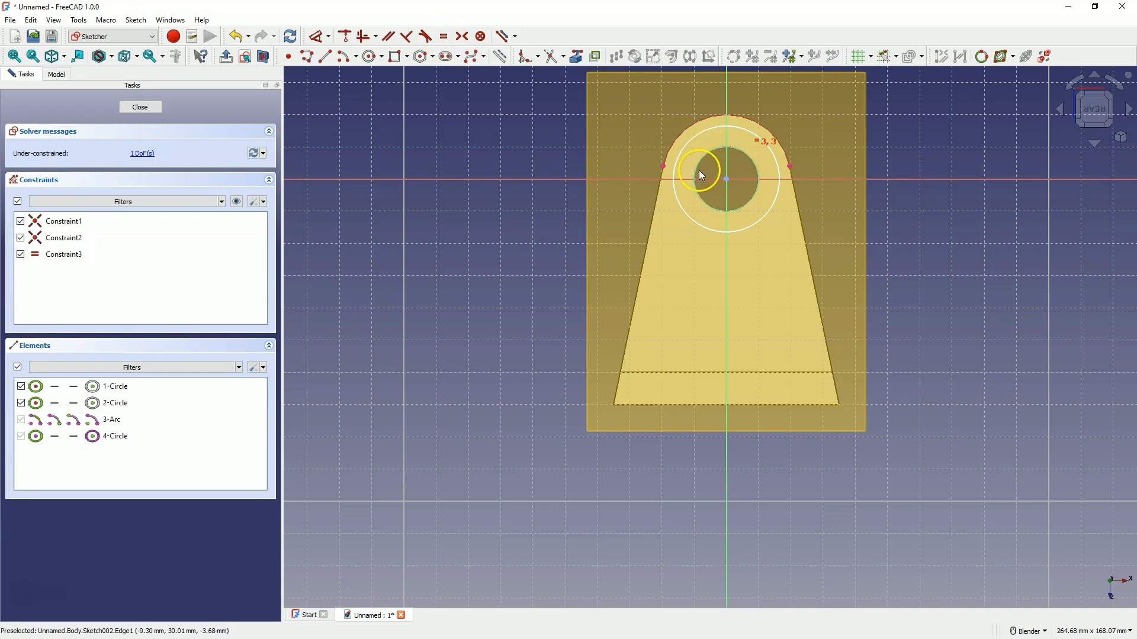
click(683, 130)
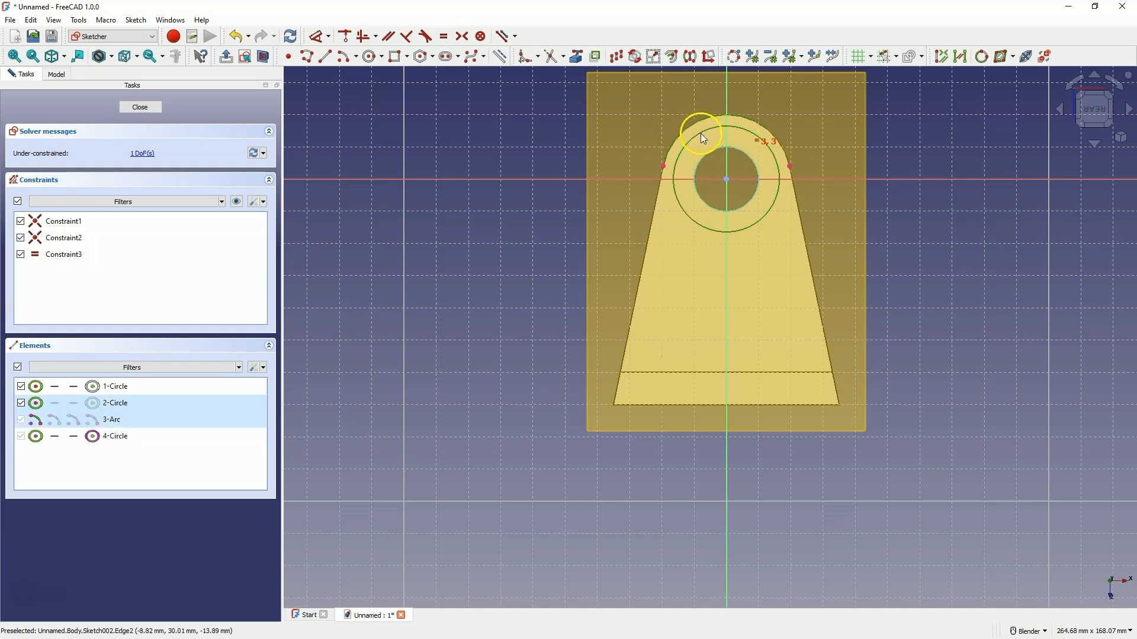
click(444, 36)
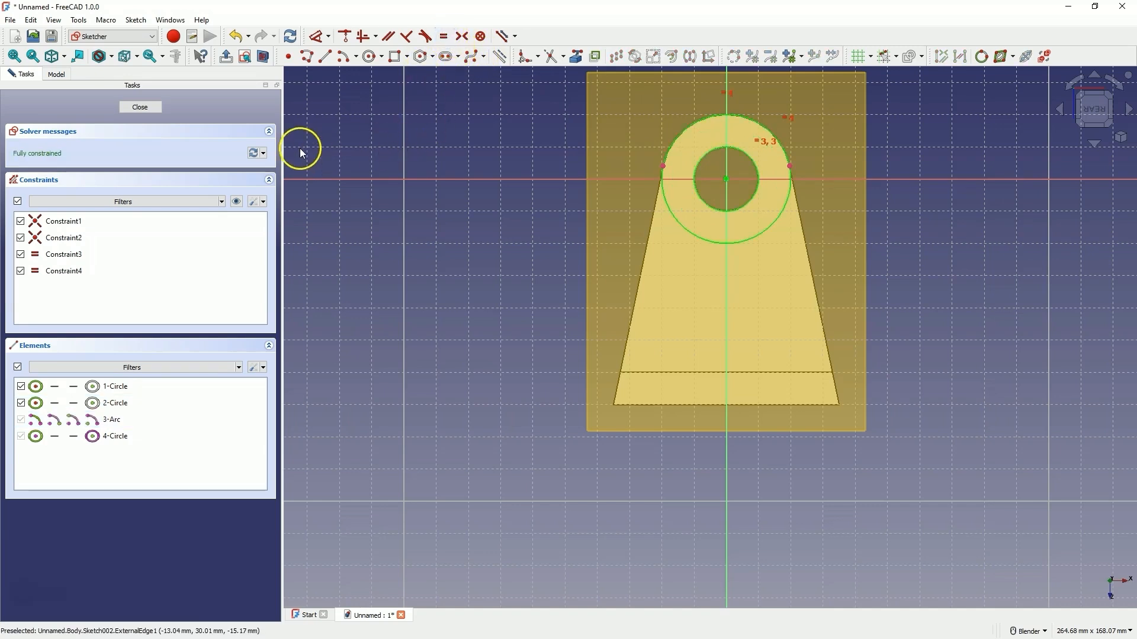
click(134, 109)
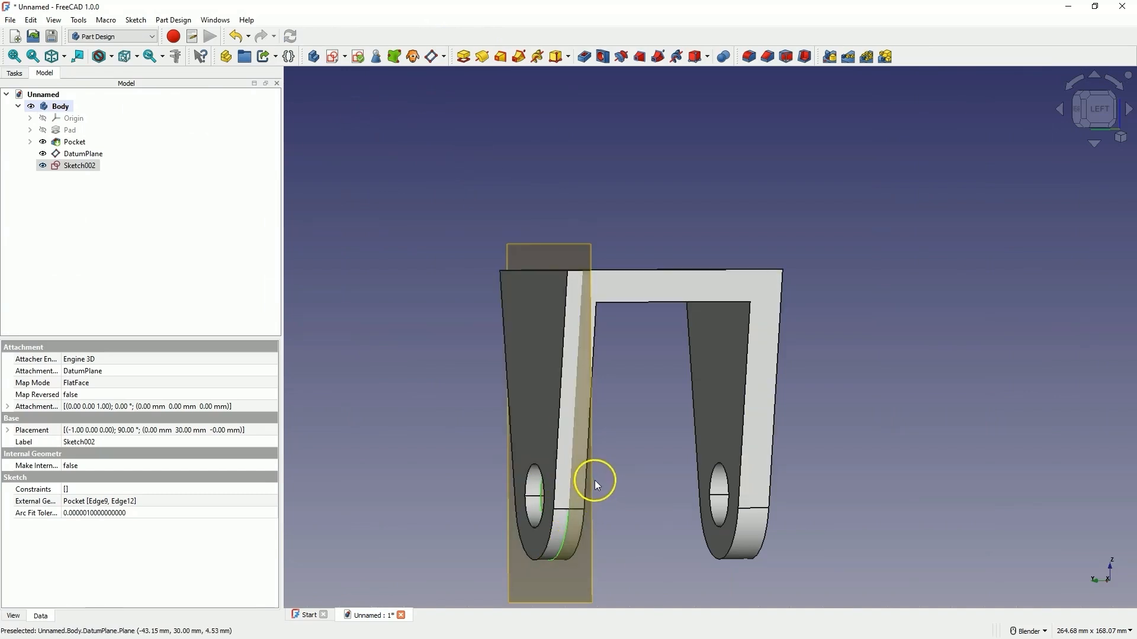
Step: Pad the ring sketch 20 mm symmetric to its plane
click(464, 59)
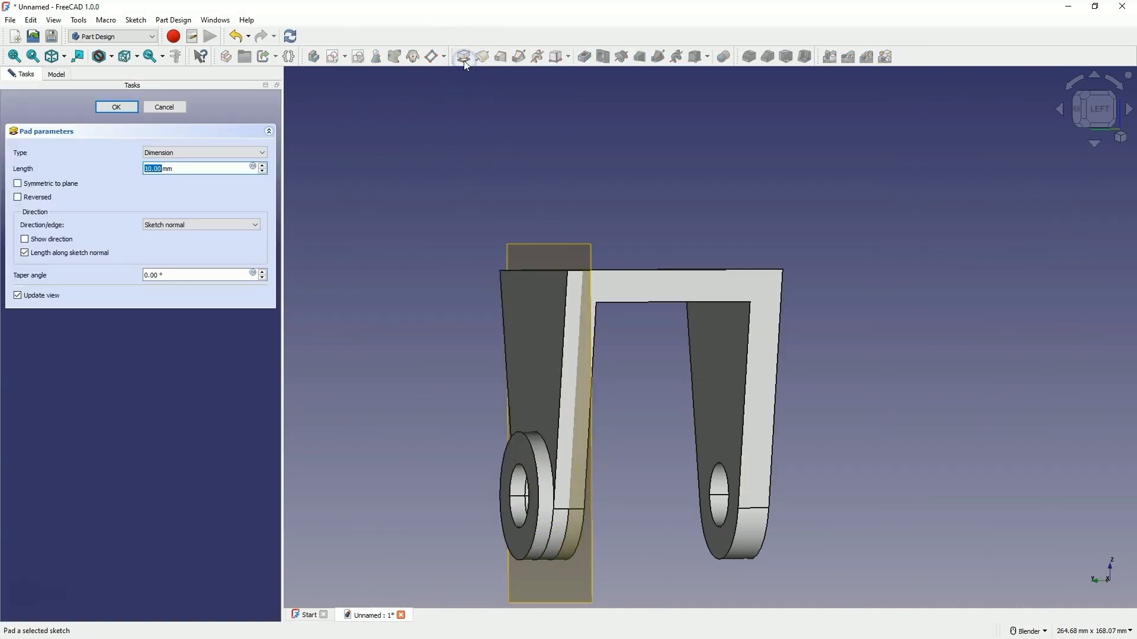
click(57, 186)
scroll(151, 169, up, 10)
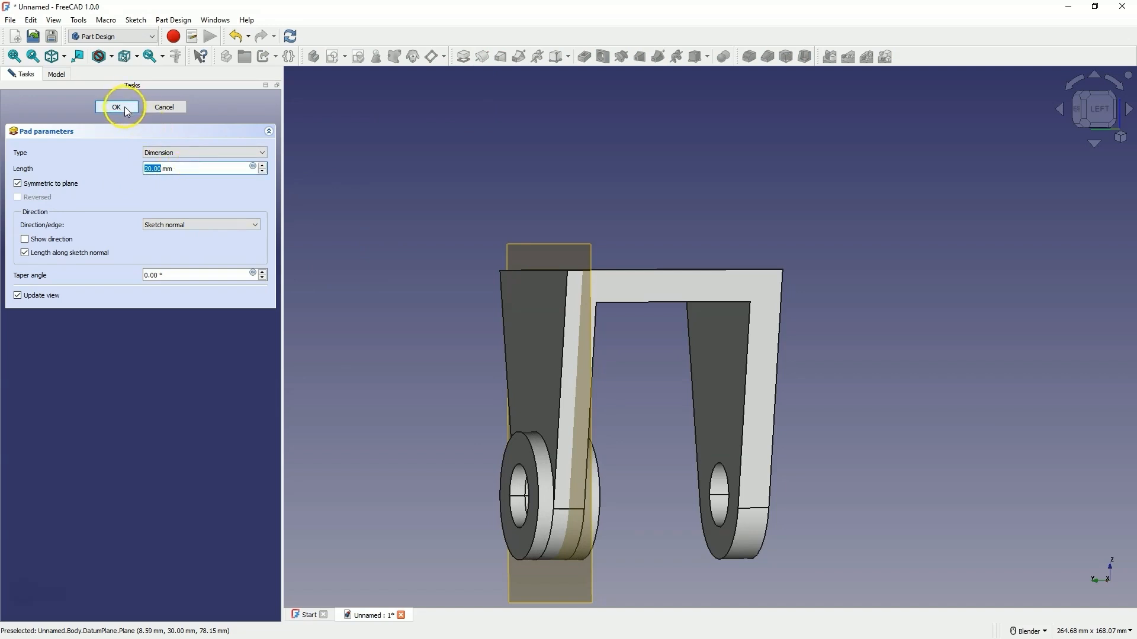
click(125, 108)
Step: Hide the datum plane
middle_drag(642, 269, 632, 296)
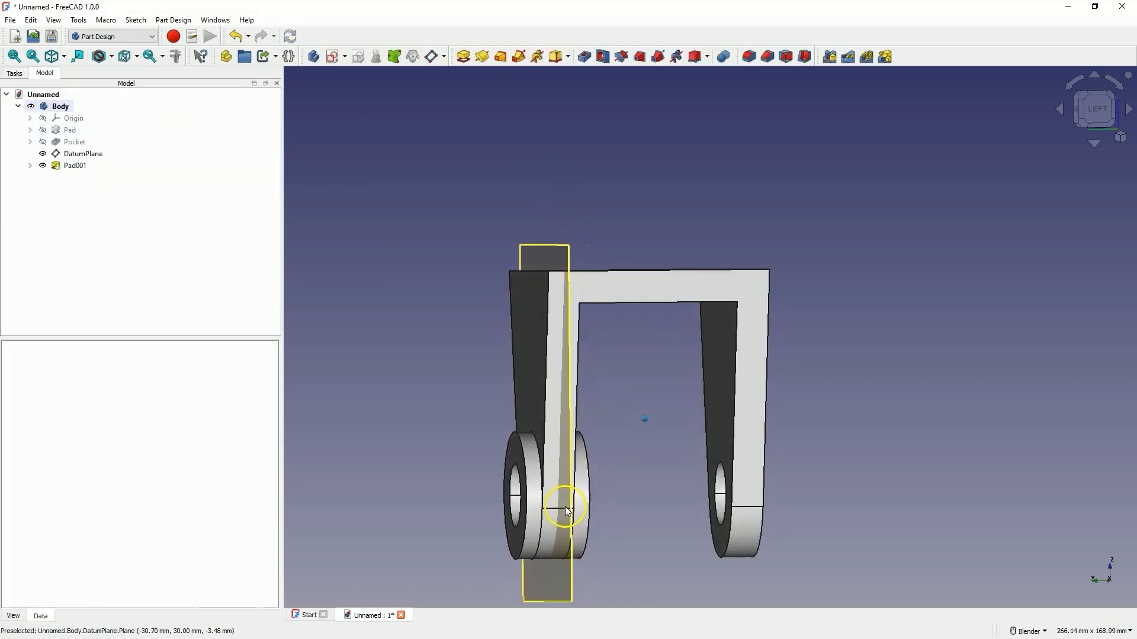
click(86, 154)
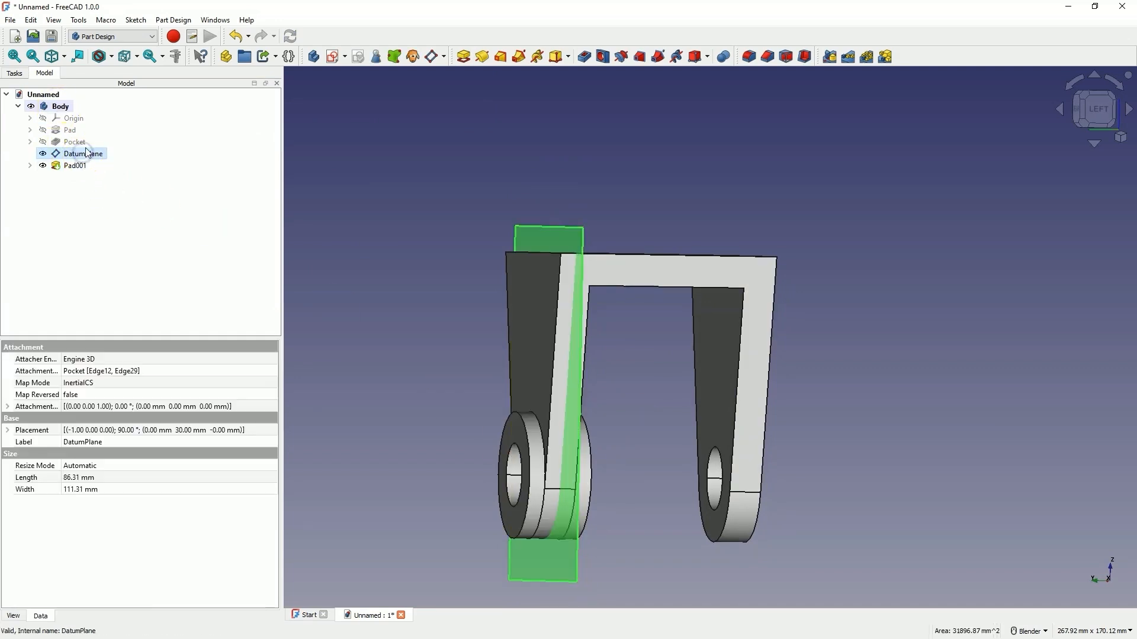
key(space)
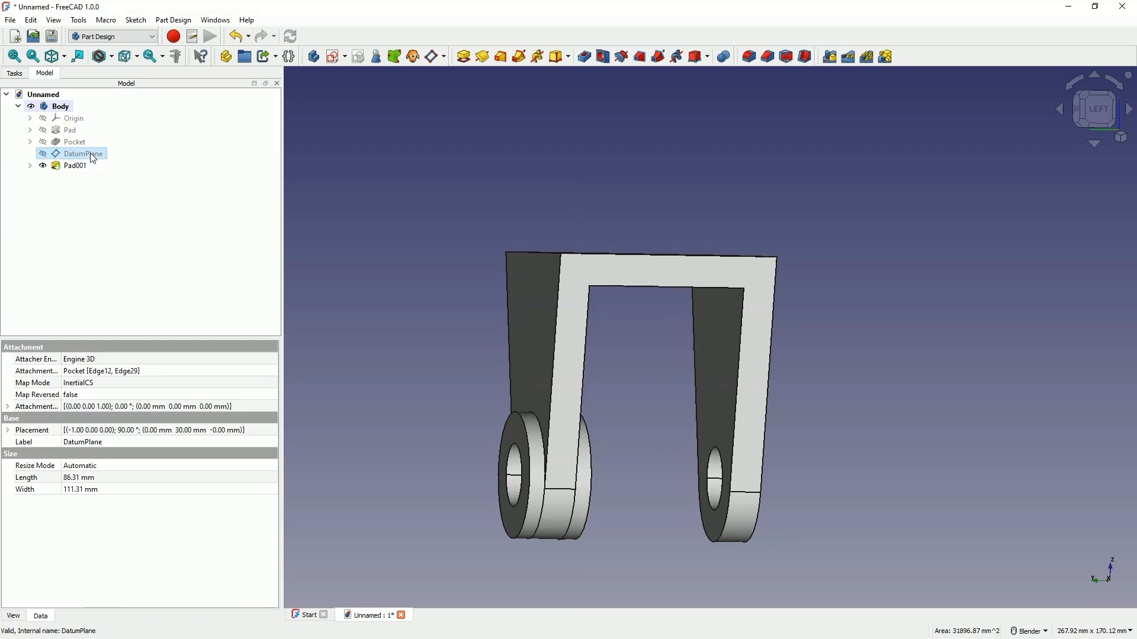
Step: Mirror the ring pad onto the other lug about the base XZ plane
click(78, 167)
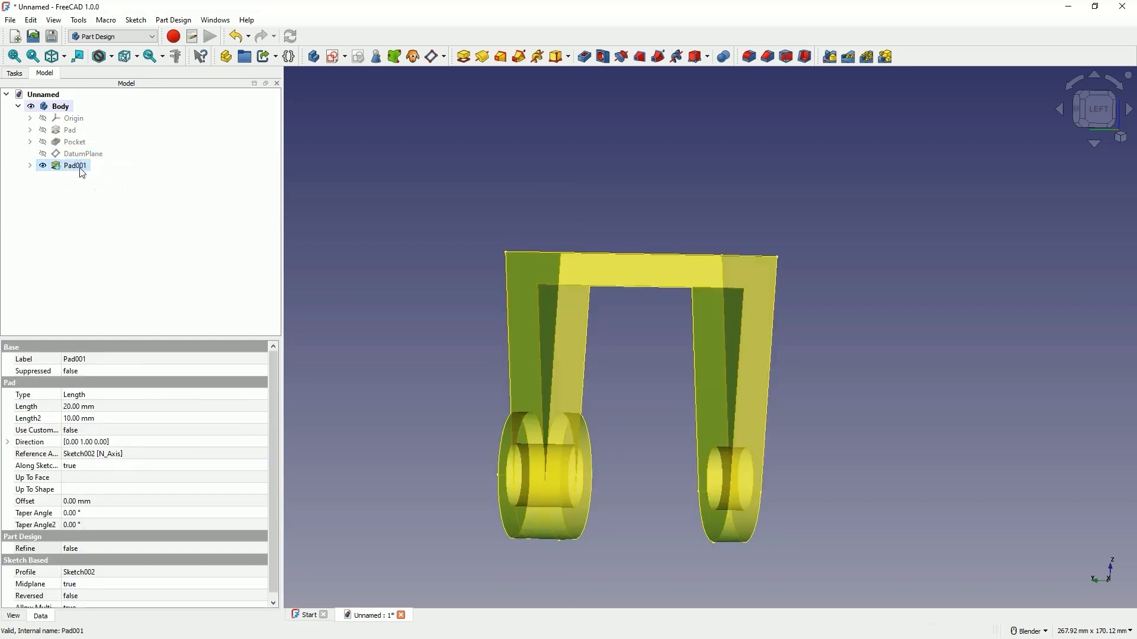
click(831, 58)
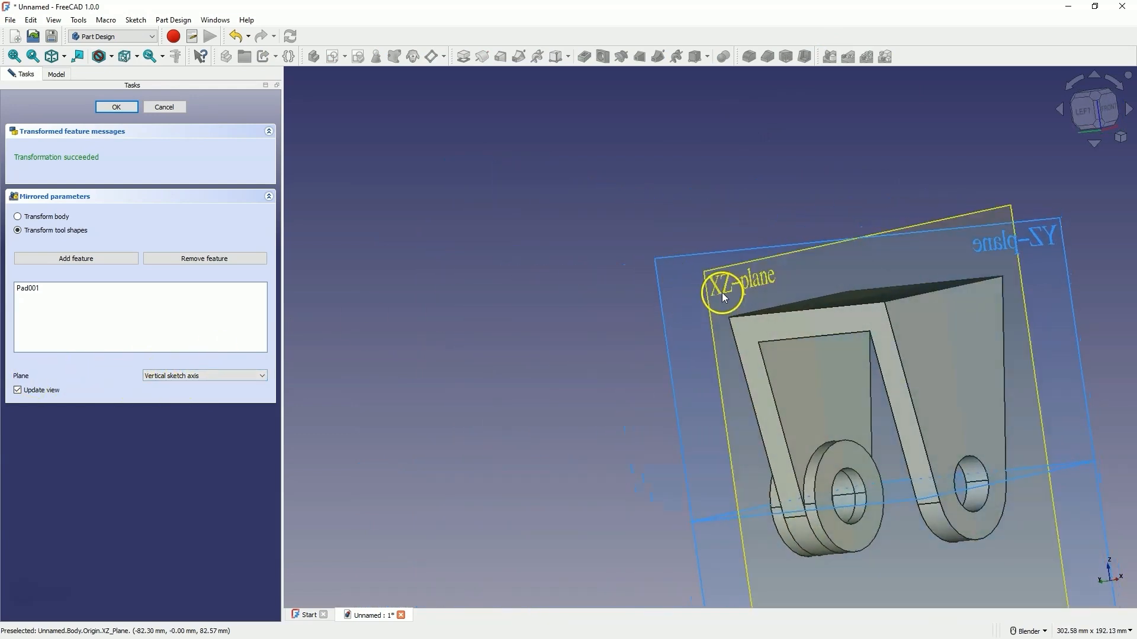
click(211, 376)
click(181, 417)
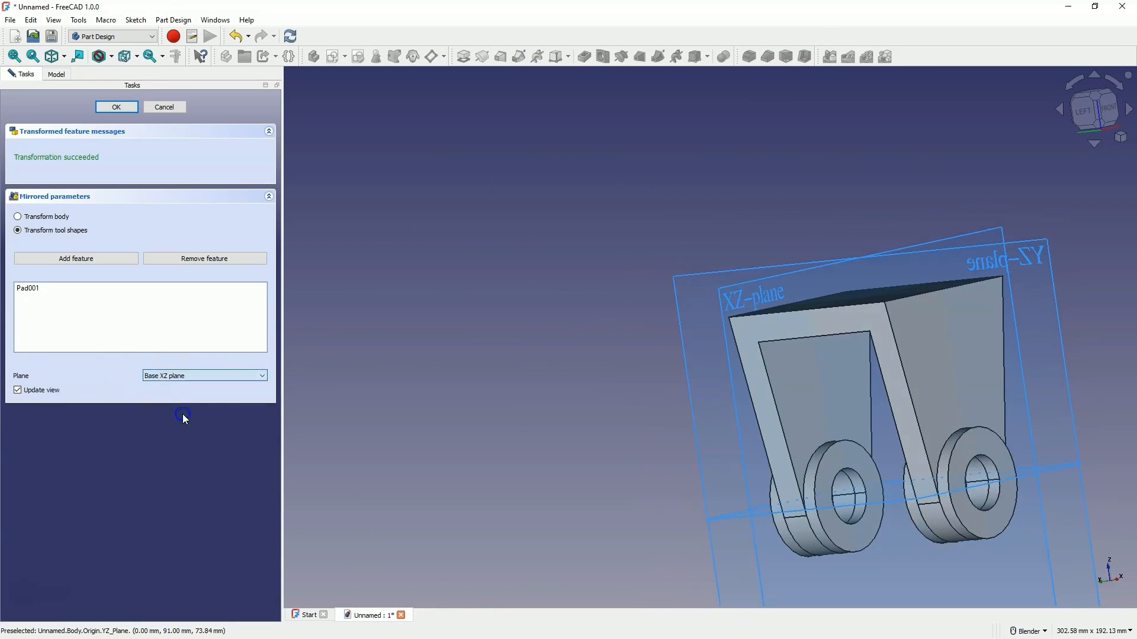
click(116, 107)
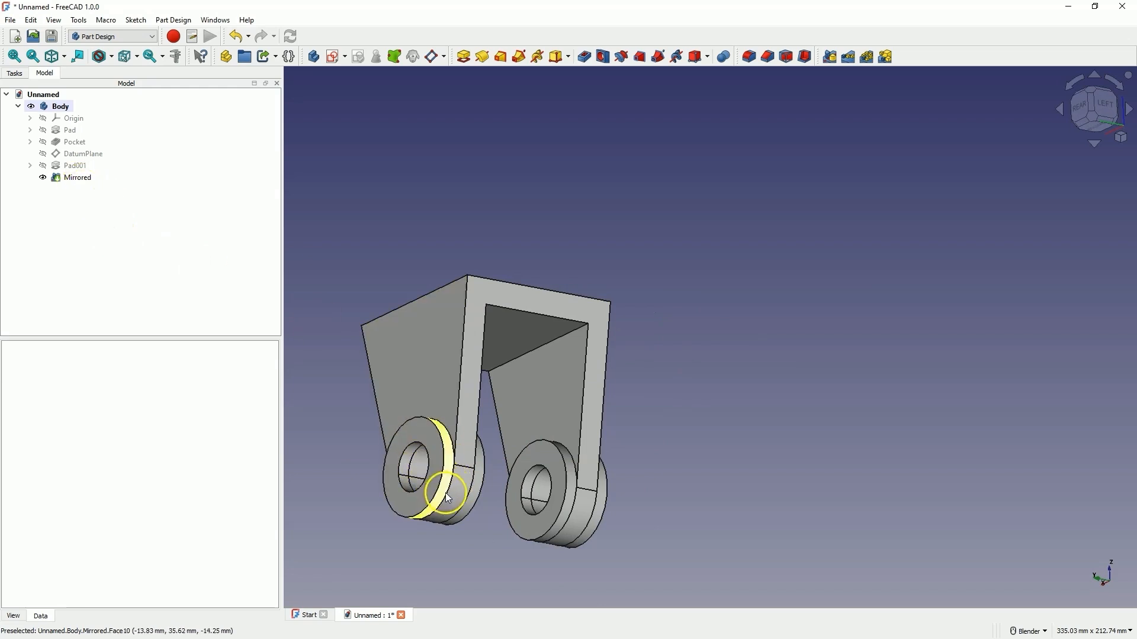
Step: Set the mirrored feature's Refine property to true
click(76, 177)
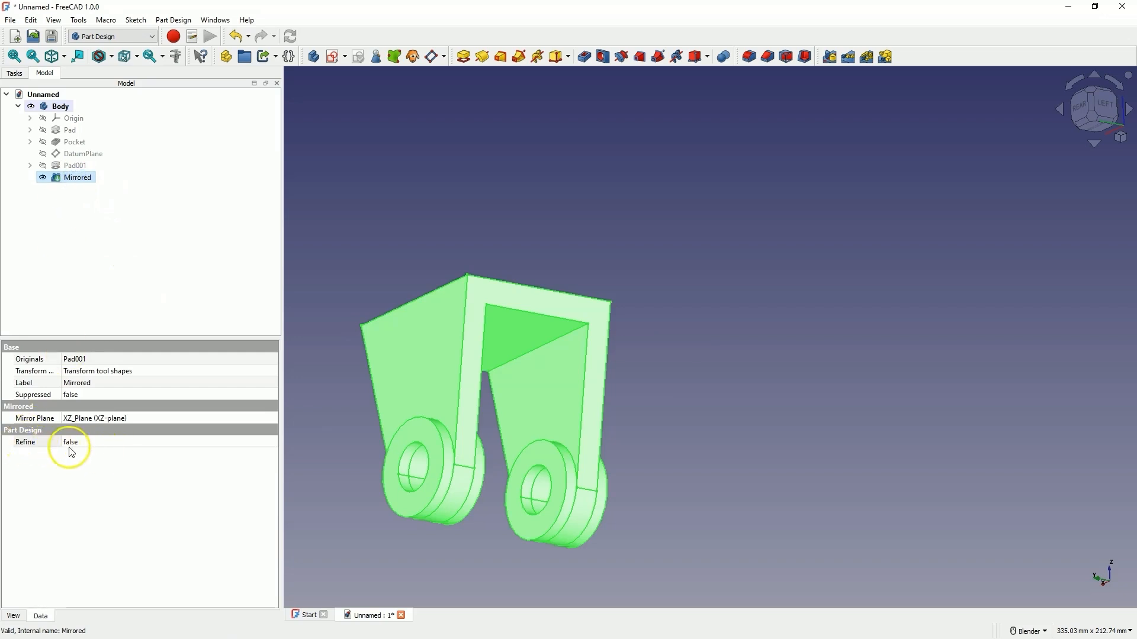
click(89, 445)
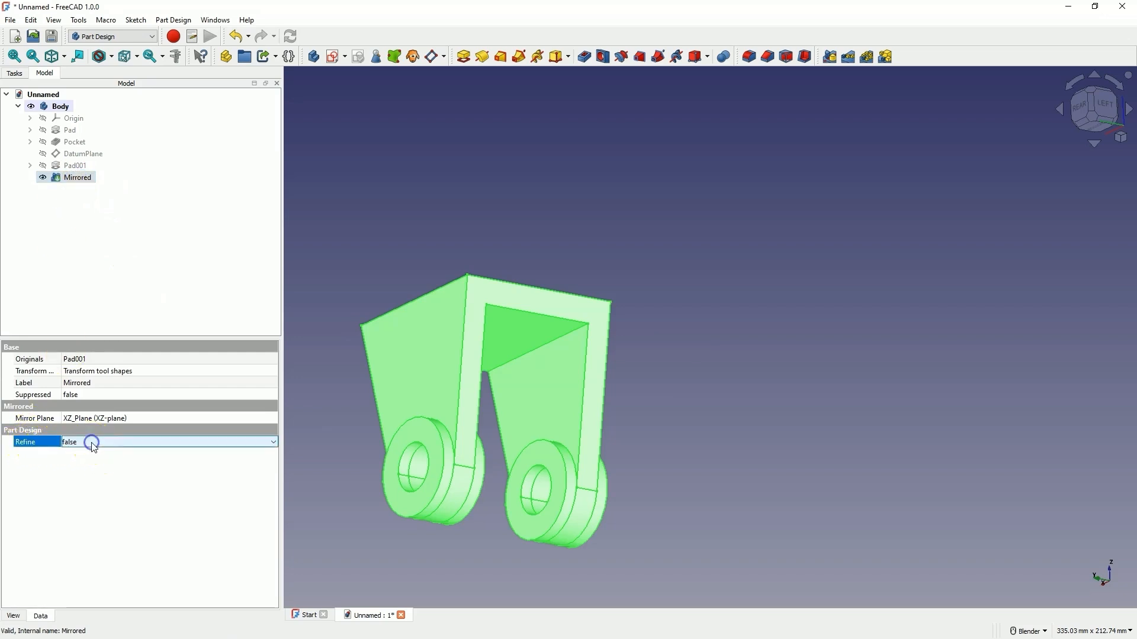
click(90, 442)
click(92, 462)
click(751, 330)
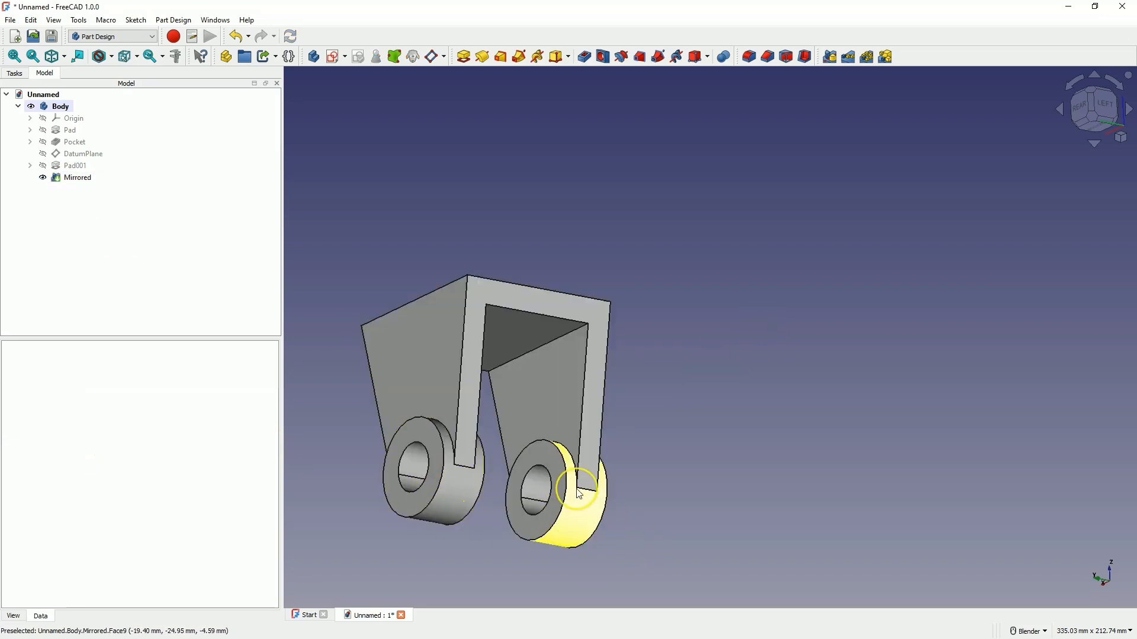
Step: Sketch a 40 mm diameter circle centred on the origin on the bracket's top face, then close the sketch
middle_drag(580, 495, 551, 517)
click(700, 342)
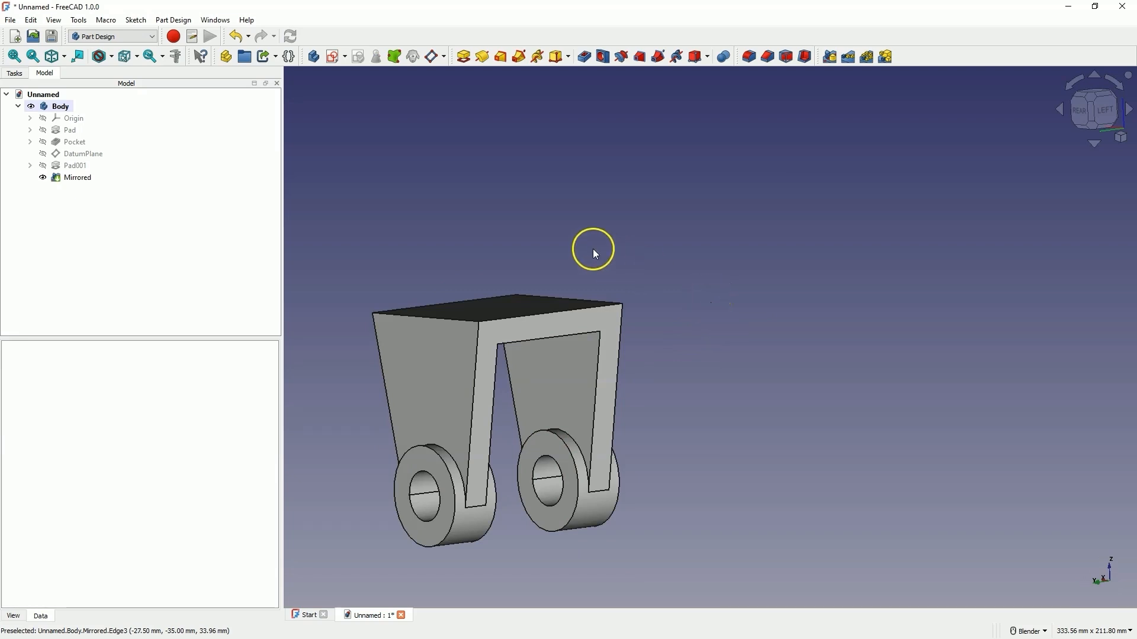
mouse_move(593, 250)
middle_down()
mouse_move(594, 239)
mouse_move(566, 253)
mouse_move(520, 327)
middle_up()
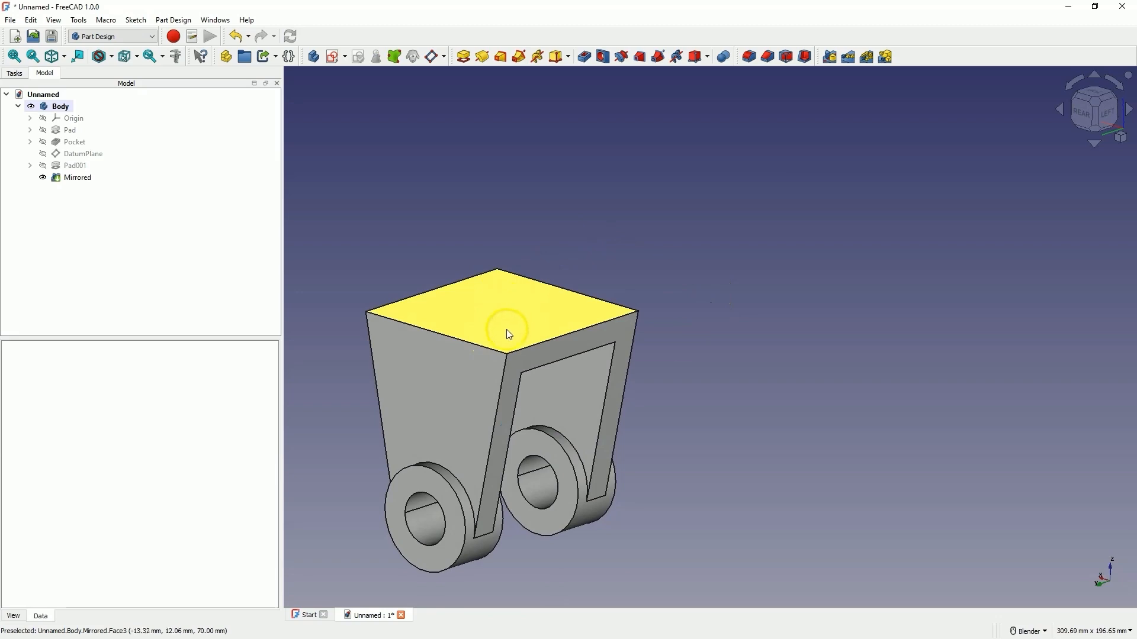
click(507, 315)
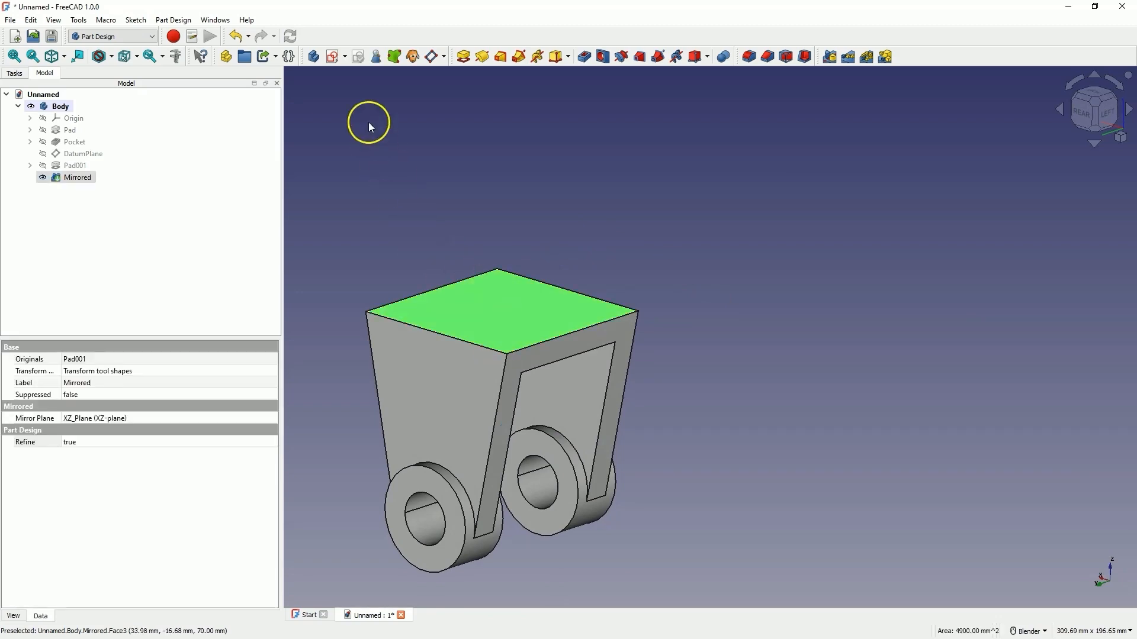
click(334, 59)
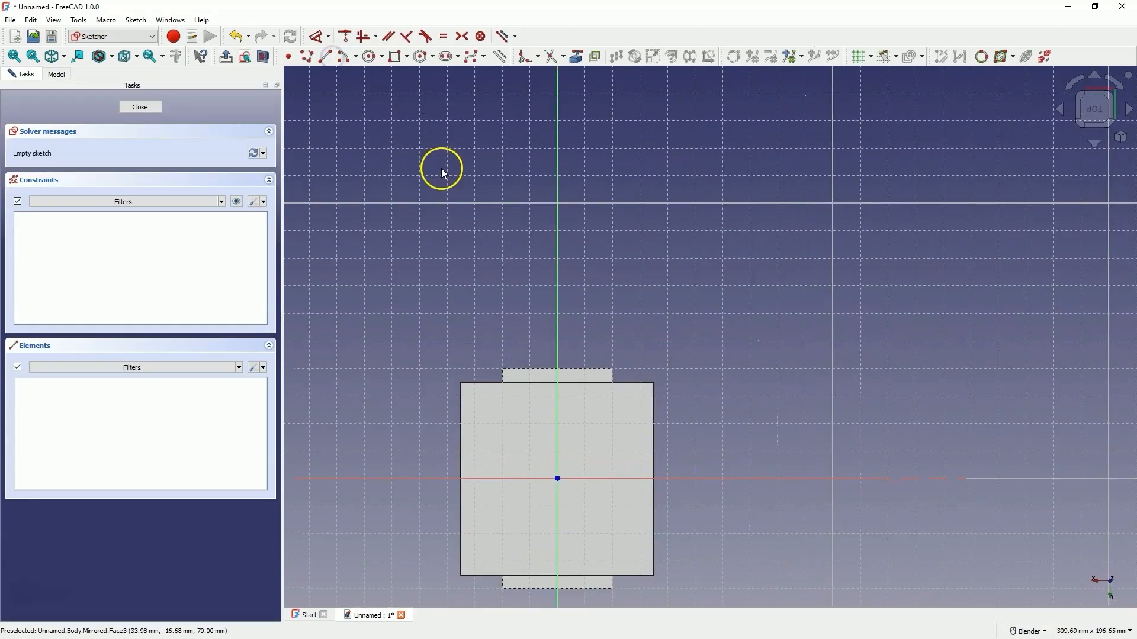
click(371, 57)
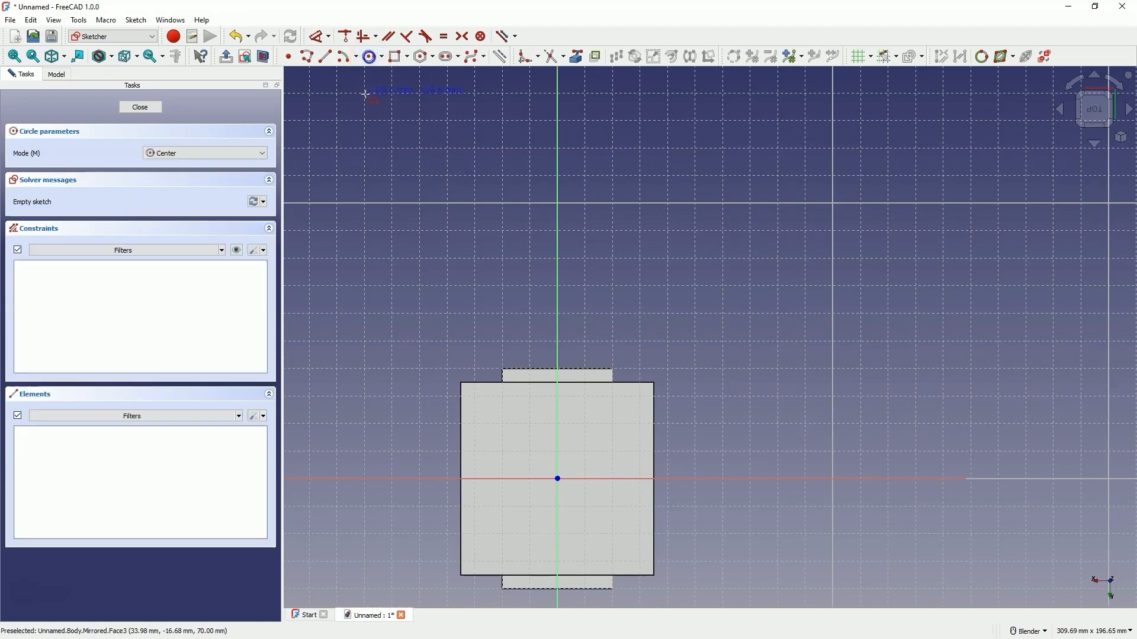
click(558, 477)
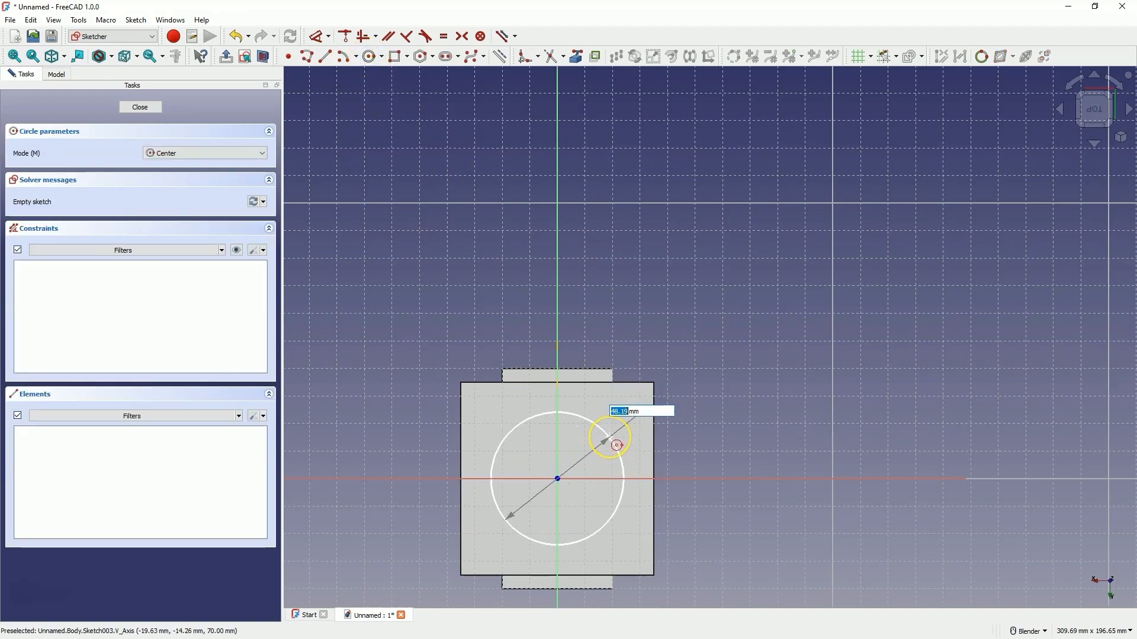
text(40)
key(Return)
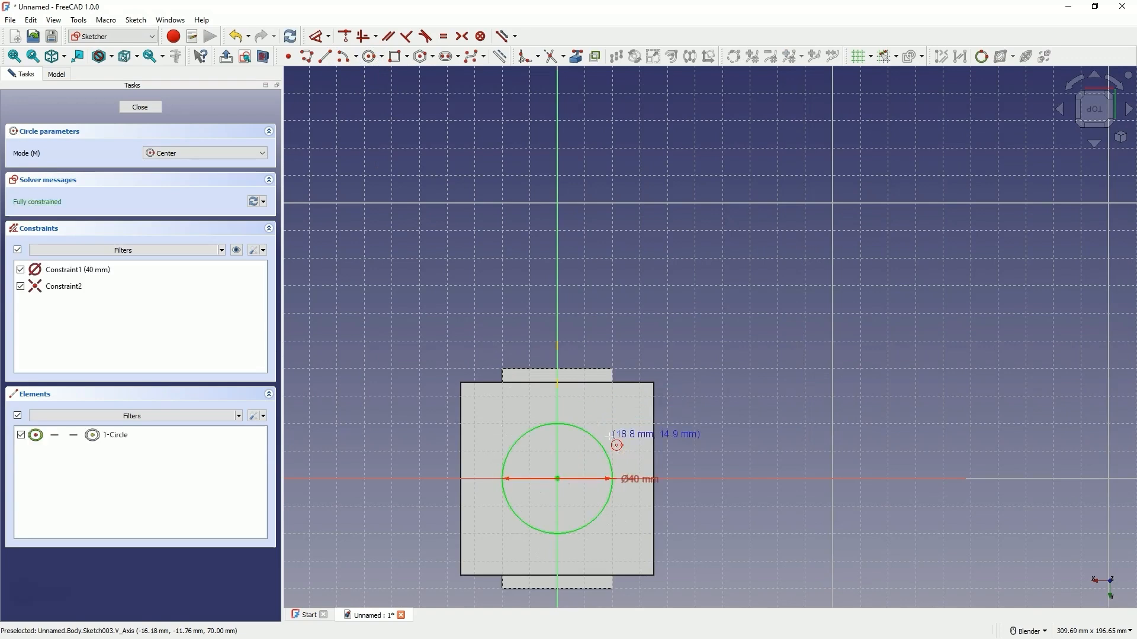
click(141, 107)
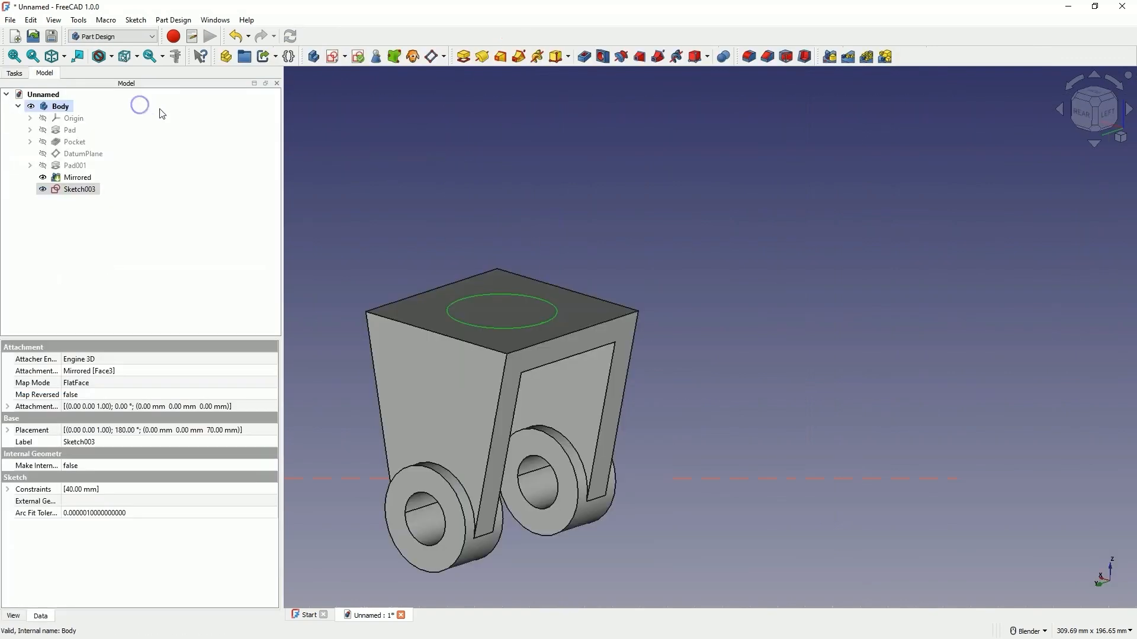
Step: Pad the circle 20 mm upward to form a boss
click(466, 57)
scroll(170, 169, up, 10)
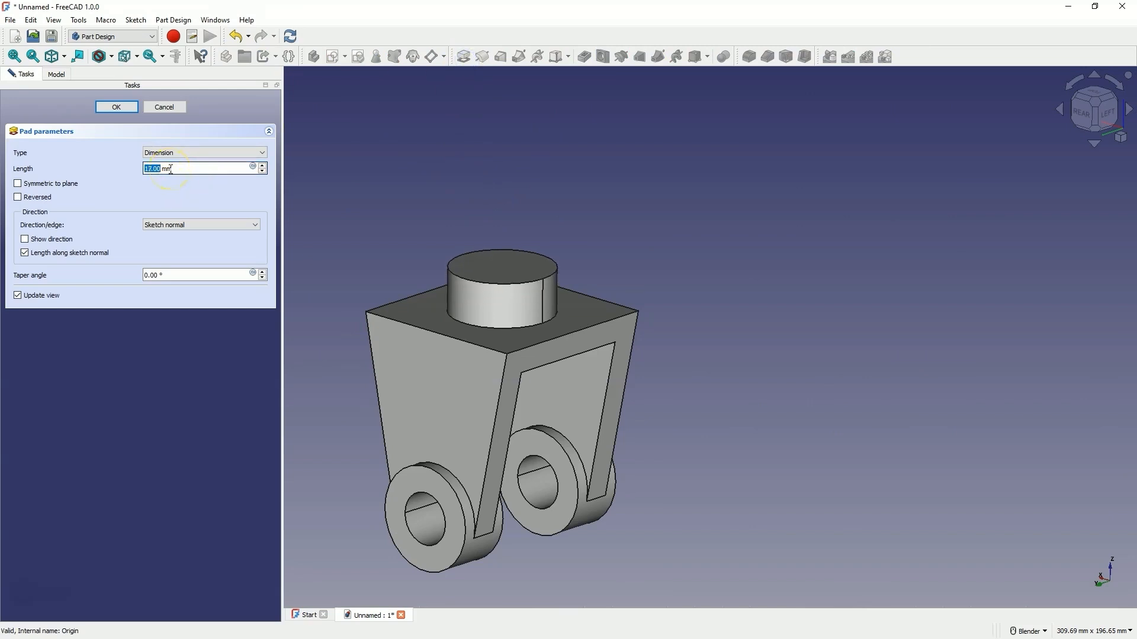
click(116, 108)
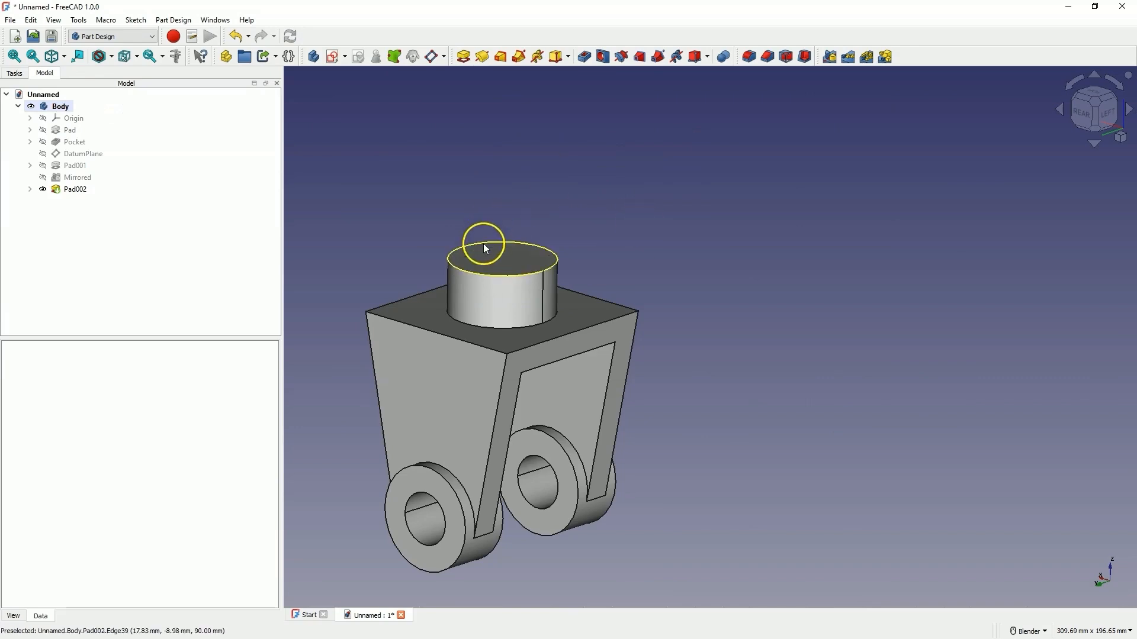
Step: Sketch a 20 mm diameter circle centred on the boss's top face, then close the sketch
click(499, 255)
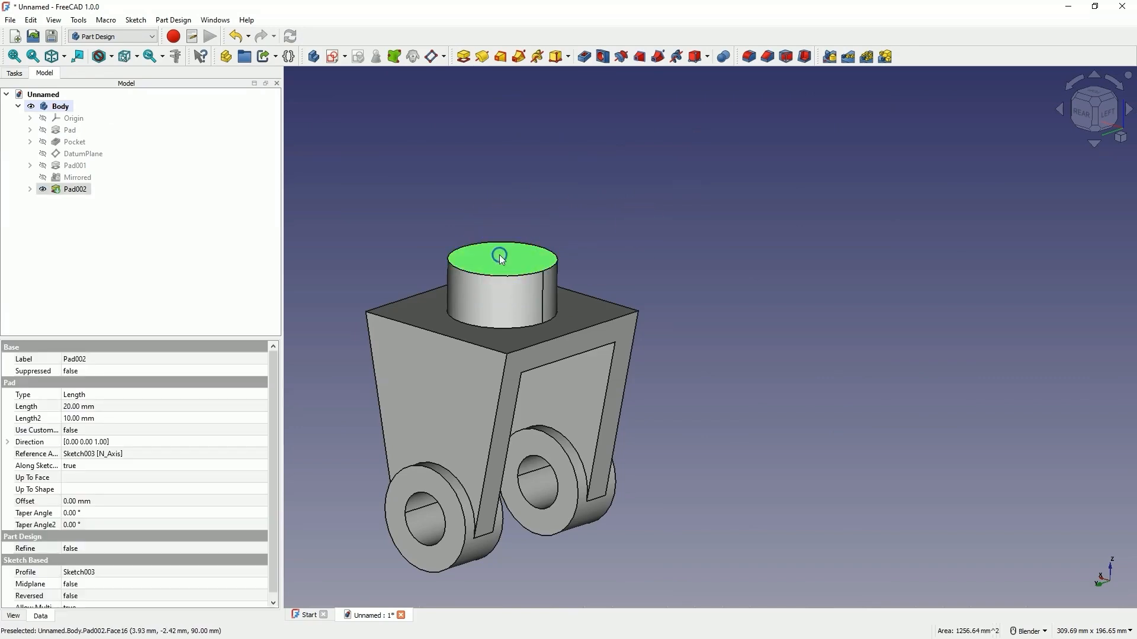
click(336, 56)
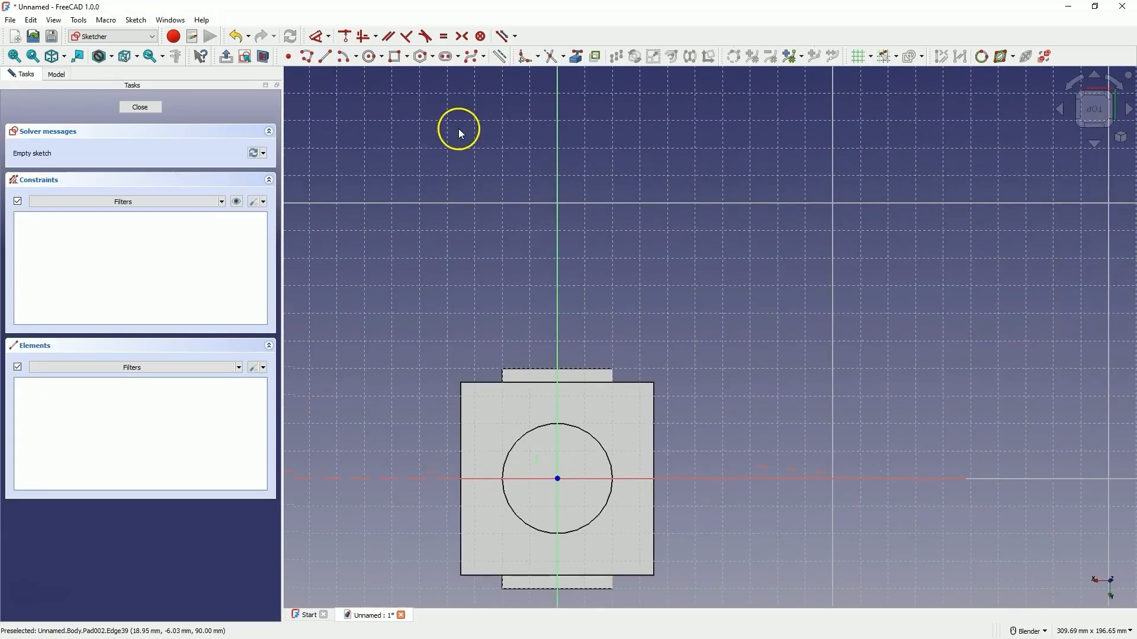
click(372, 57)
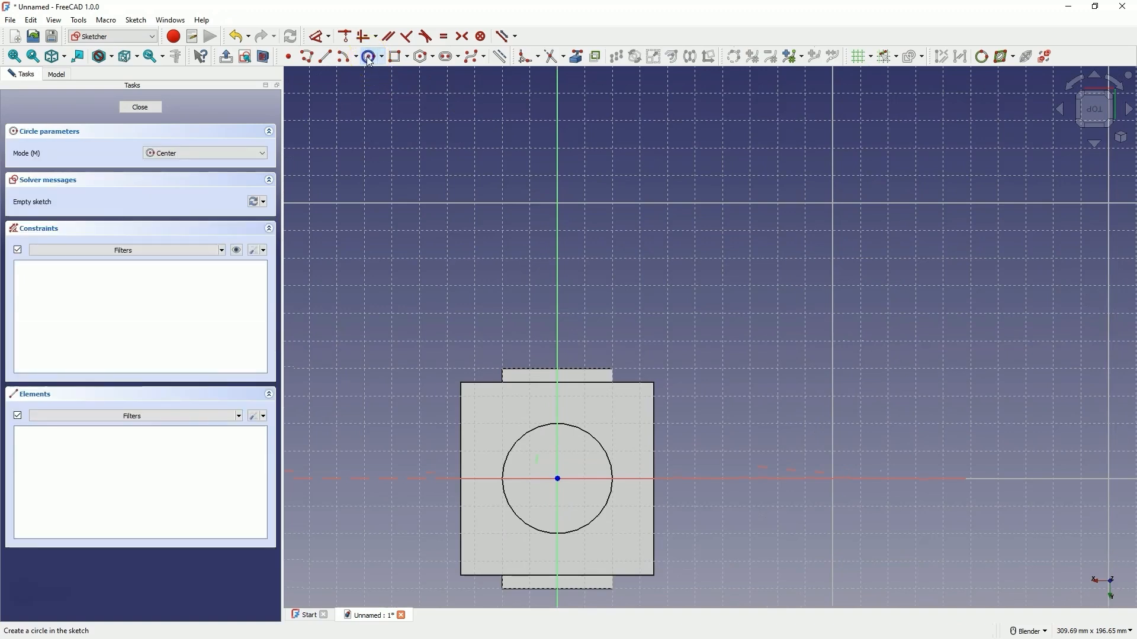
click(557, 479)
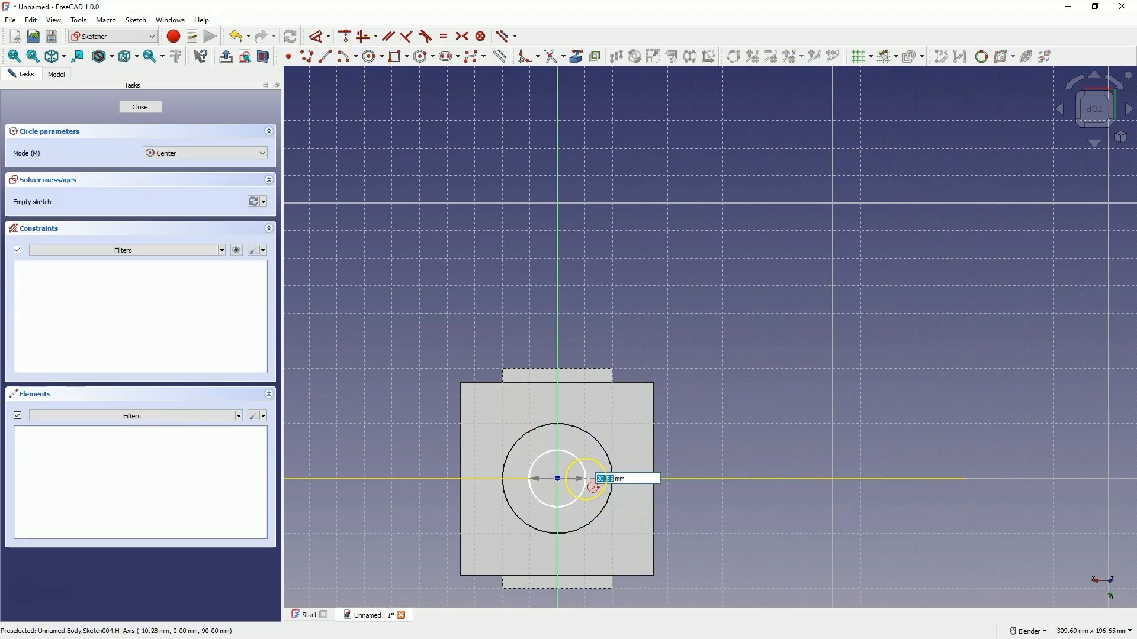
key(Return)
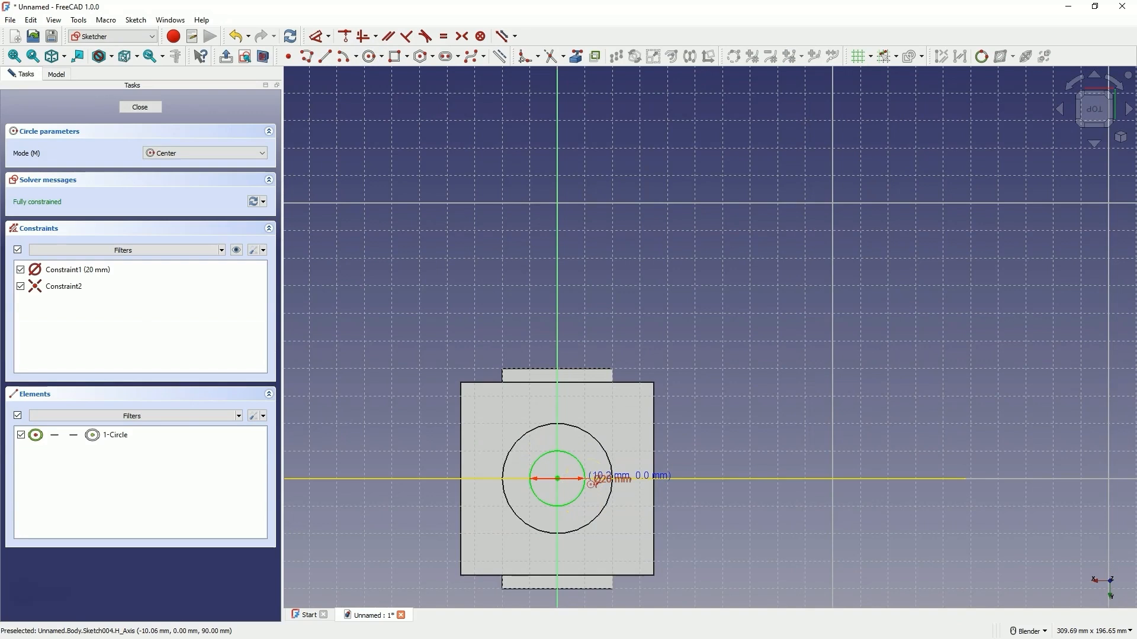
click(146, 106)
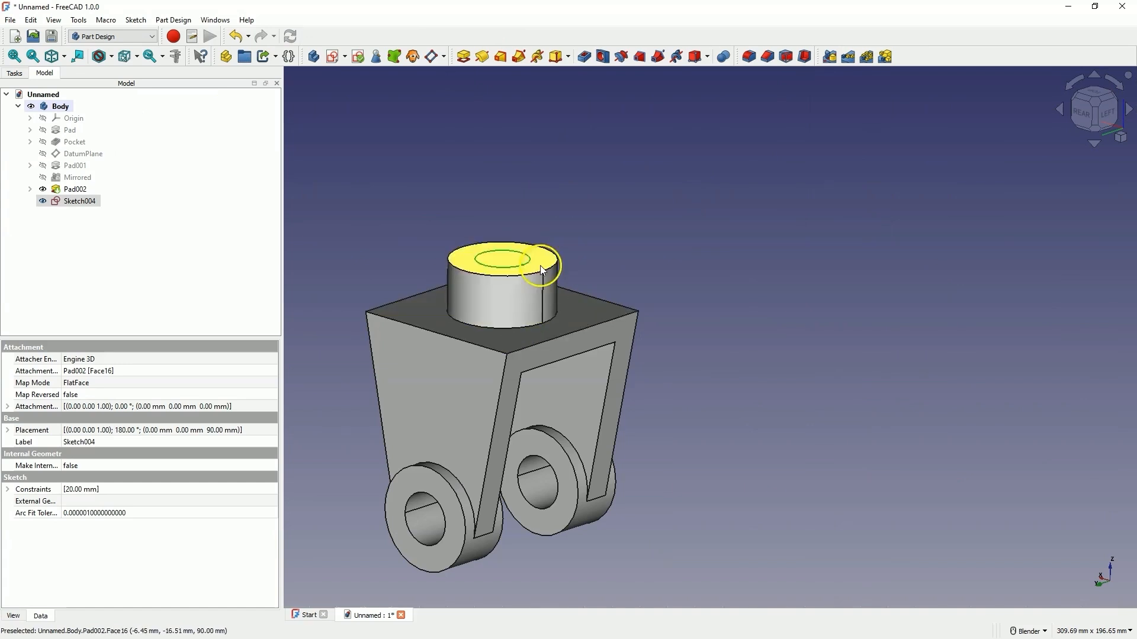
Step: Pocket the circle up to the underside face of the top plate to bore the boss
click(585, 62)
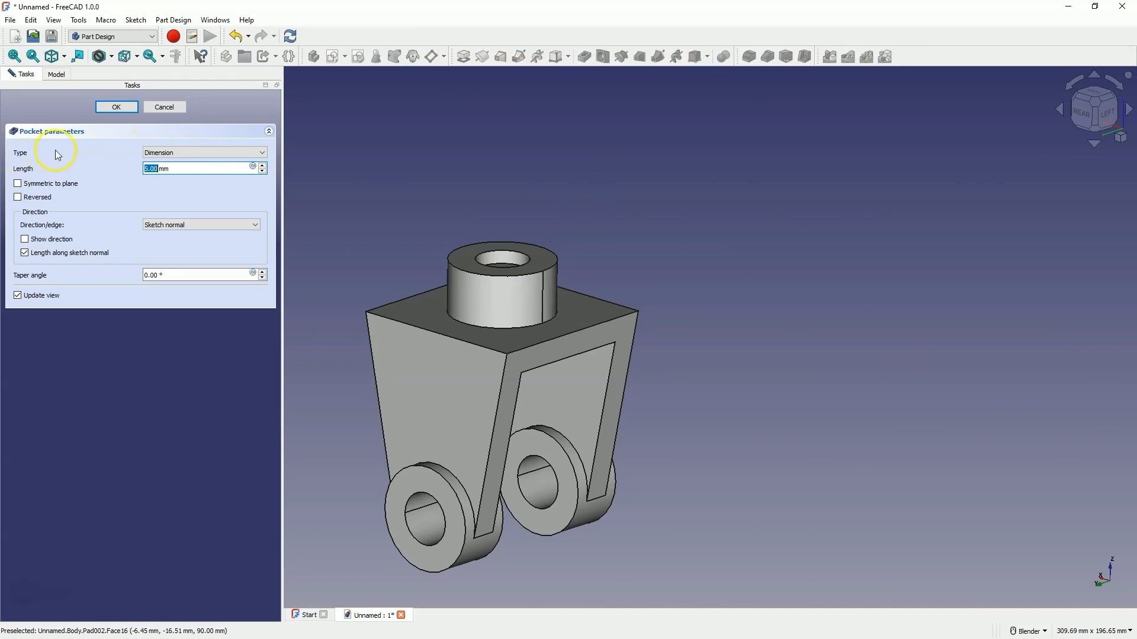
click(211, 153)
click(190, 184)
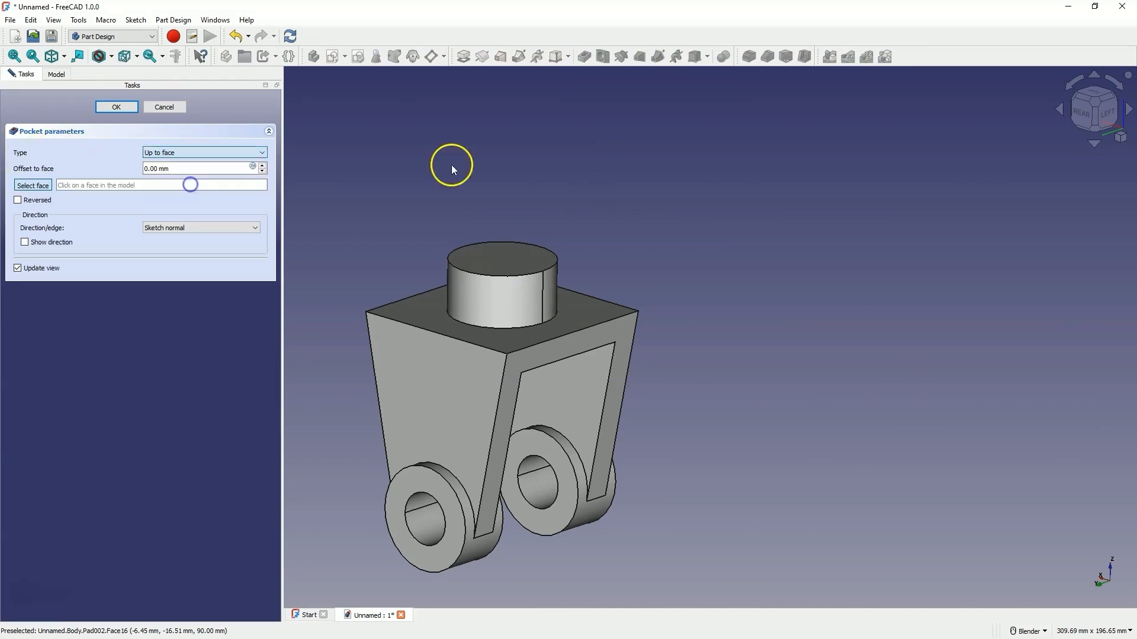
middle_drag(624, 161, 495, 329)
click(495, 329)
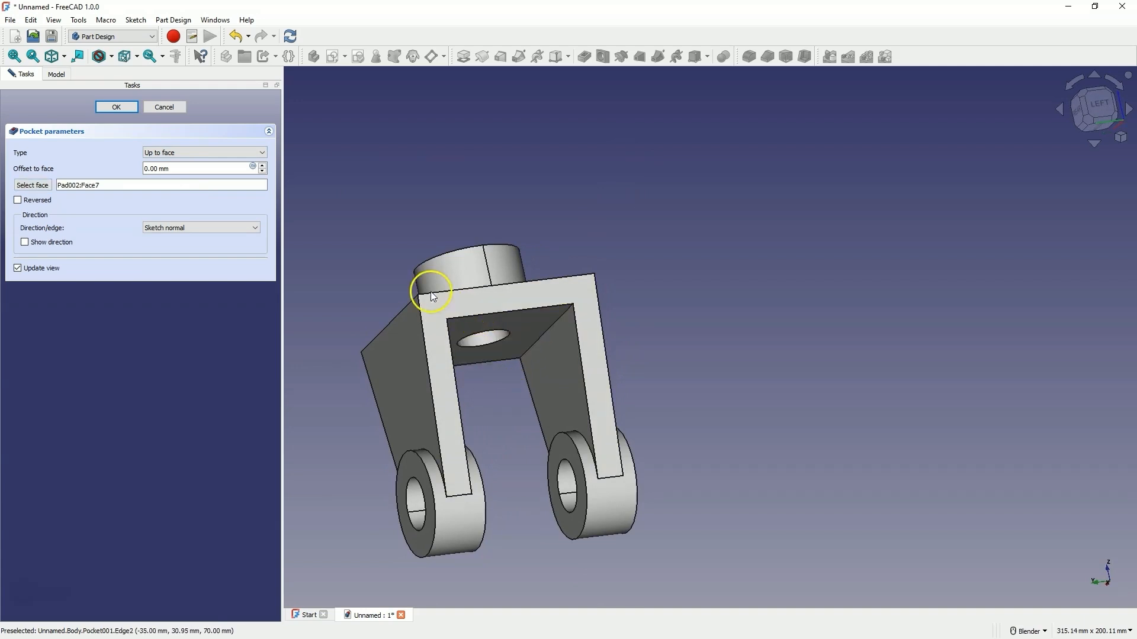
click(116, 109)
click(116, 106)
Step: Fillet the top plate's outer and inner side edges, raising the fillet radius before confirming
middle_drag(605, 194, 595, 200)
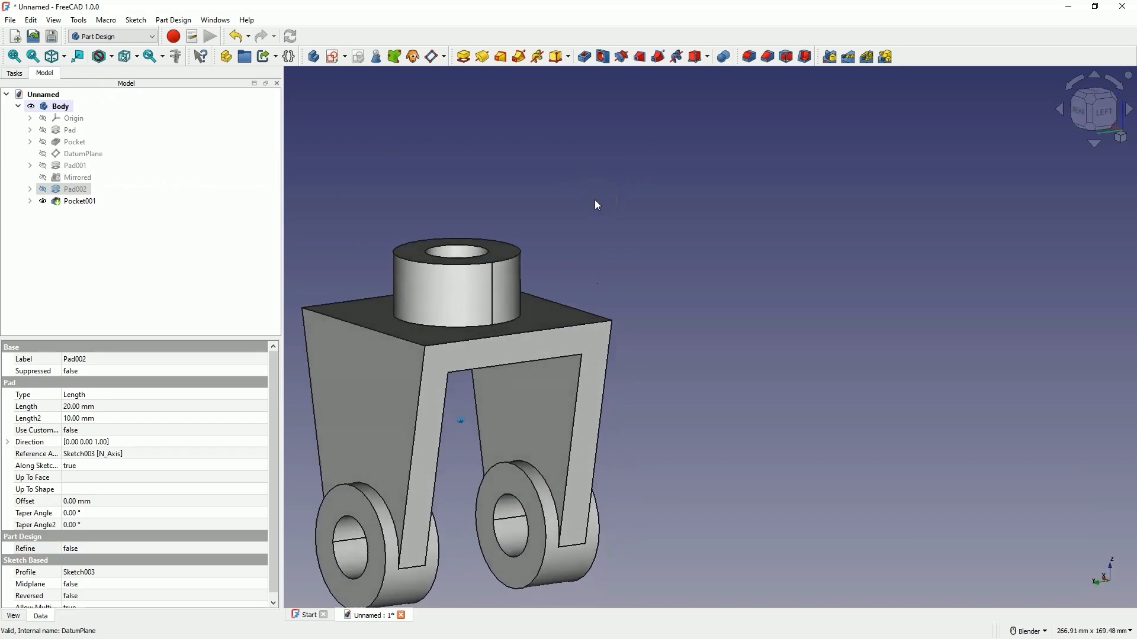
click(389, 337)
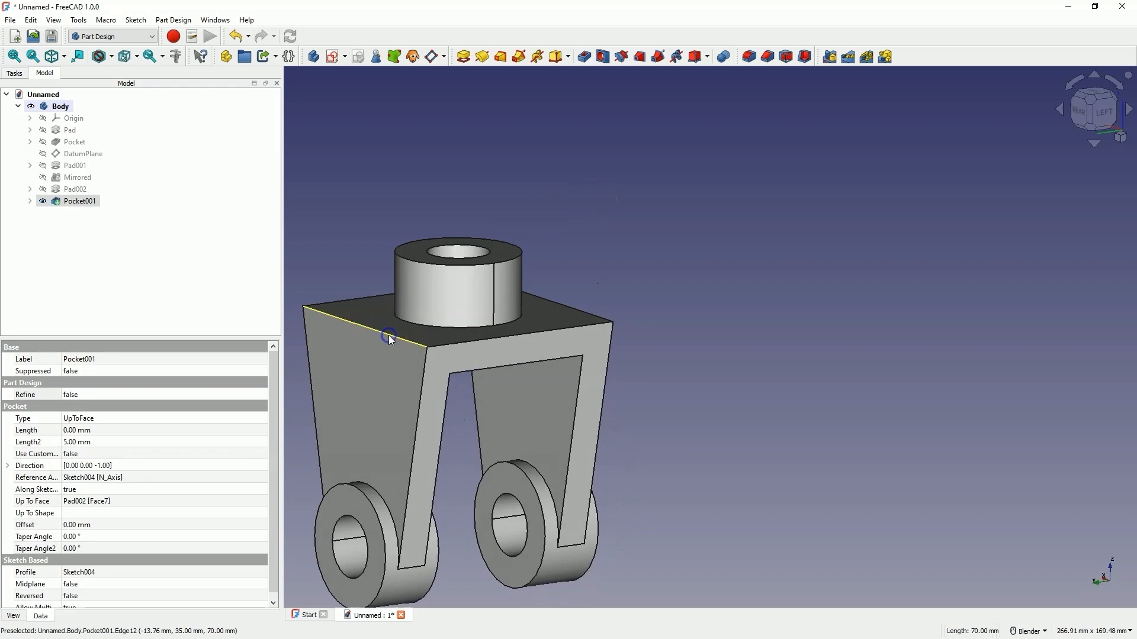
ctrl+click(586, 312)
middle_drag(586, 348, 399, 360)
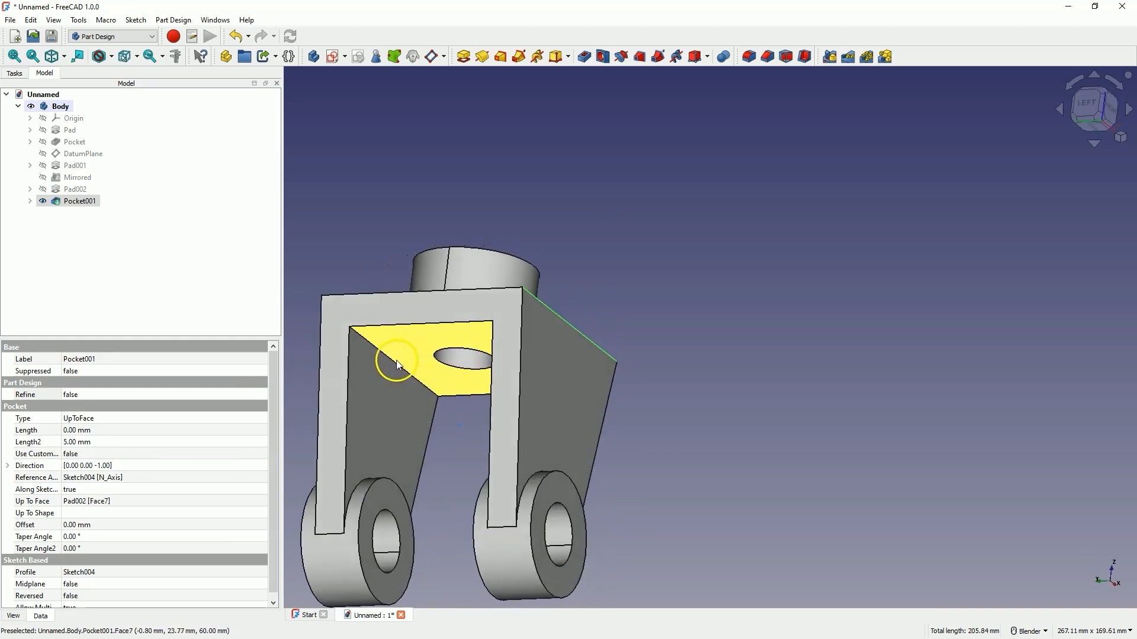
ctrl+click(370, 344)
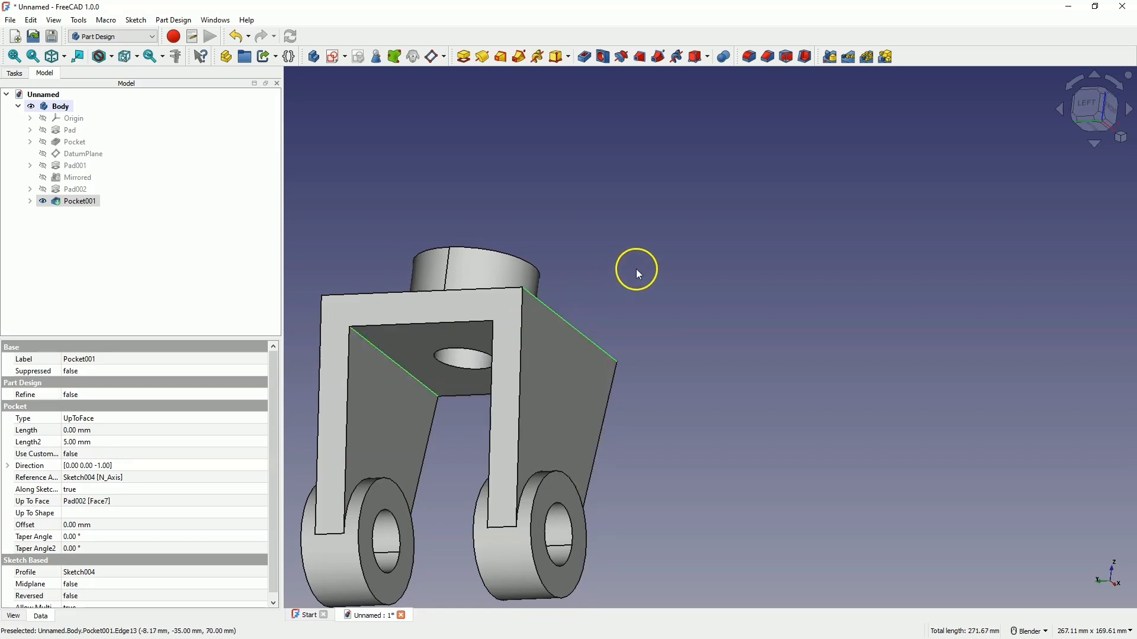
middle_drag(636, 270, 733, 119)
click(748, 56)
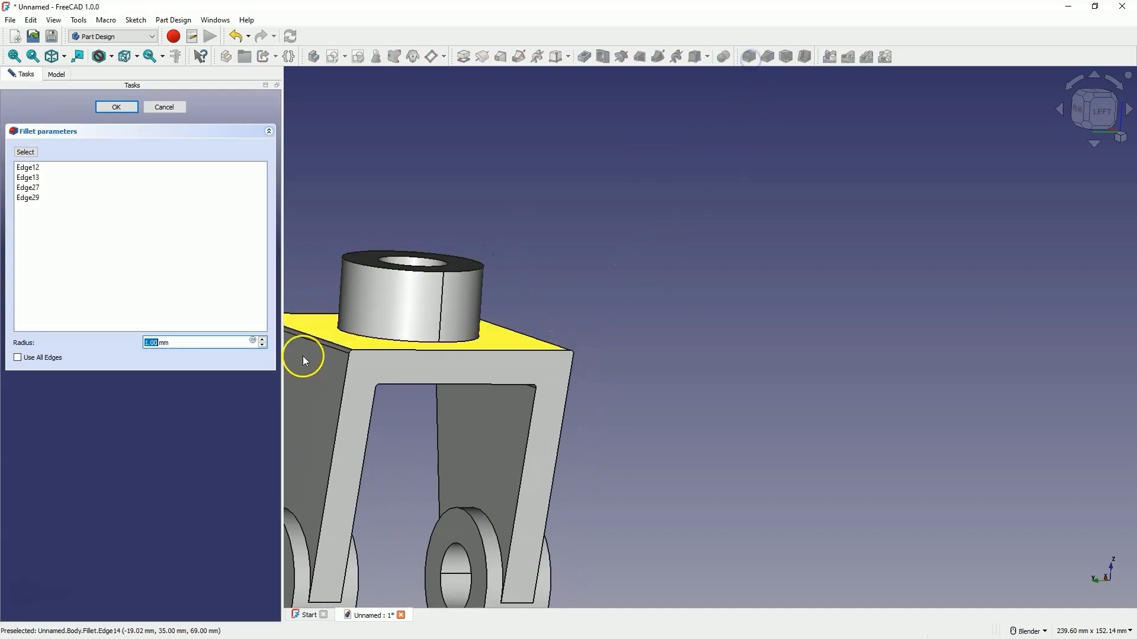
scroll(183, 344, up, 6)
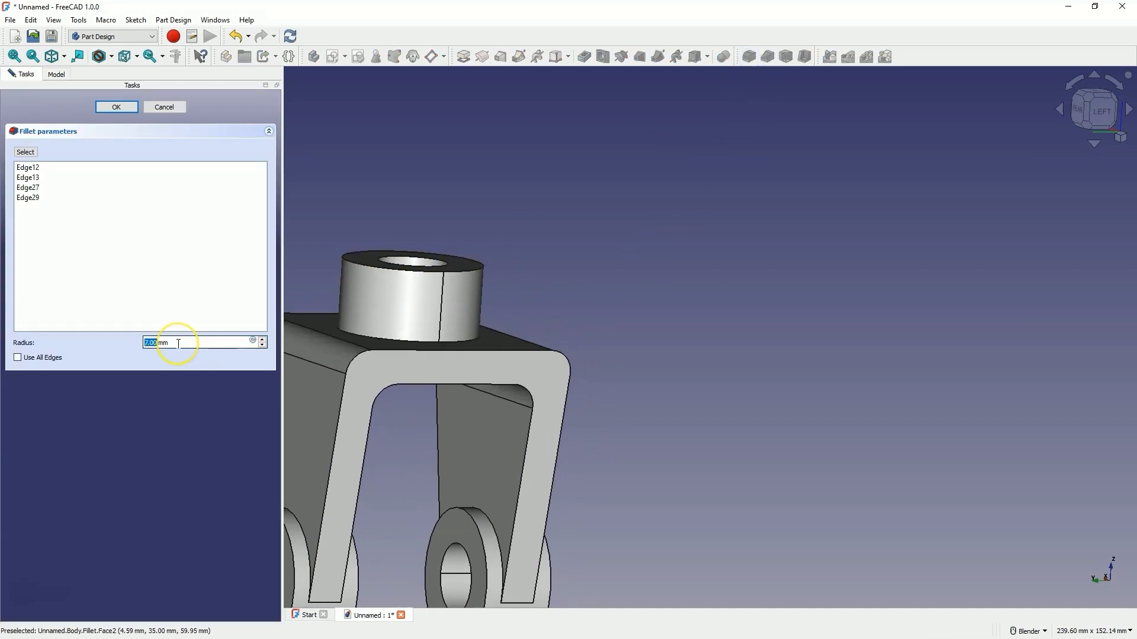
scroll(178, 344, up, 2)
scroll(155, 344, up, 1)
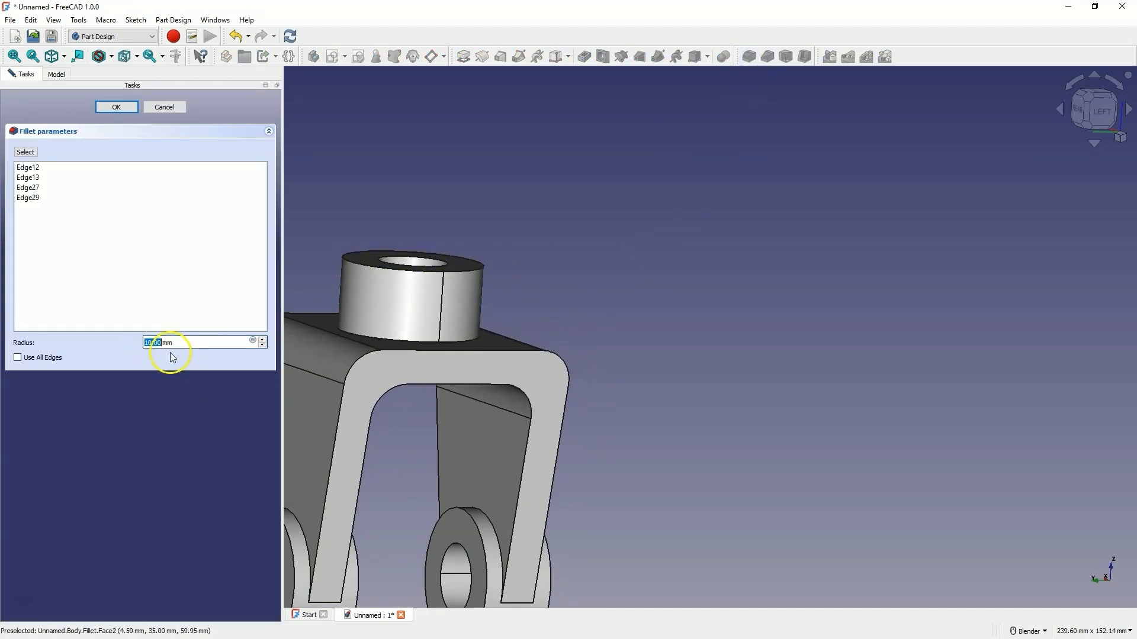
click(118, 107)
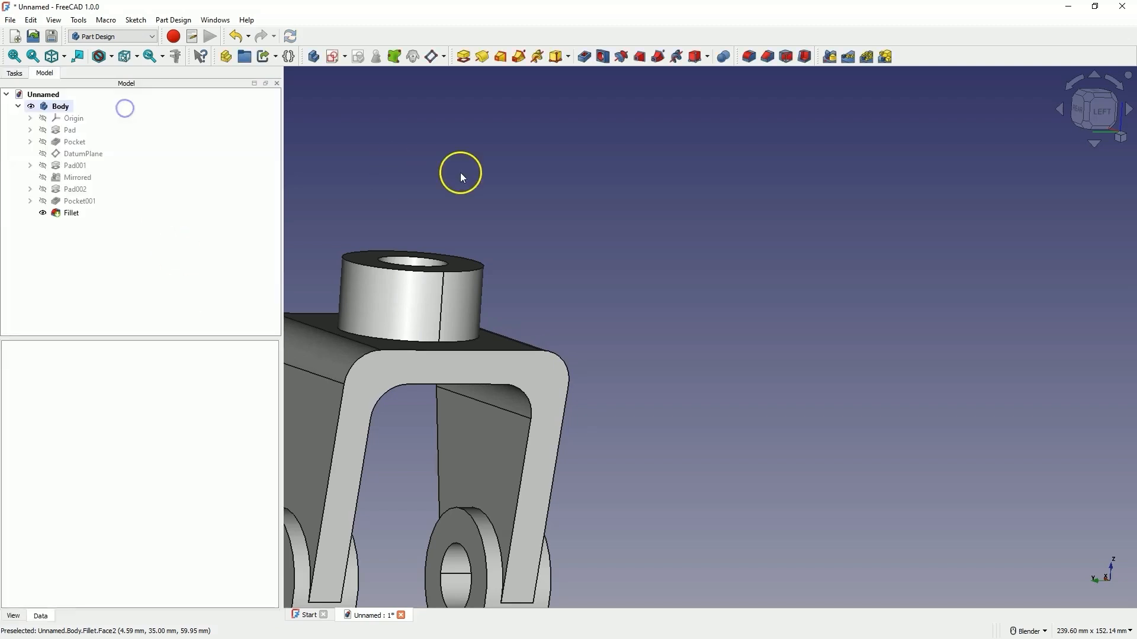
Step: Set the body's custom appearance ambient colour to light cyan #55ffff
scroll(511, 177, down, 3)
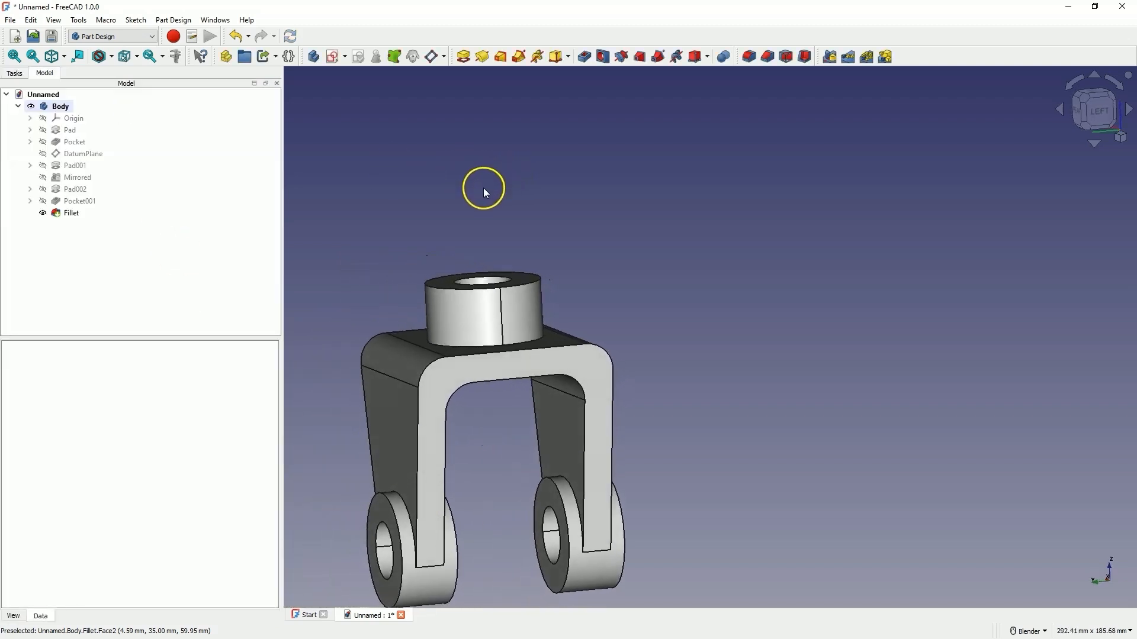
right_click(61, 108)
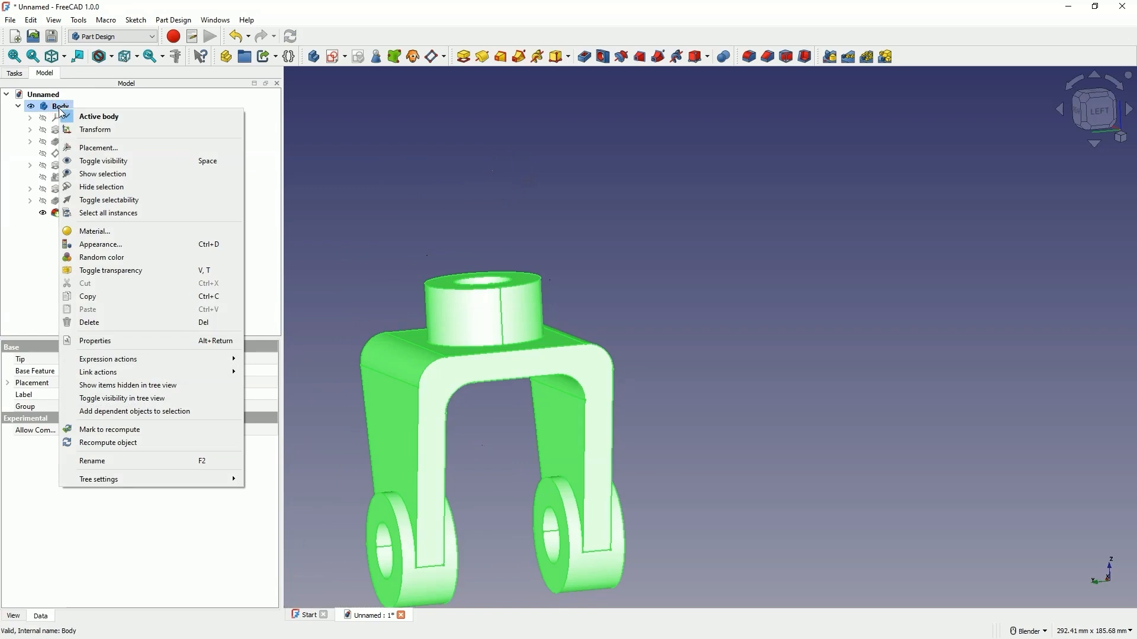
click(126, 245)
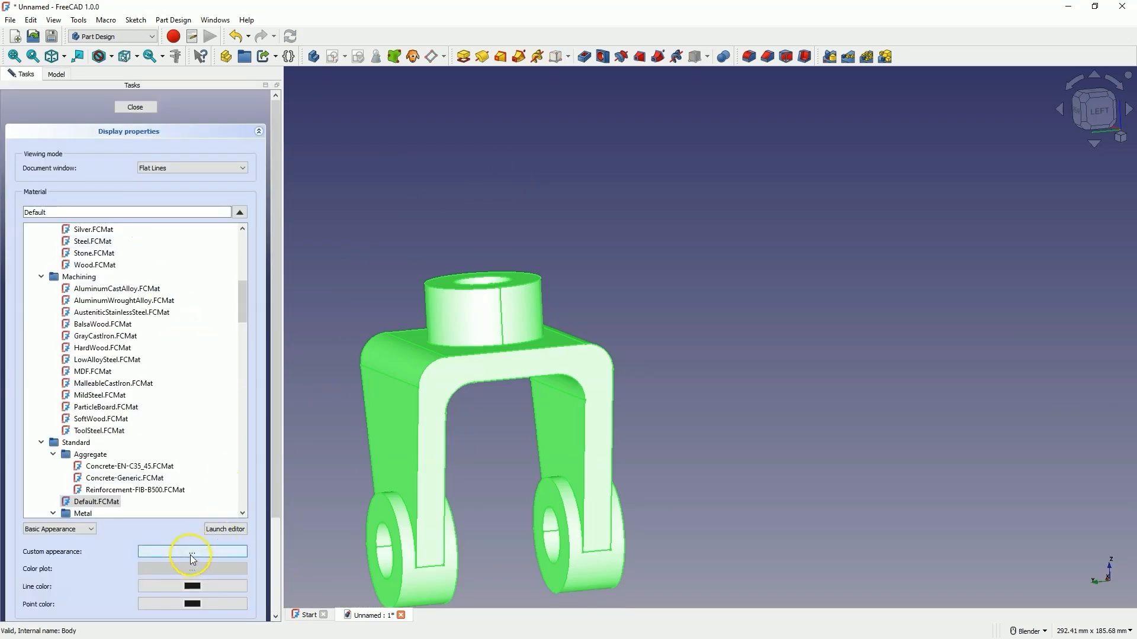
click(193, 554)
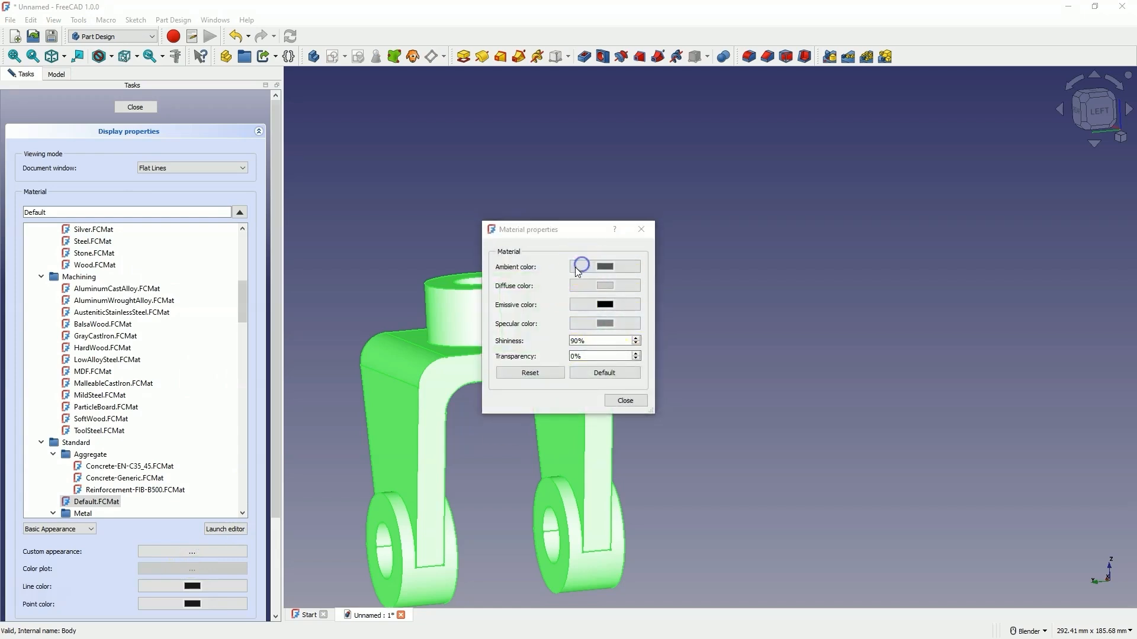
click(579, 267)
click(528, 300)
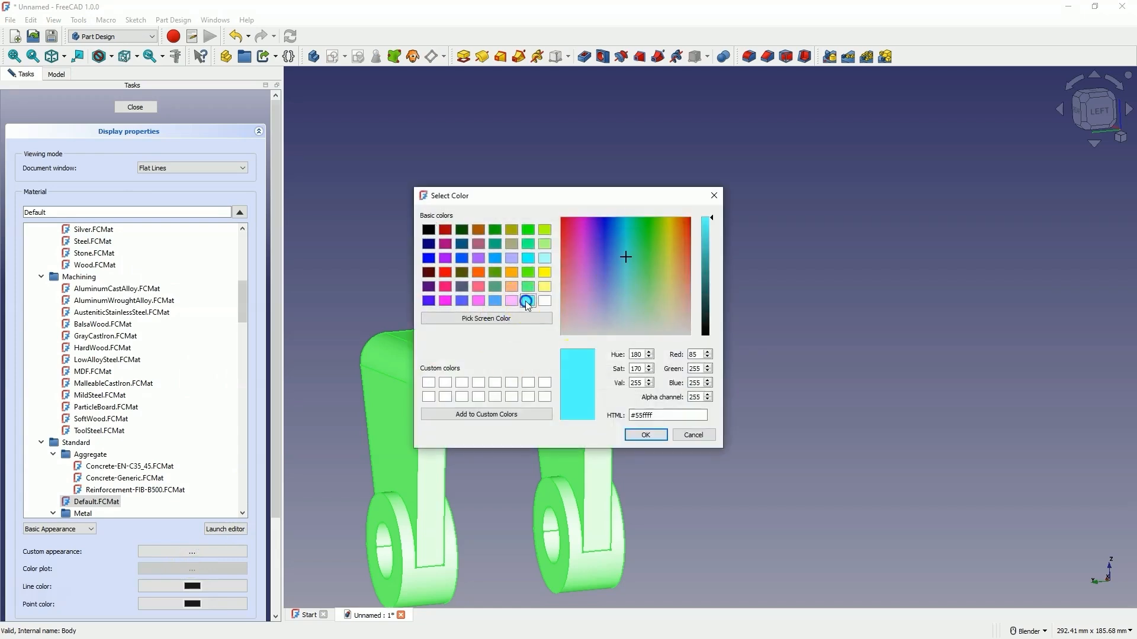
click(646, 435)
click(635, 399)
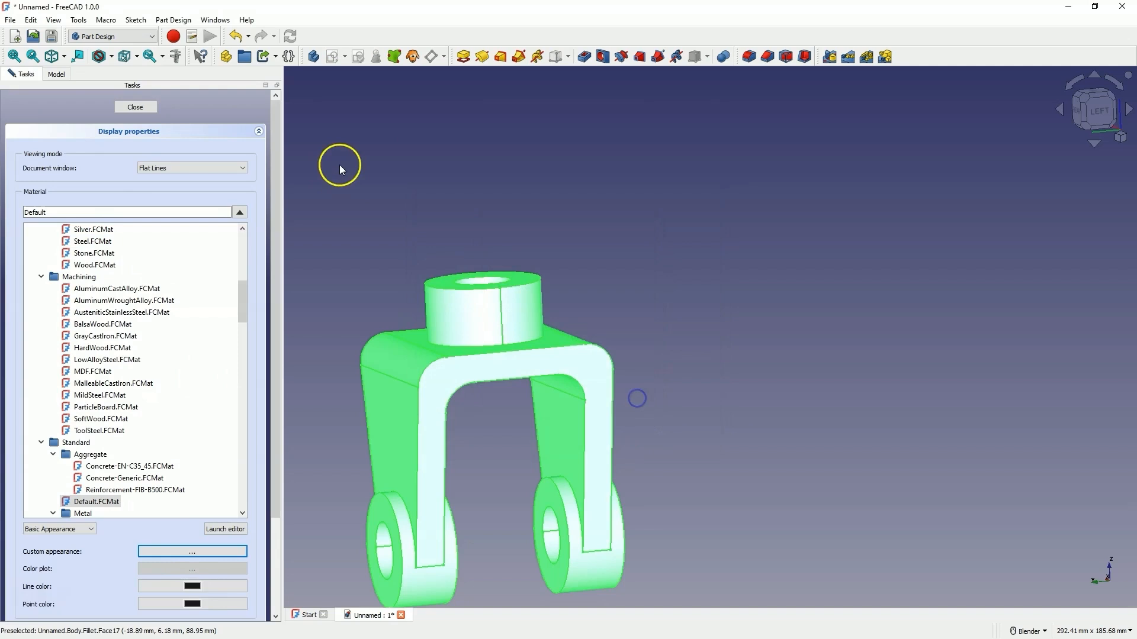
click(162, 108)
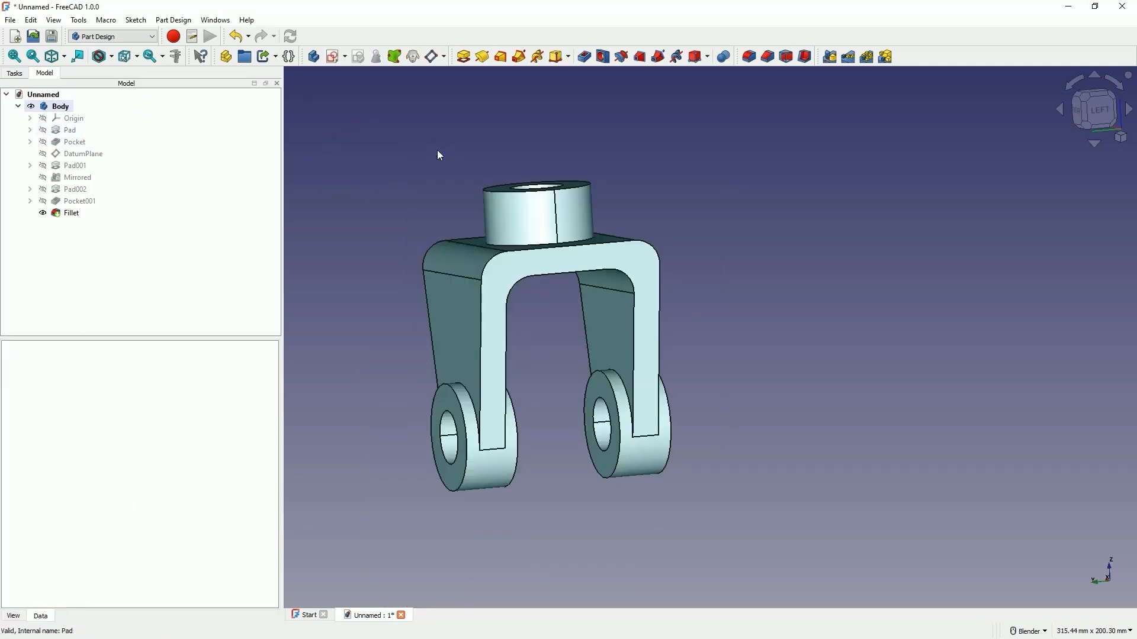